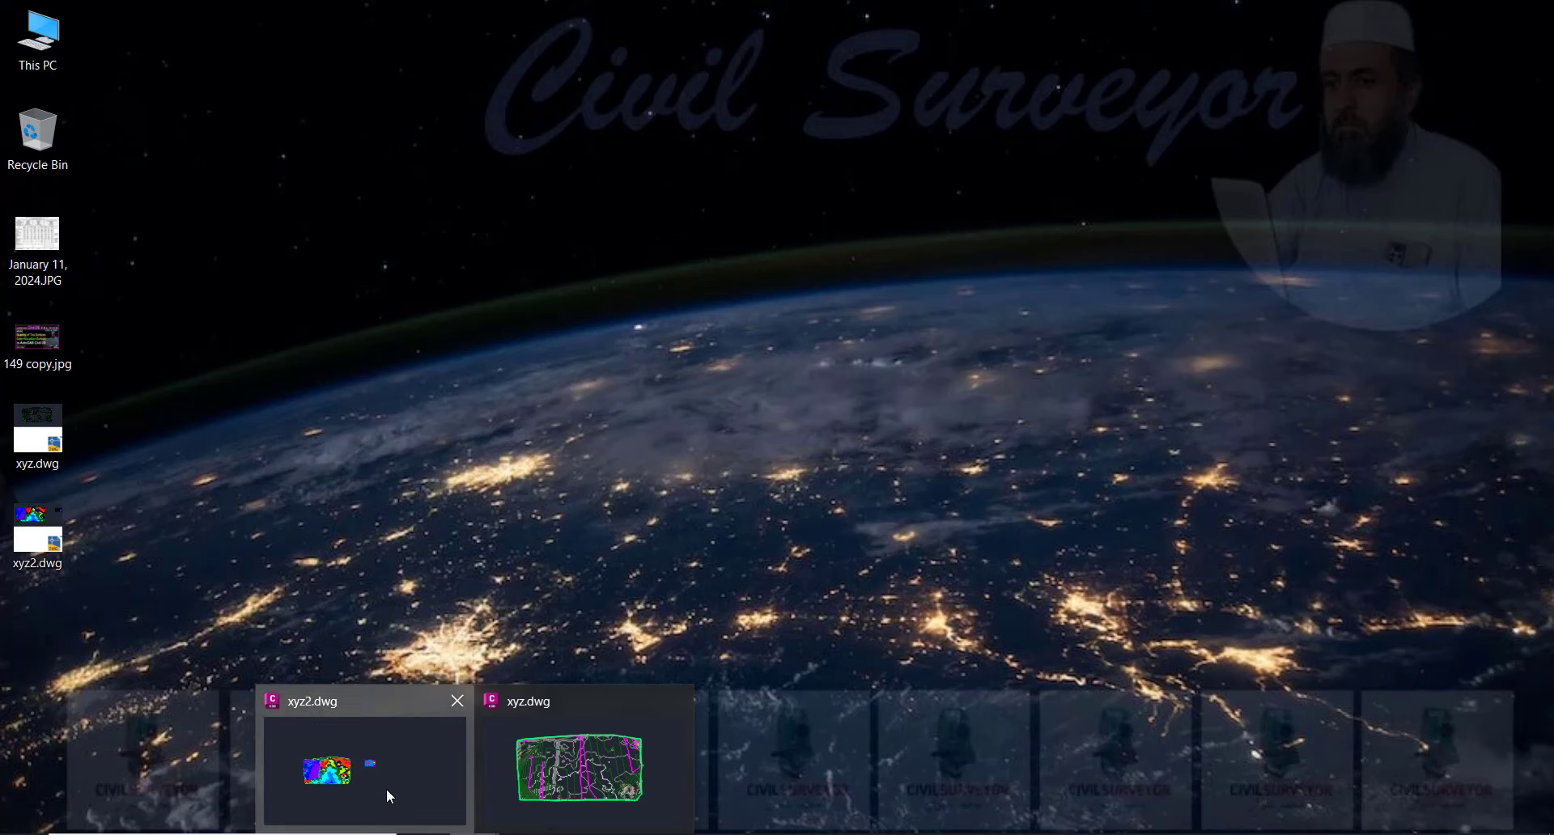
# Review the banded surface and Elevations Table in xyz2.dwg, then switch to the xyz drawing
pyautogui.click(386, 788)
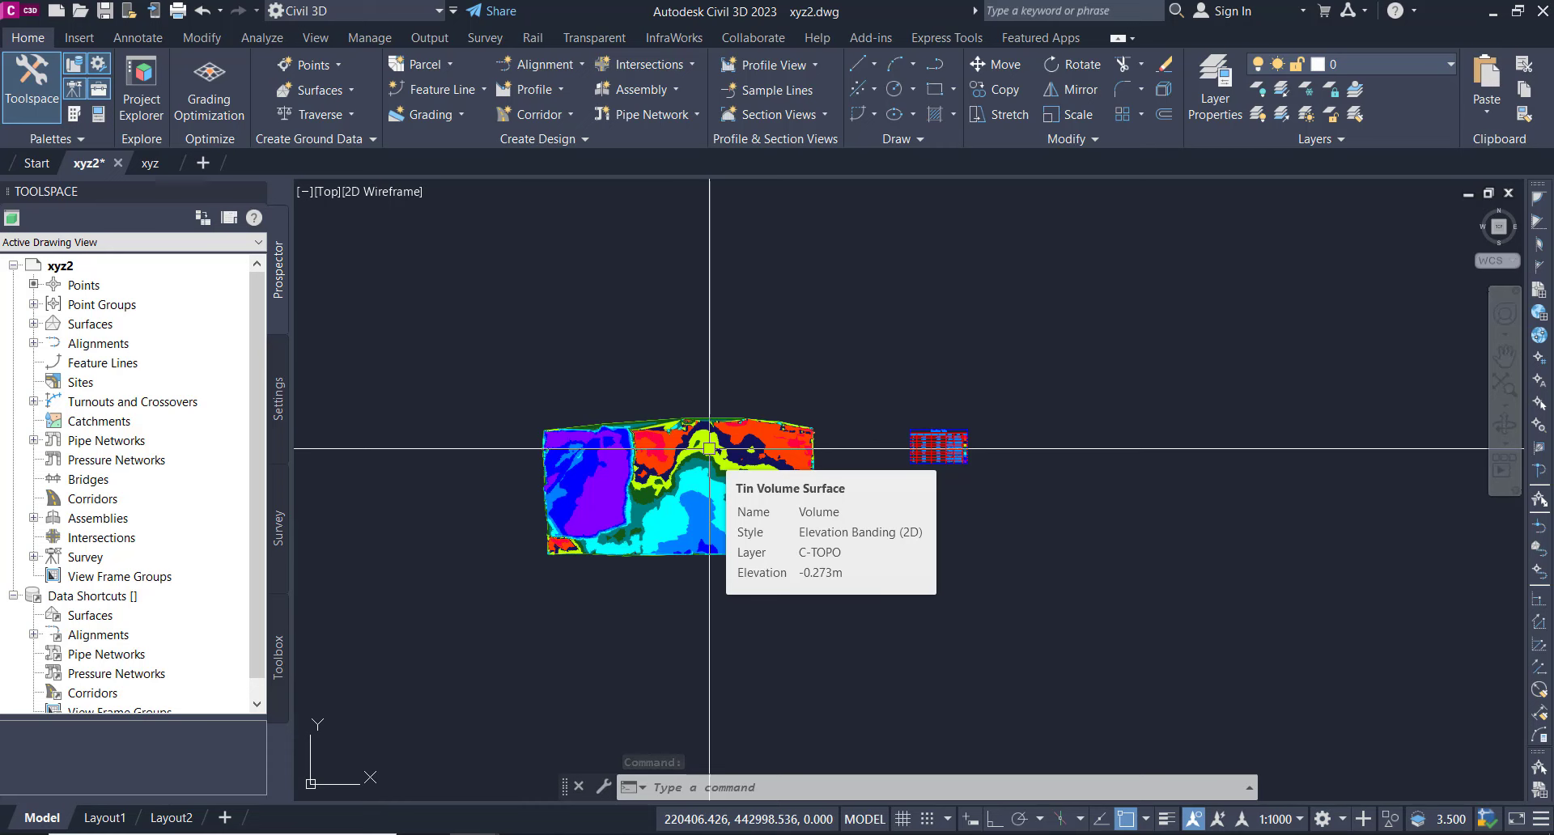
pyautogui.scroll(2, 640, 470)
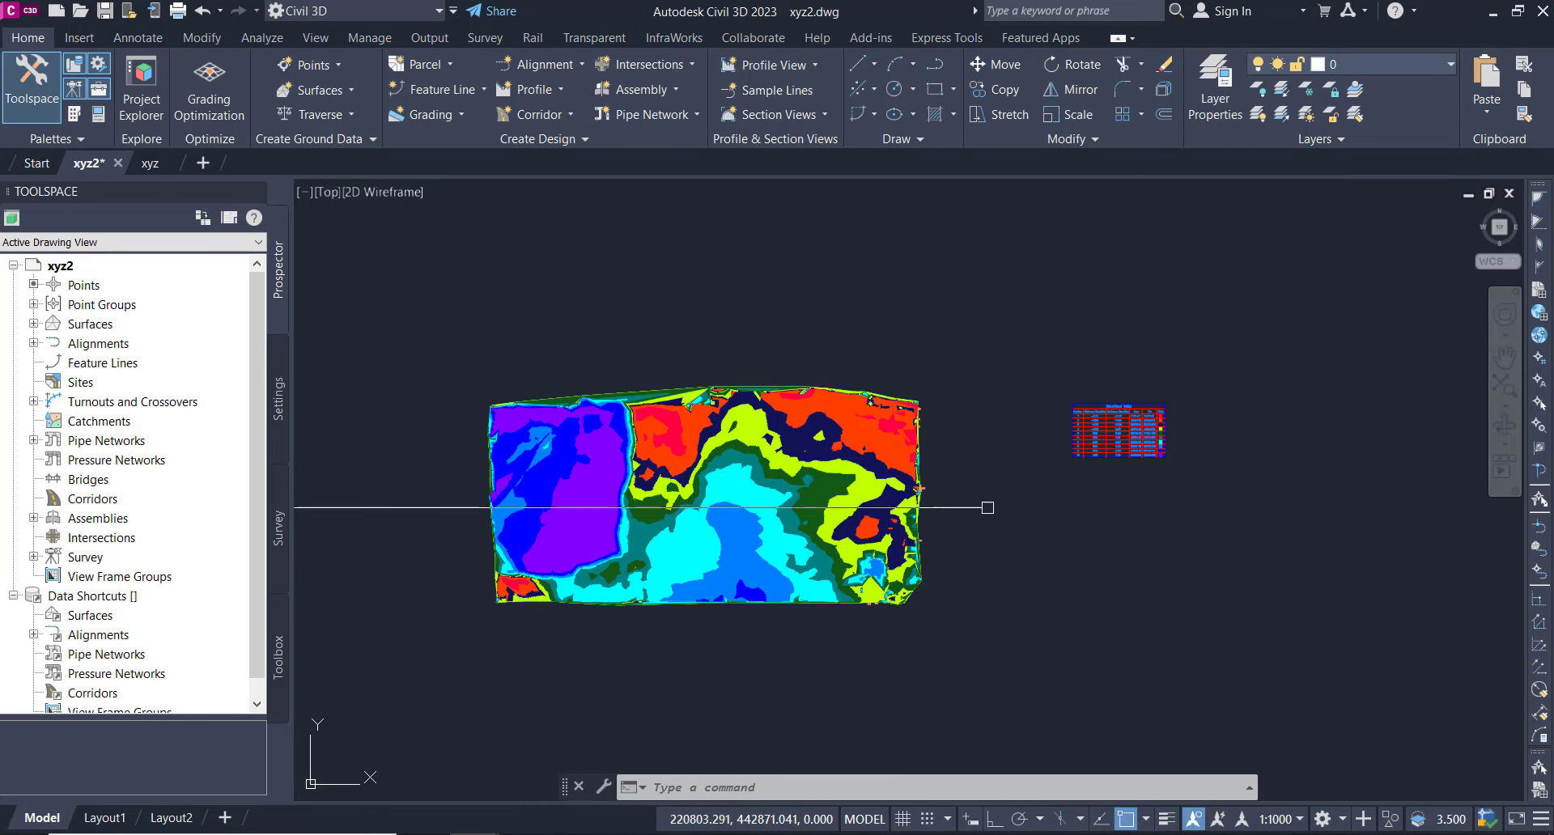
pyautogui.scroll(3, 1174, 395)
pyautogui.scroll(3, 1123, 447)
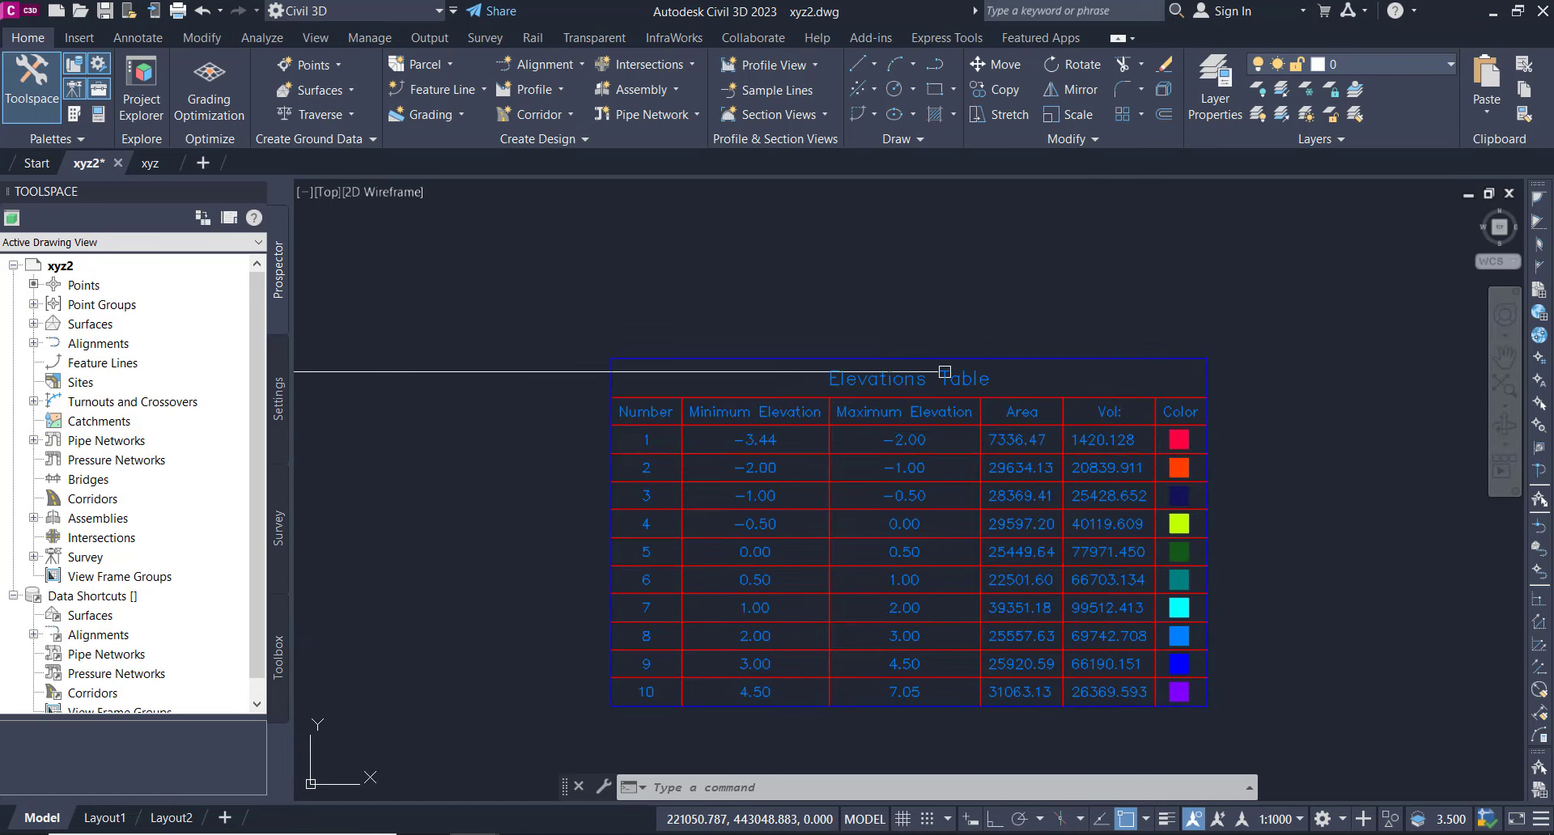
pyautogui.scroll(-4, 952, 454)
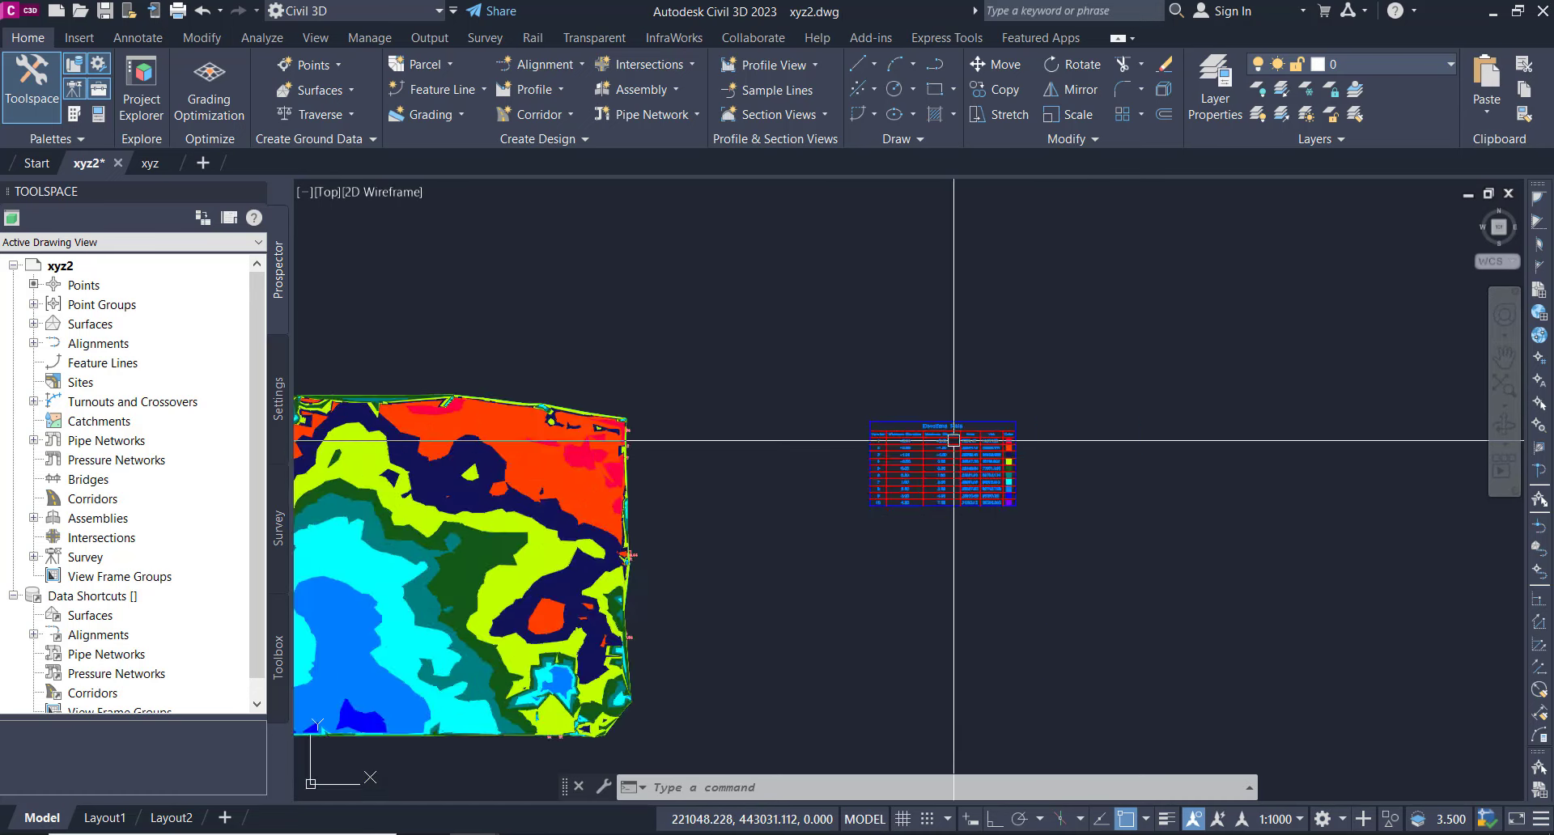
pyautogui.scroll(-2, 952, 455)
pyautogui.moveTo(603, 495); pyautogui.dragTo(688, 481, button='middle')
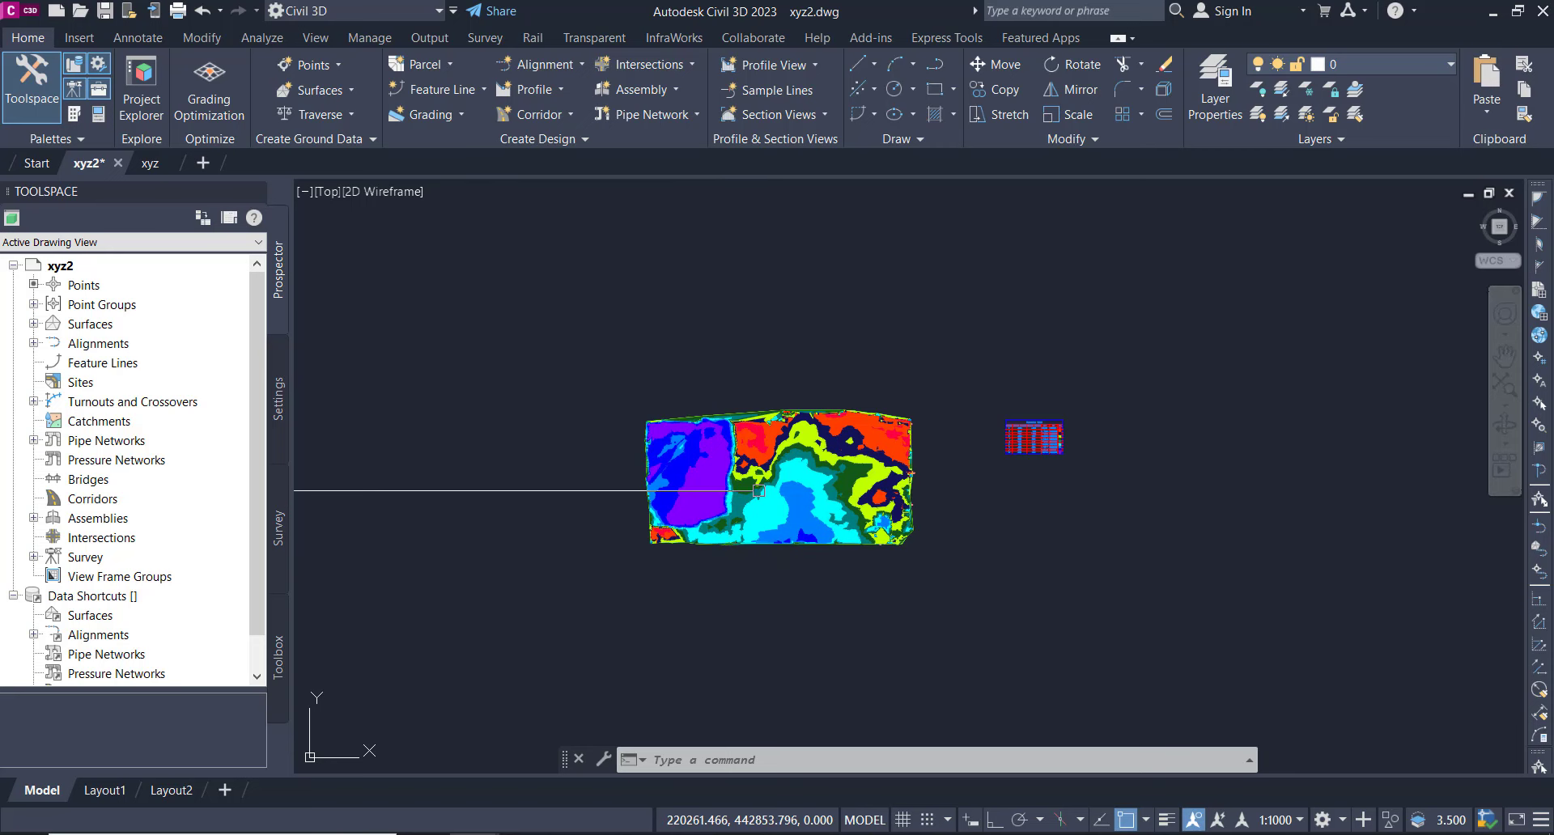
pyautogui.click(149, 165)
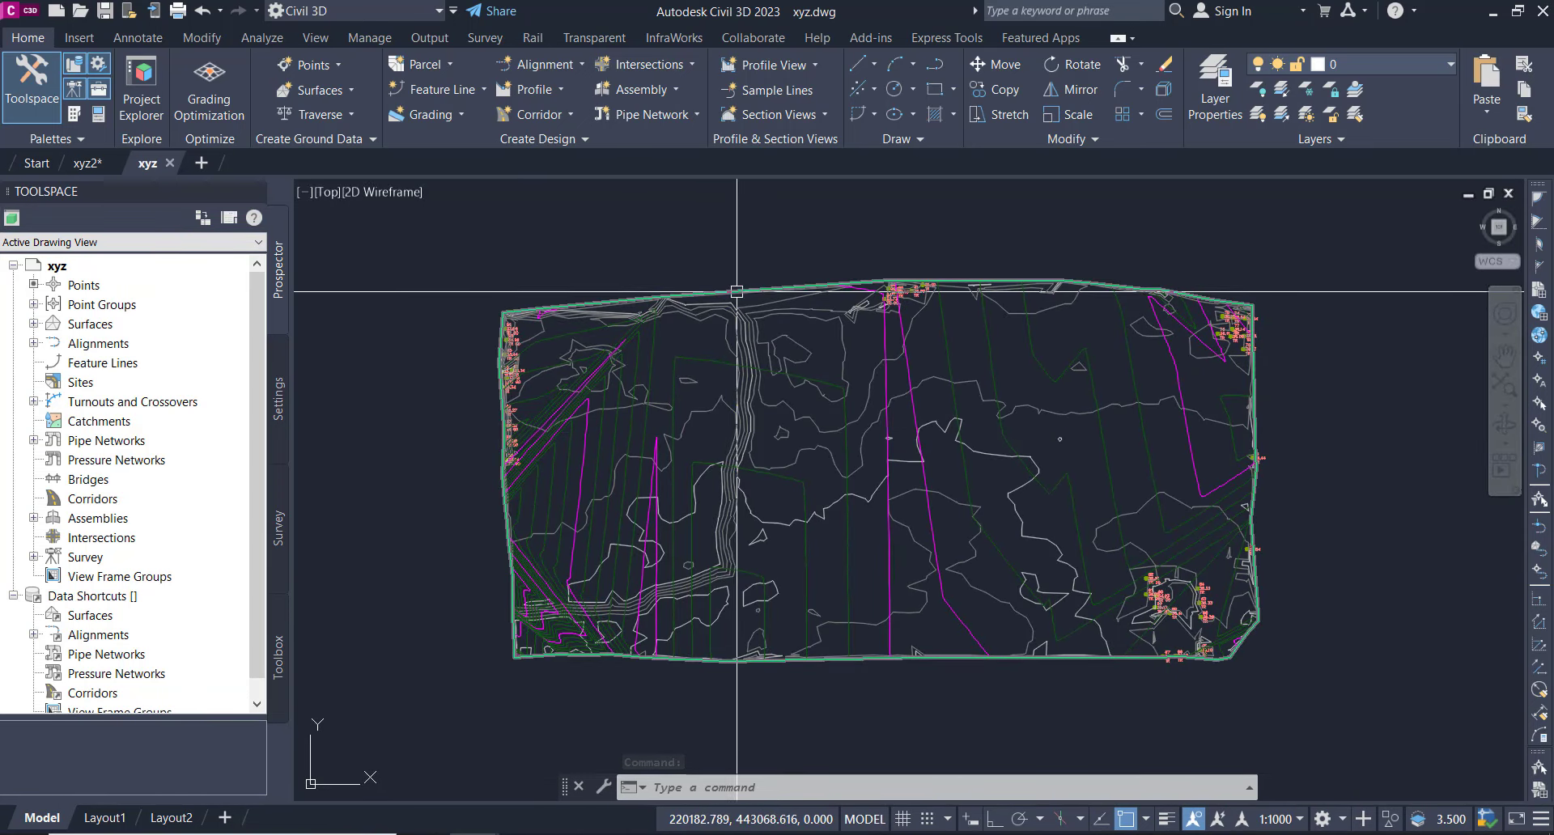
# Expand Prospector's Surfaces list to show NSL and Top Surface, then bring up the Analyze tools
pyautogui.click(736, 290)
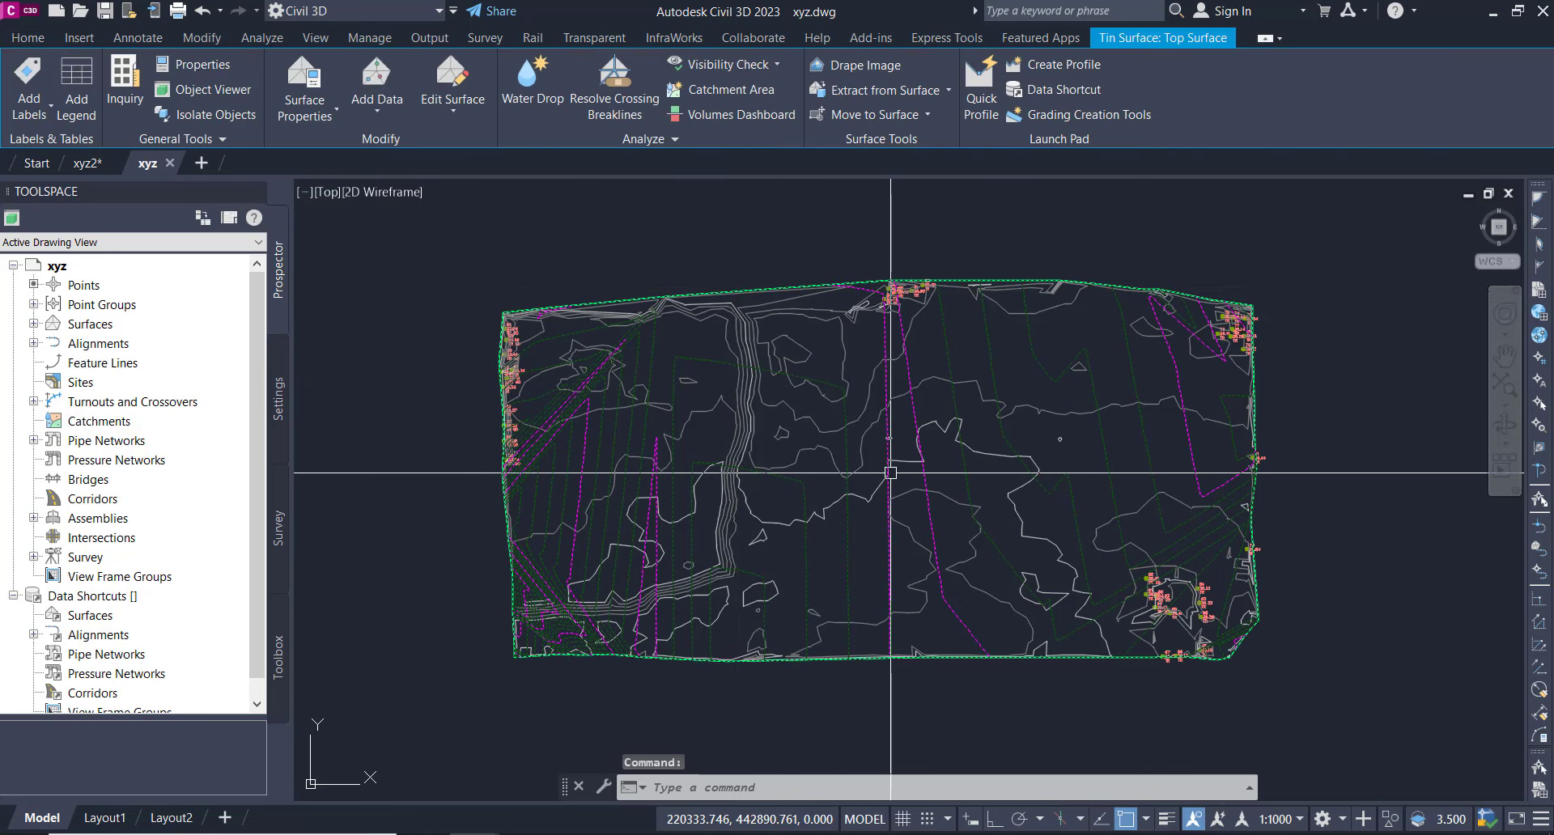
pyautogui.press('Escape')
pyautogui.press('Escape')
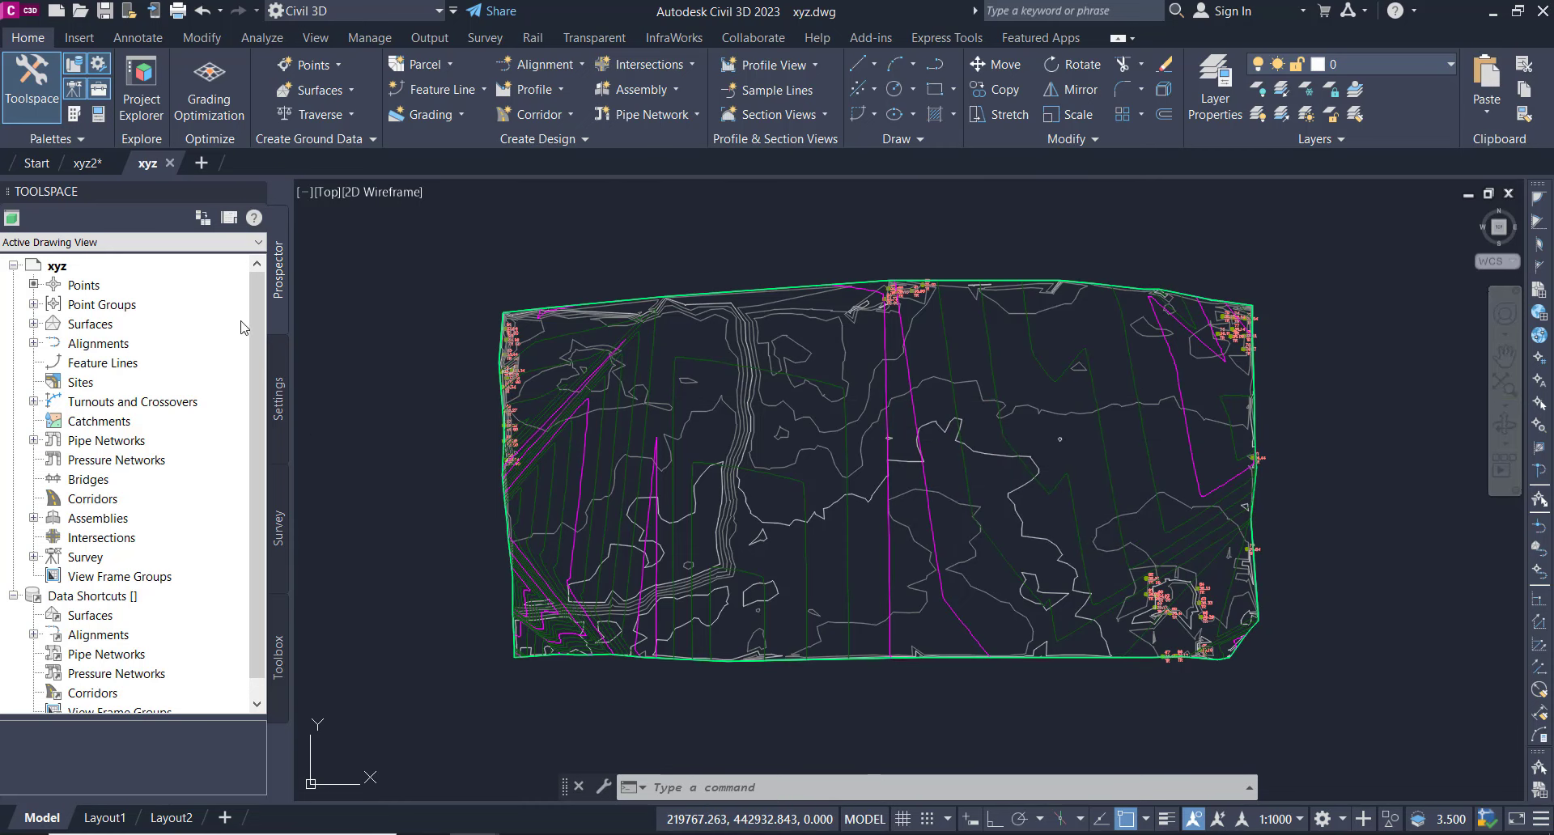
pyautogui.click(33, 324)
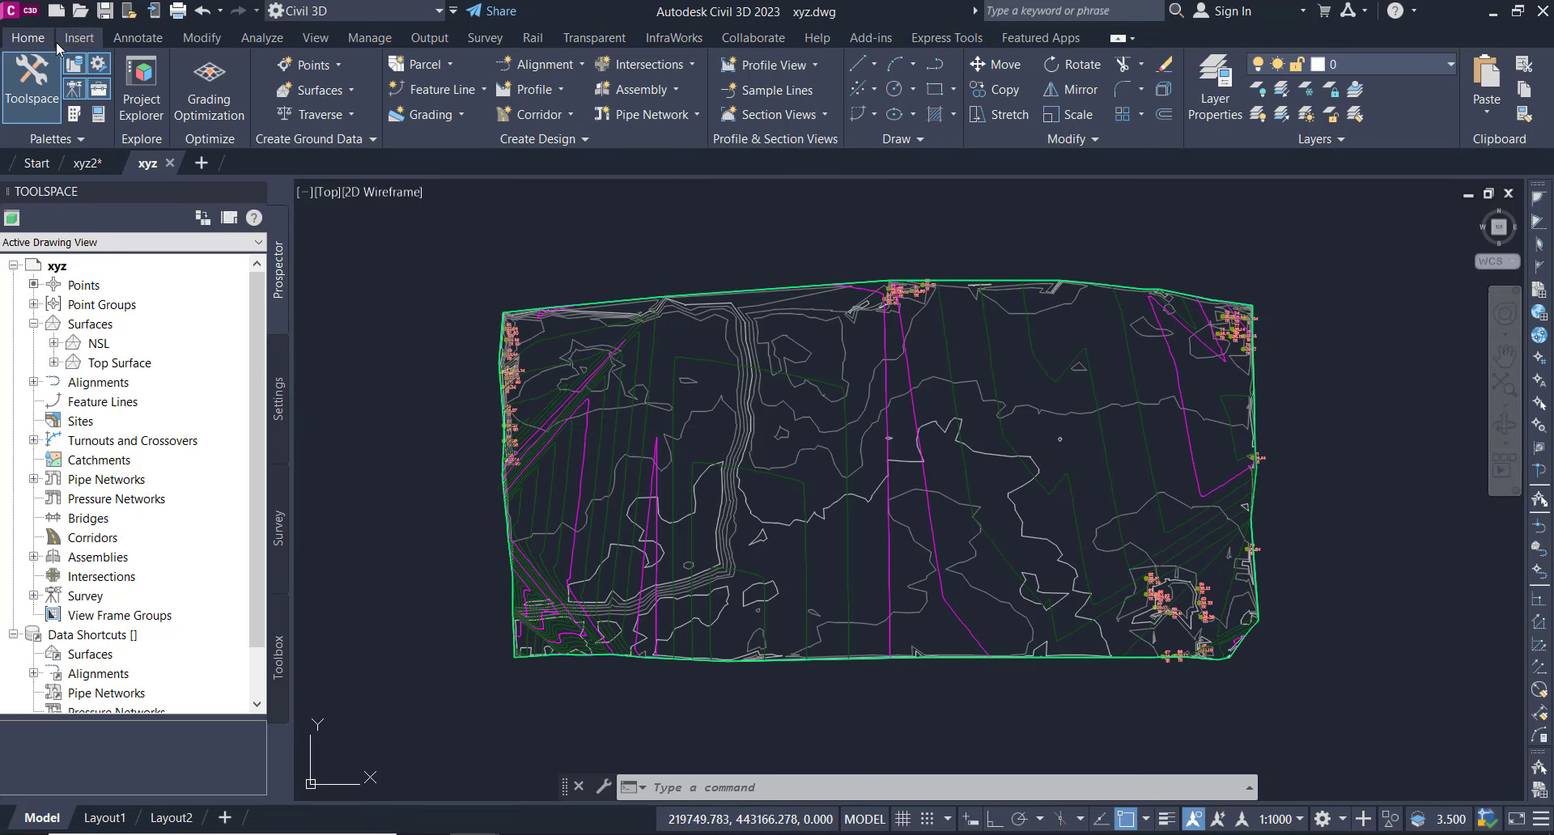
pyautogui.click(257, 38)
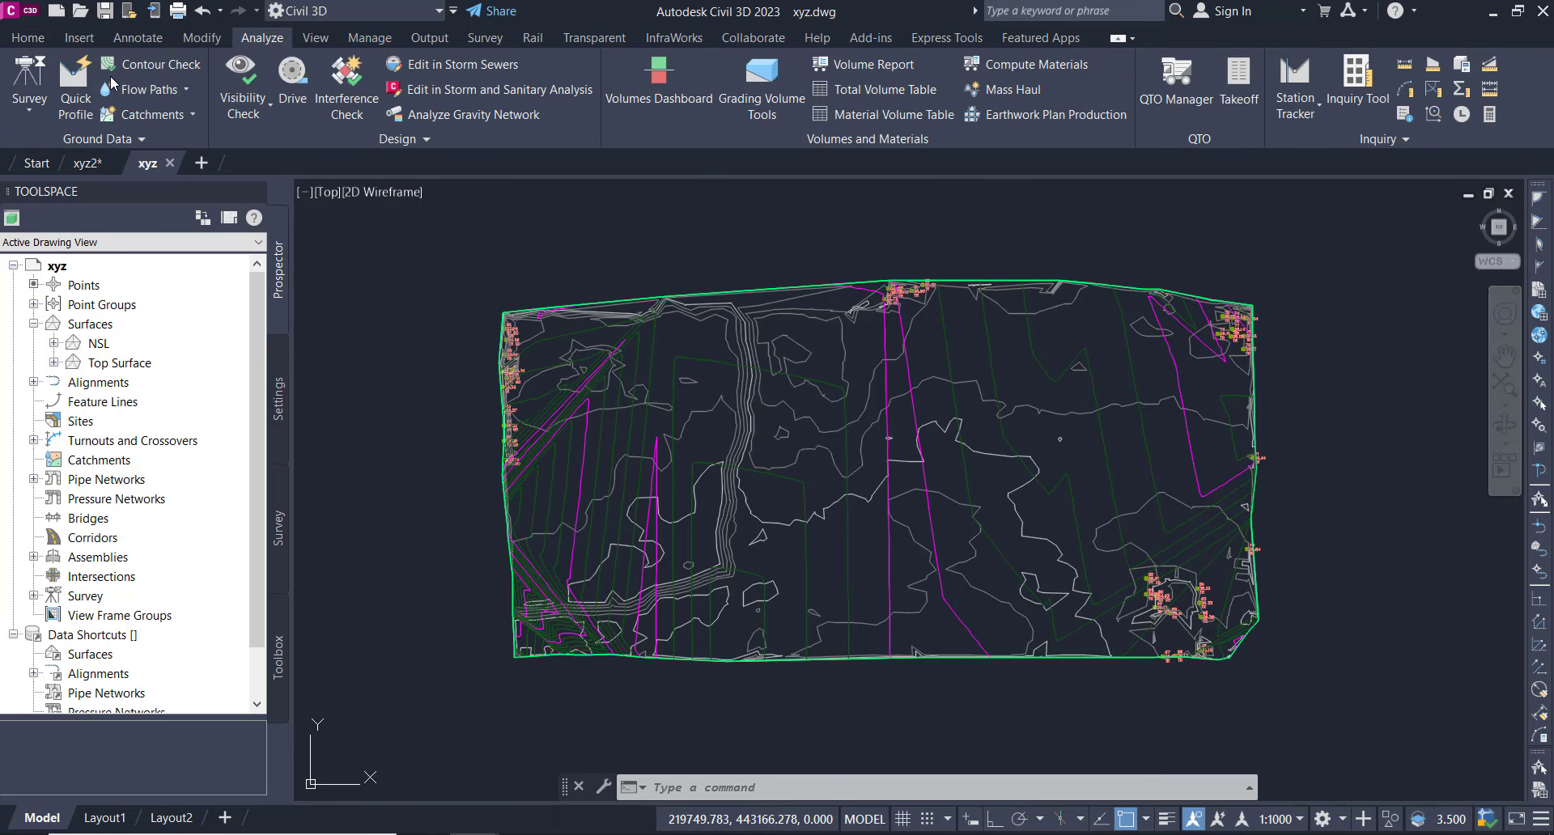
# From the Volumes Dashboard, start a new volume surface named 'Volume'
pyautogui.click(663, 93)
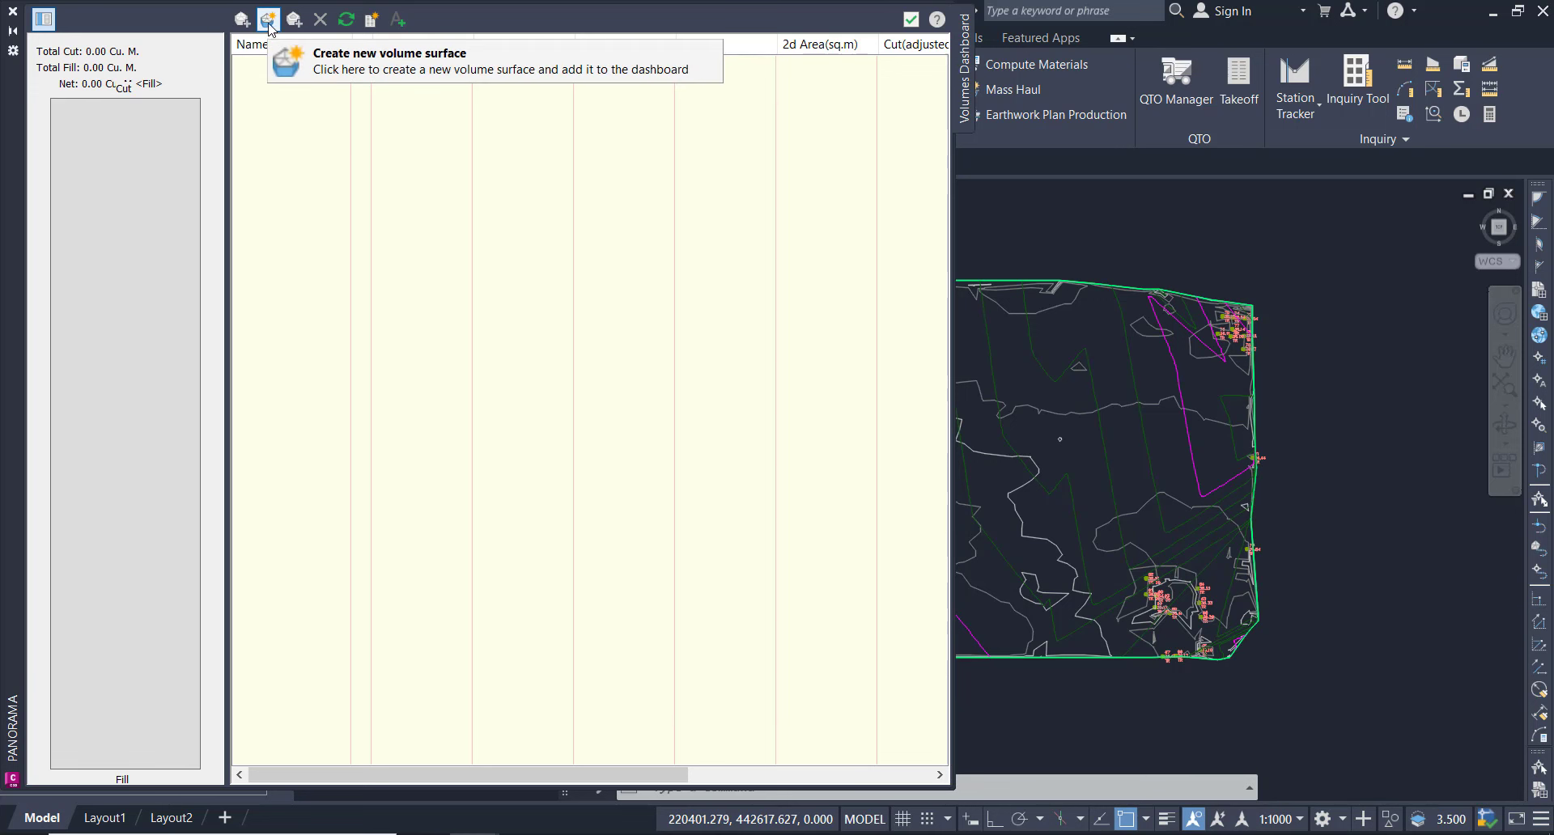
pyautogui.click(269, 25)
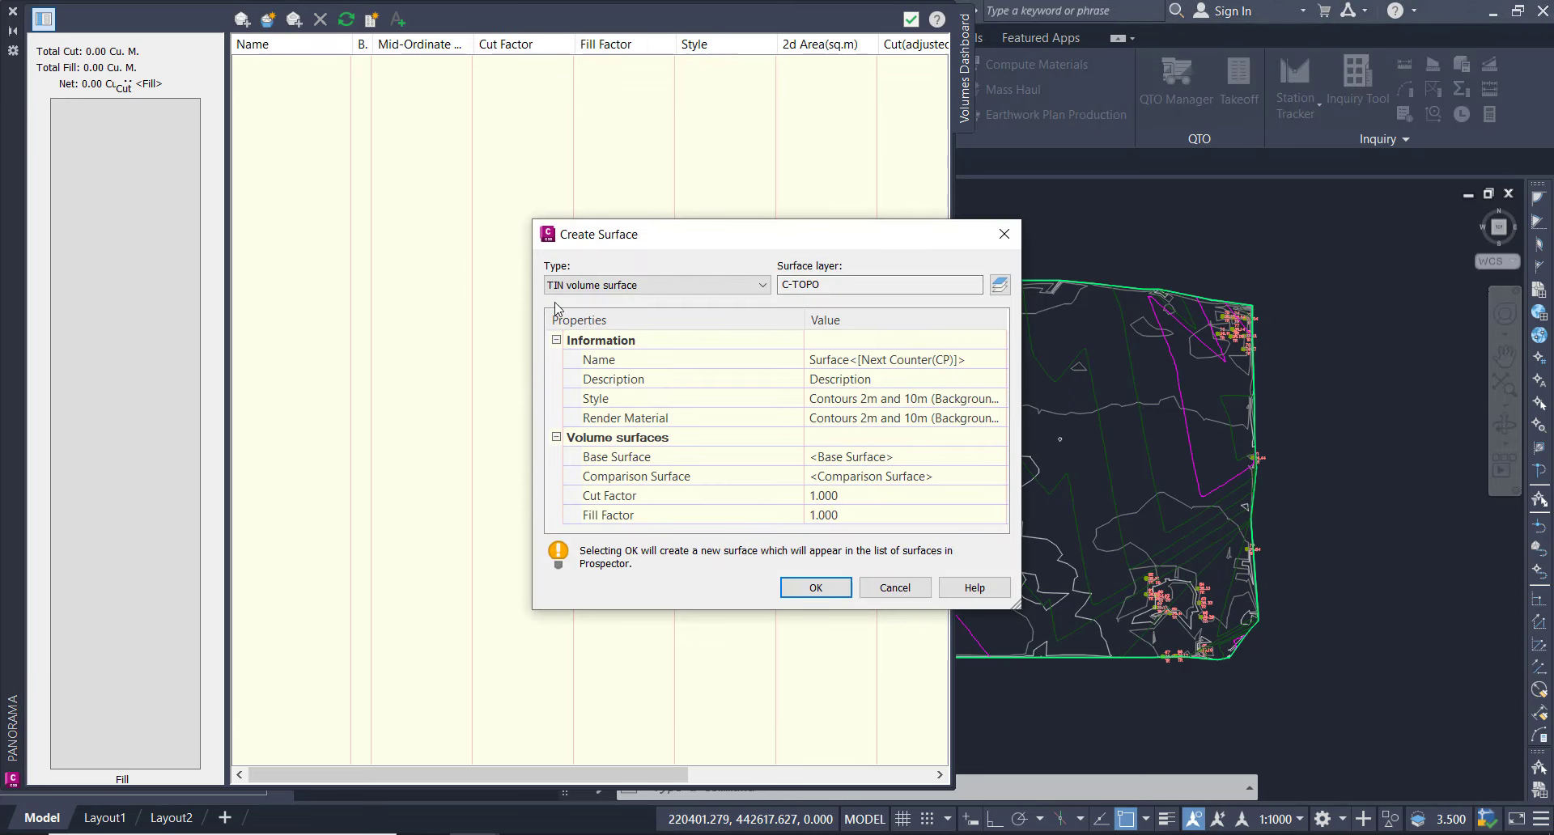
pyautogui.moveTo(660, 246); pyautogui.dragTo(583, 223)
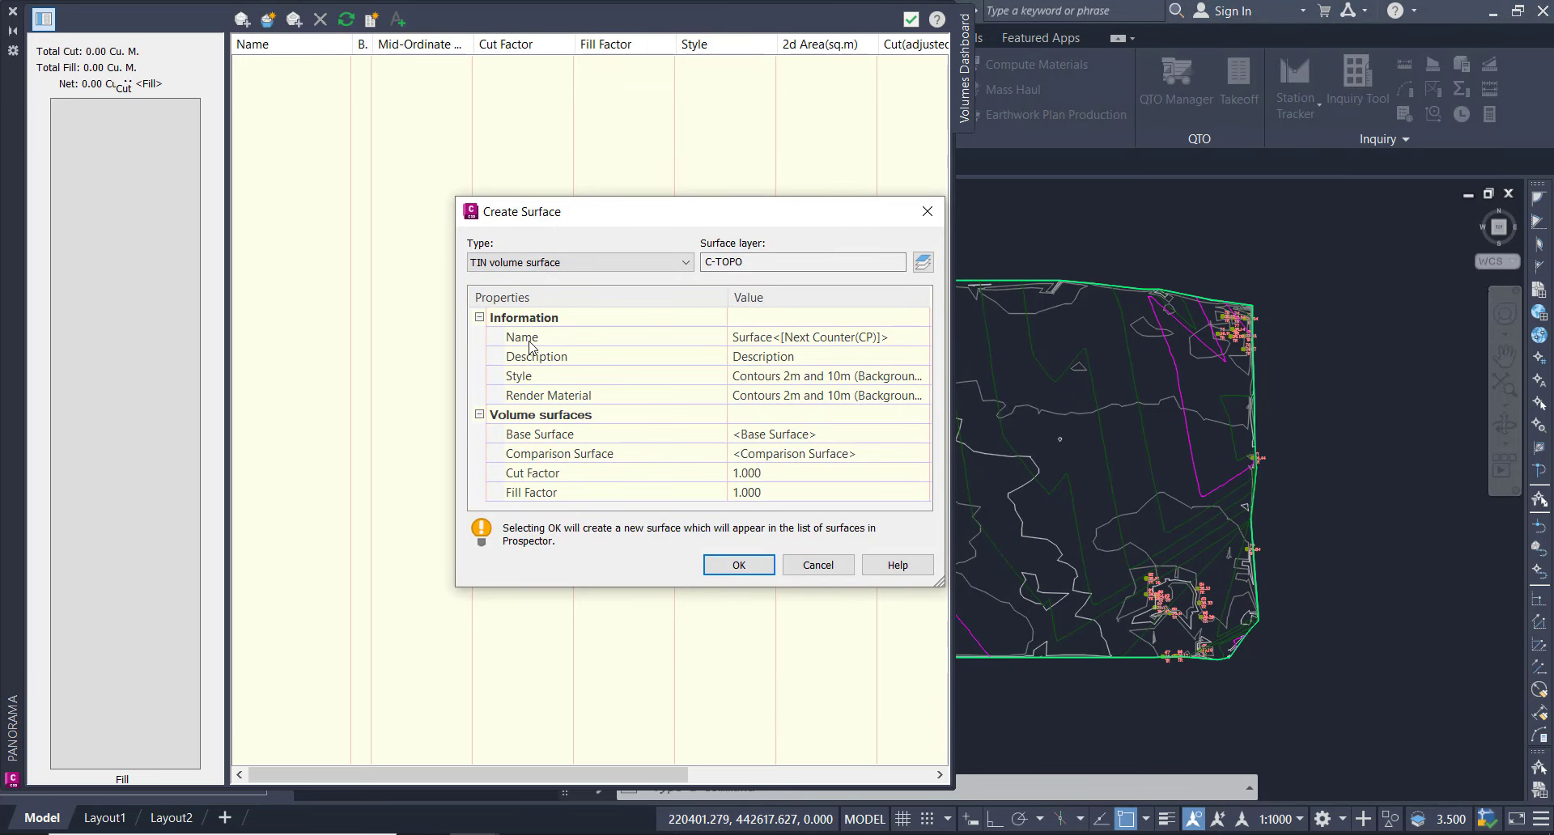
pyautogui.click(895, 338)
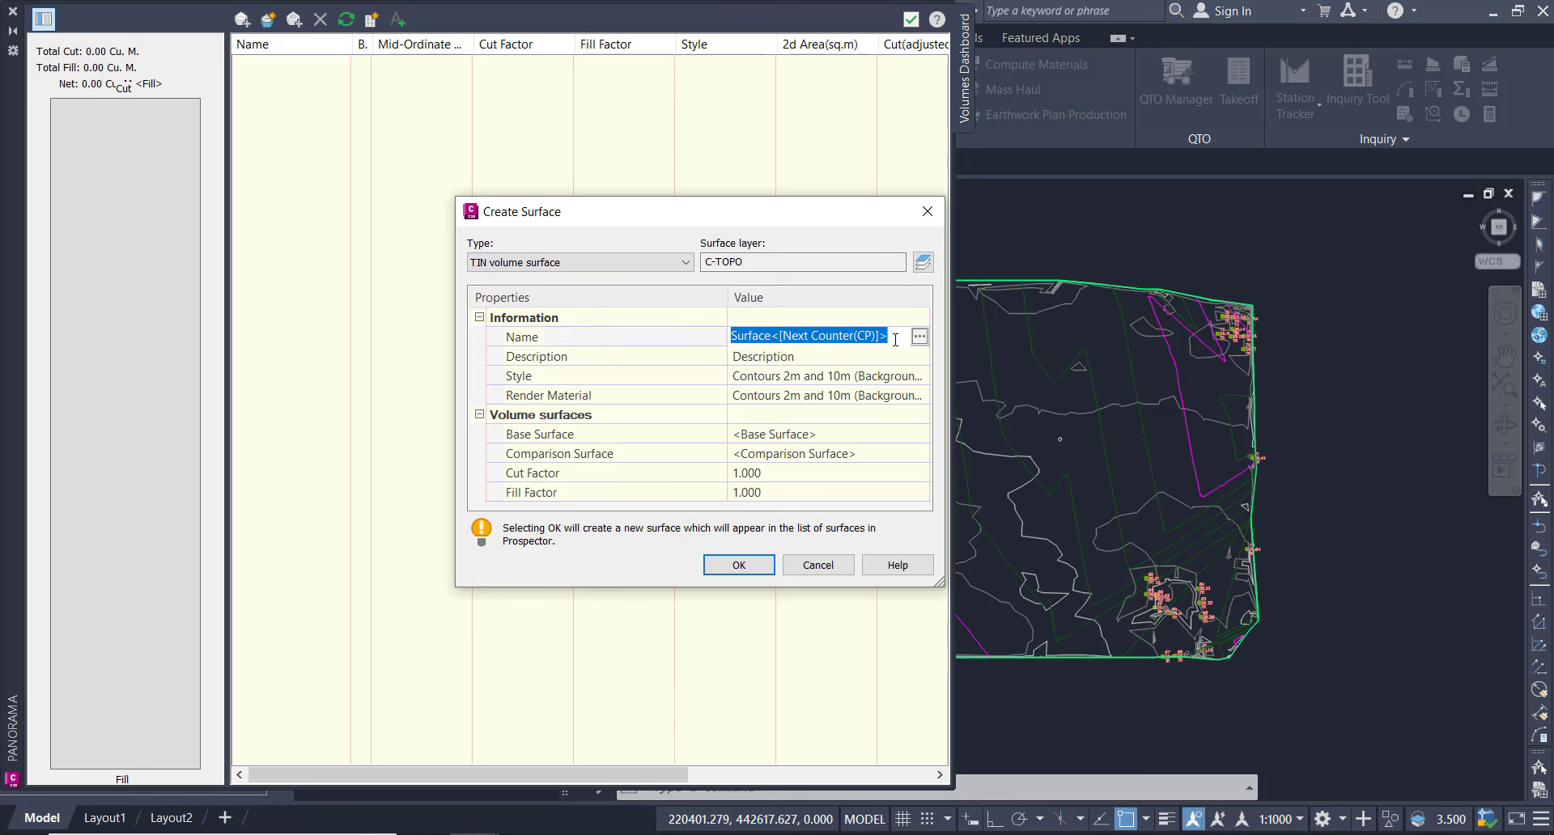
pyautogui.write('V')
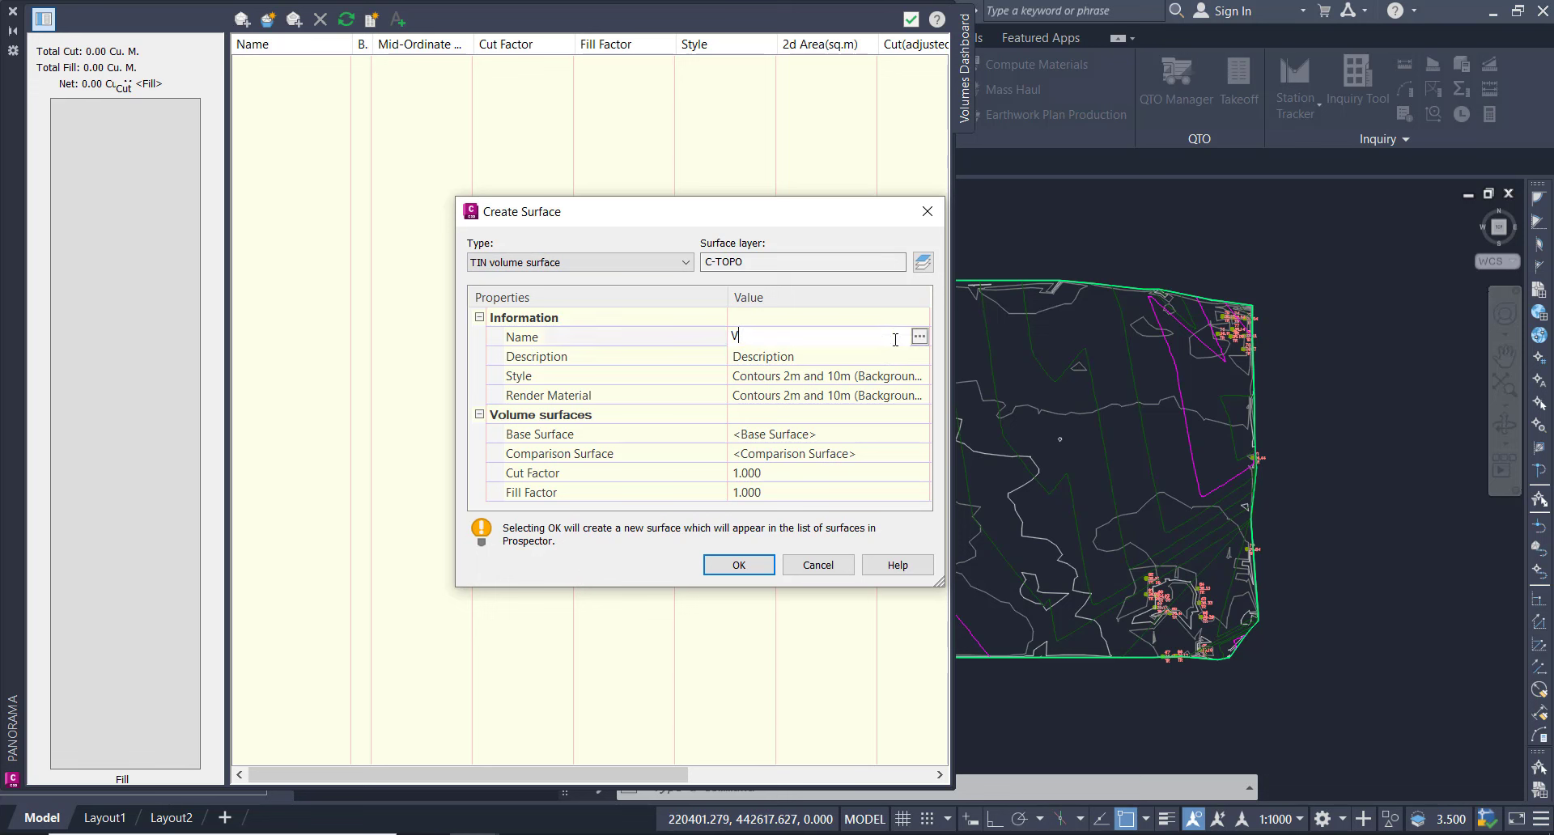
pyautogui.write('oul')
pyautogui.write('f')
pyautogui.press('Return')
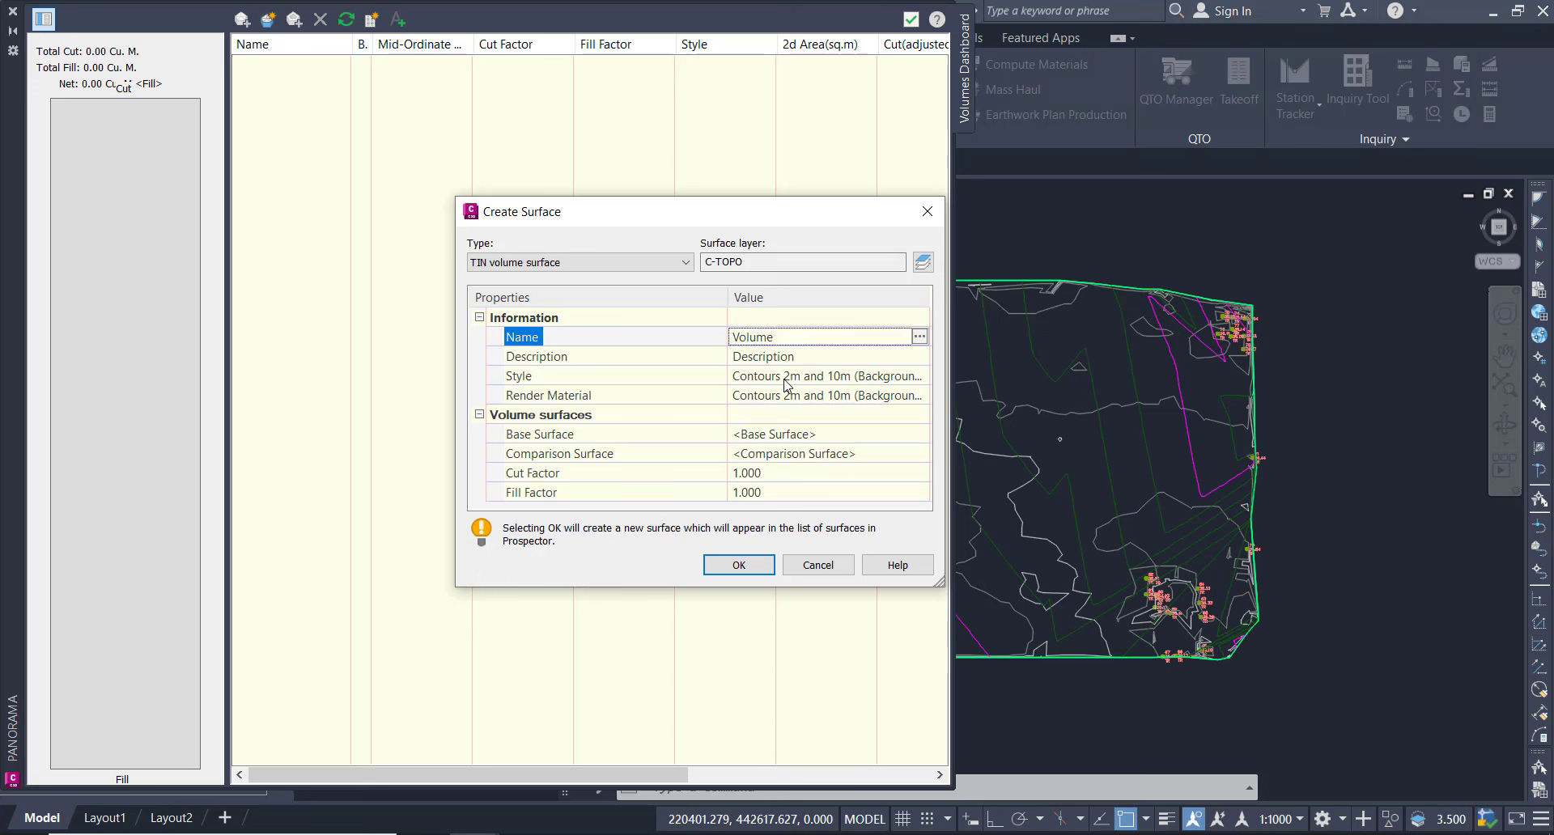
# Keep the default contour surface style and set the render material to <none>
pyautogui.click(814, 382)
pyautogui.click(920, 375)
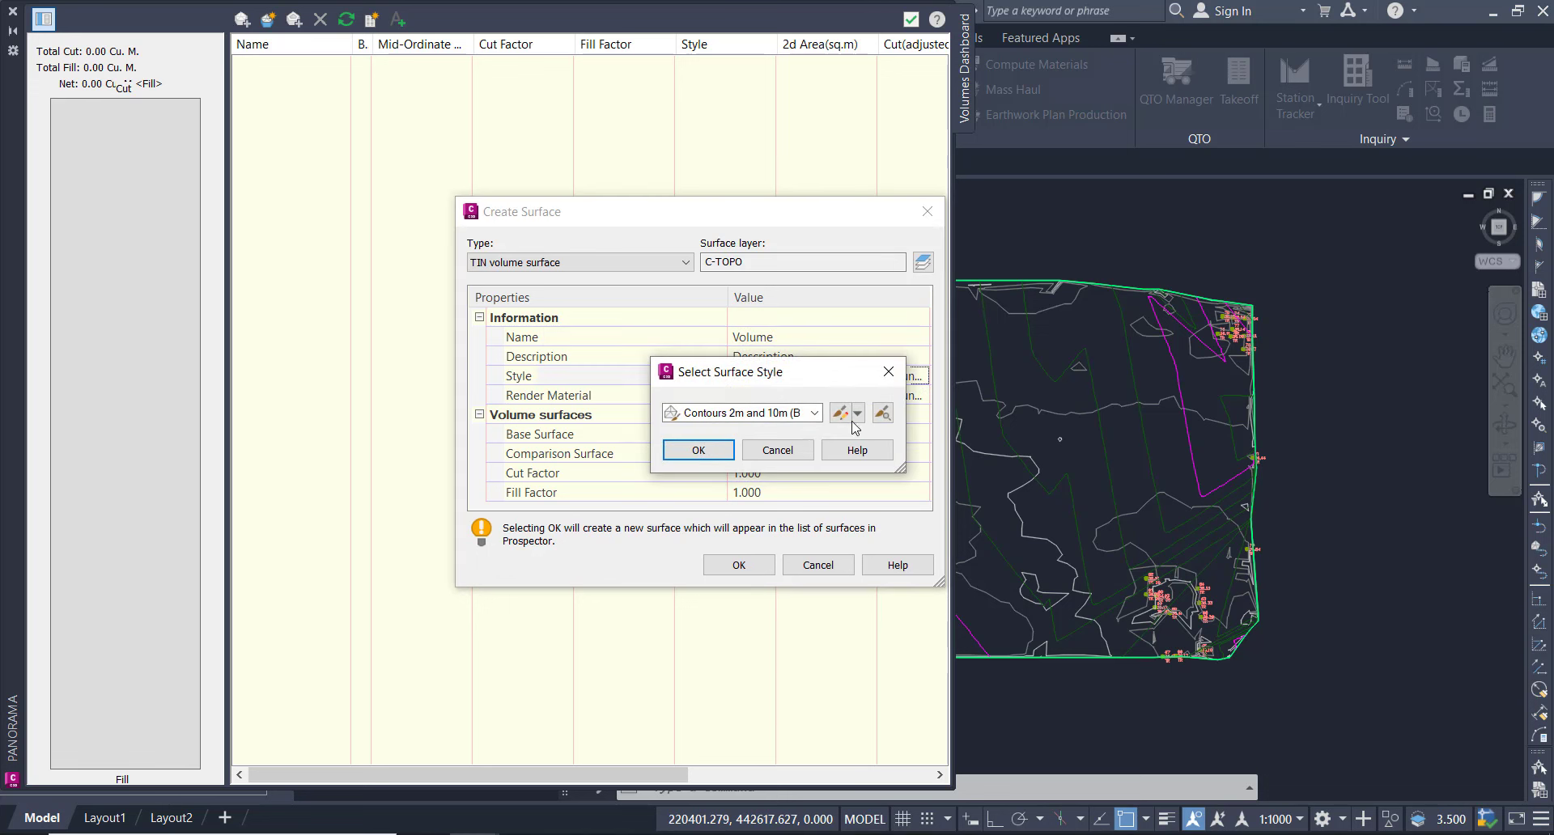
pyautogui.click(778, 450)
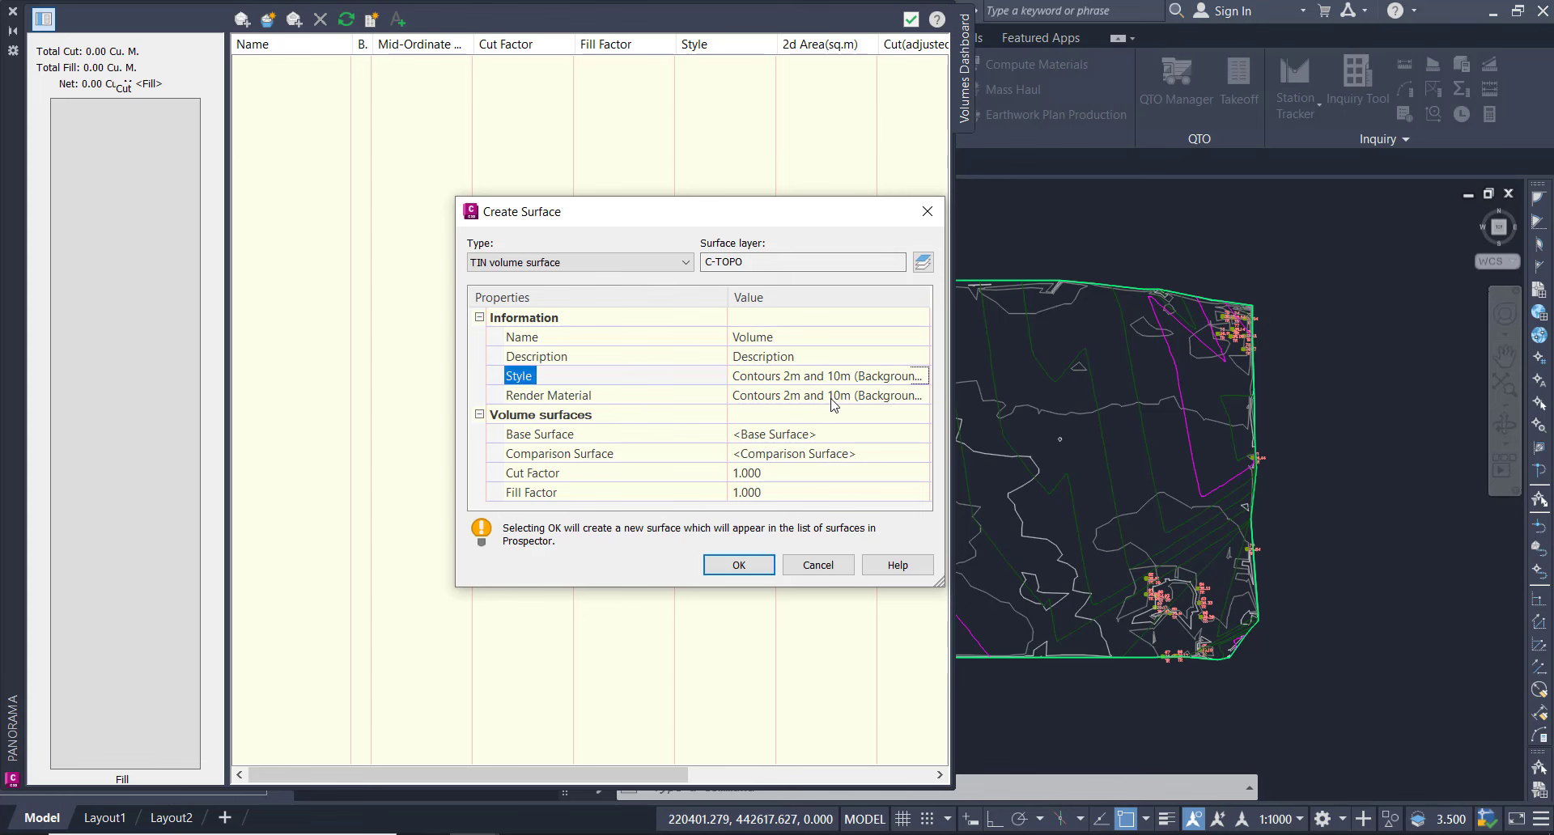
pyautogui.click(894, 396)
pyautogui.click(920, 396)
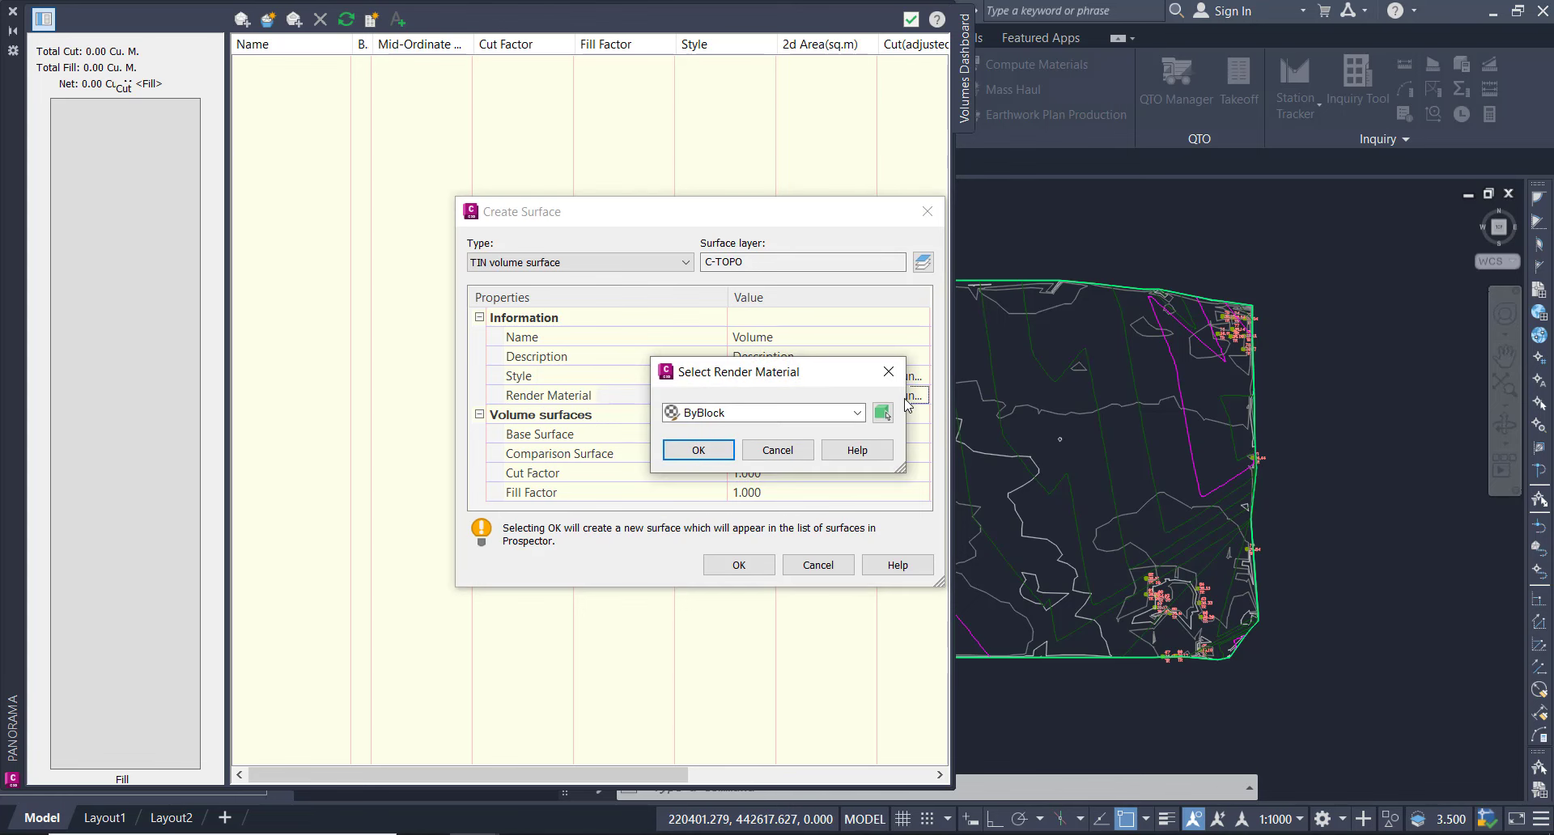
pyautogui.click(857, 413)
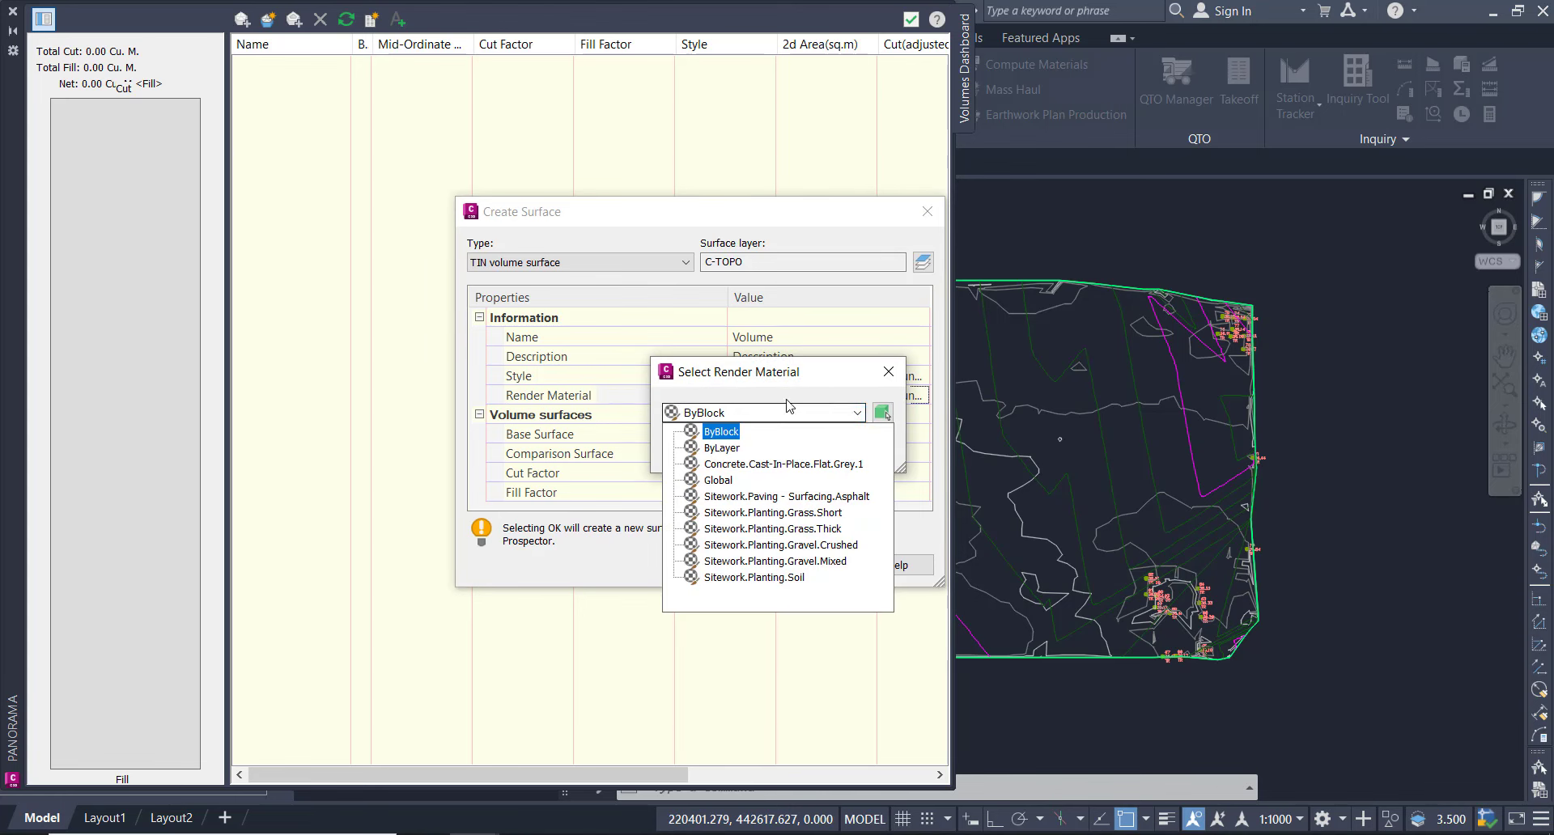
pyautogui.click(888, 371)
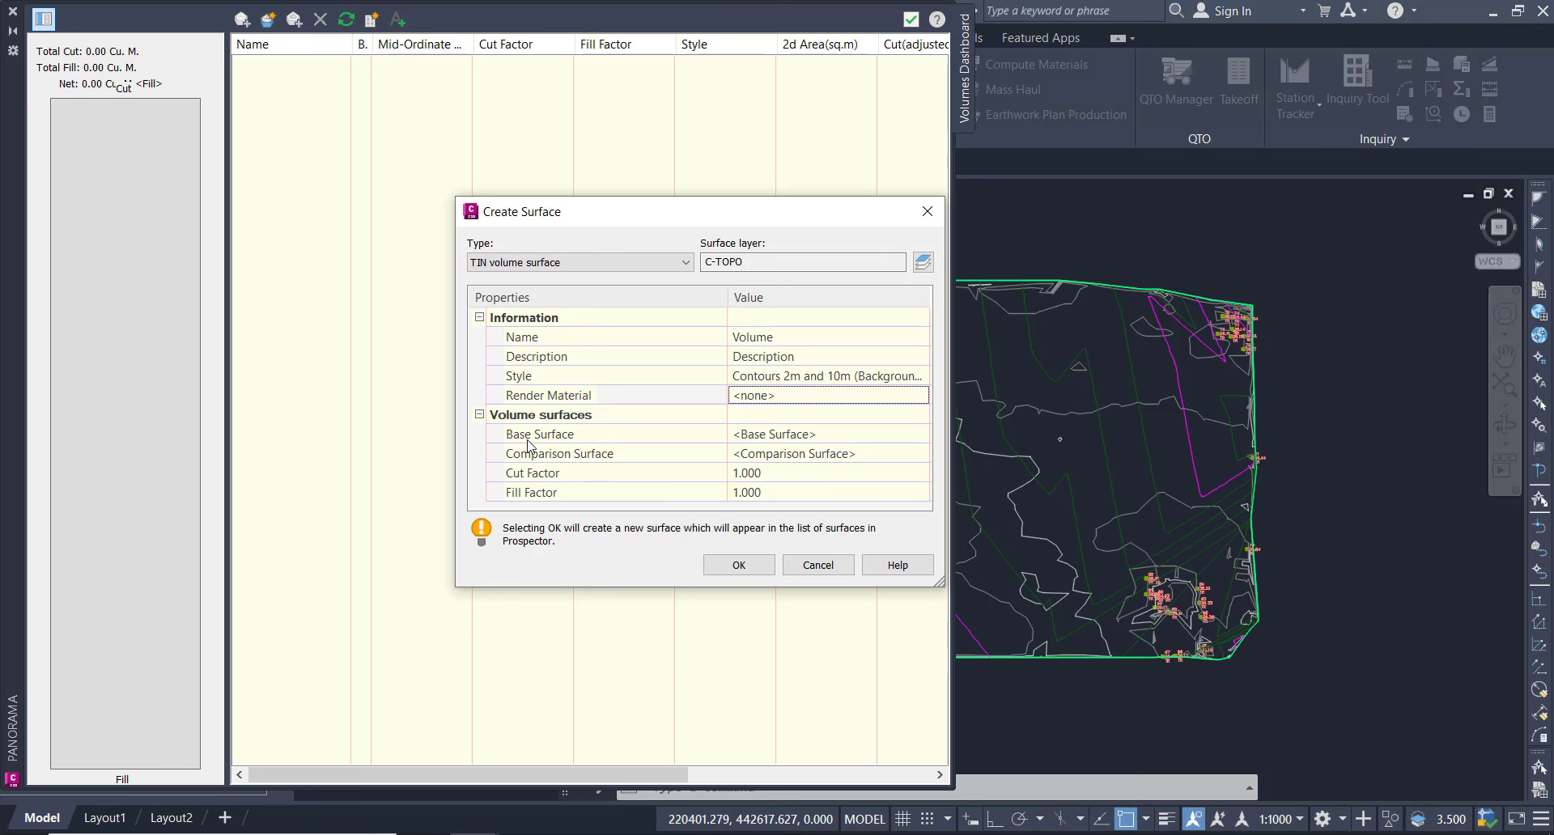
# Set NSL as base surface and Top Surface as comparison, then create the Volume surface
pyautogui.click(813, 438)
pyautogui.click(919, 434)
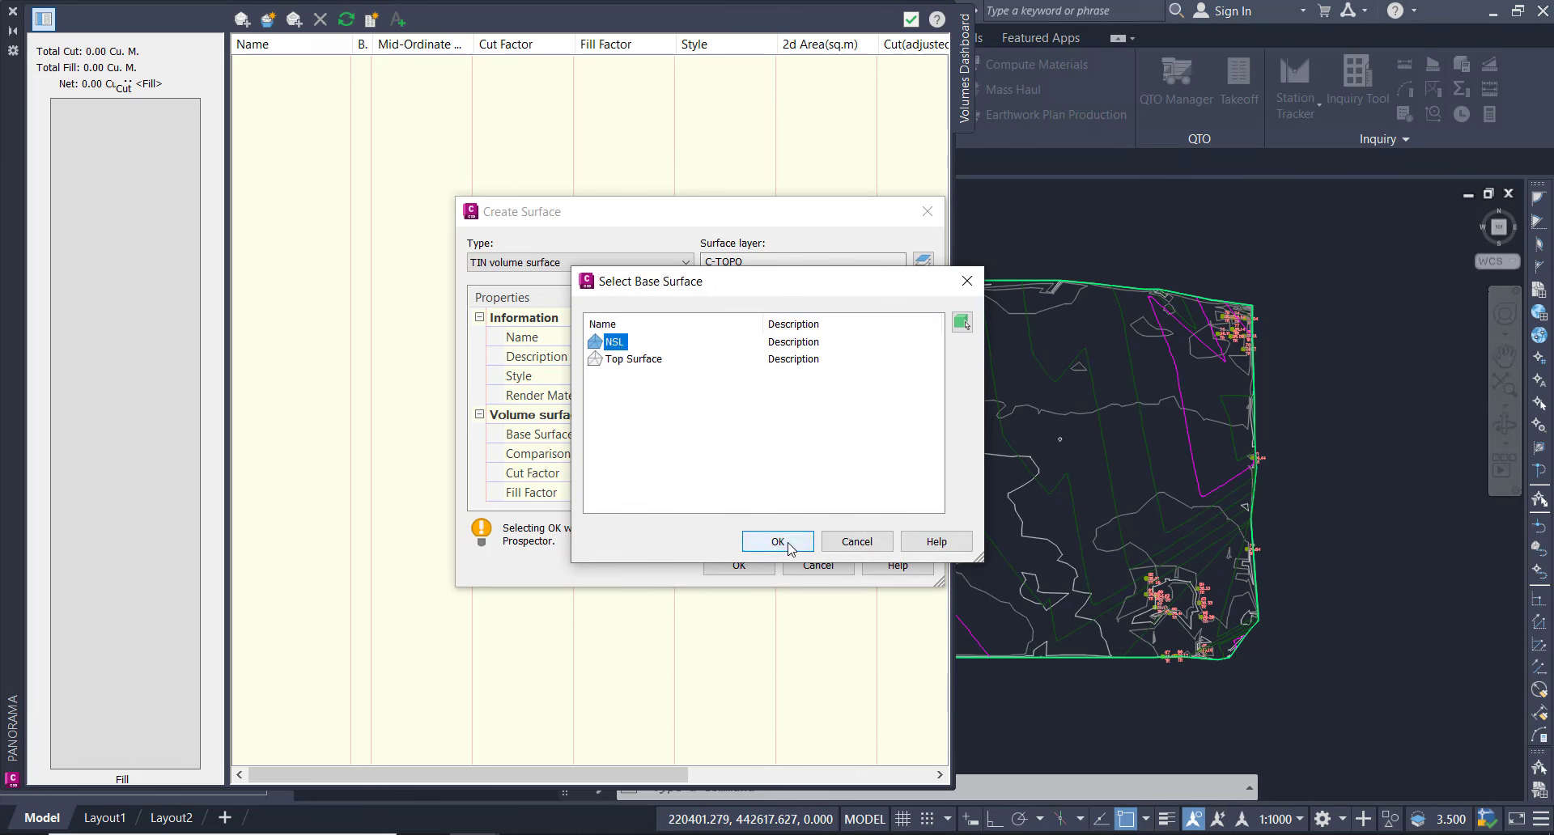
pyautogui.click(761, 541)
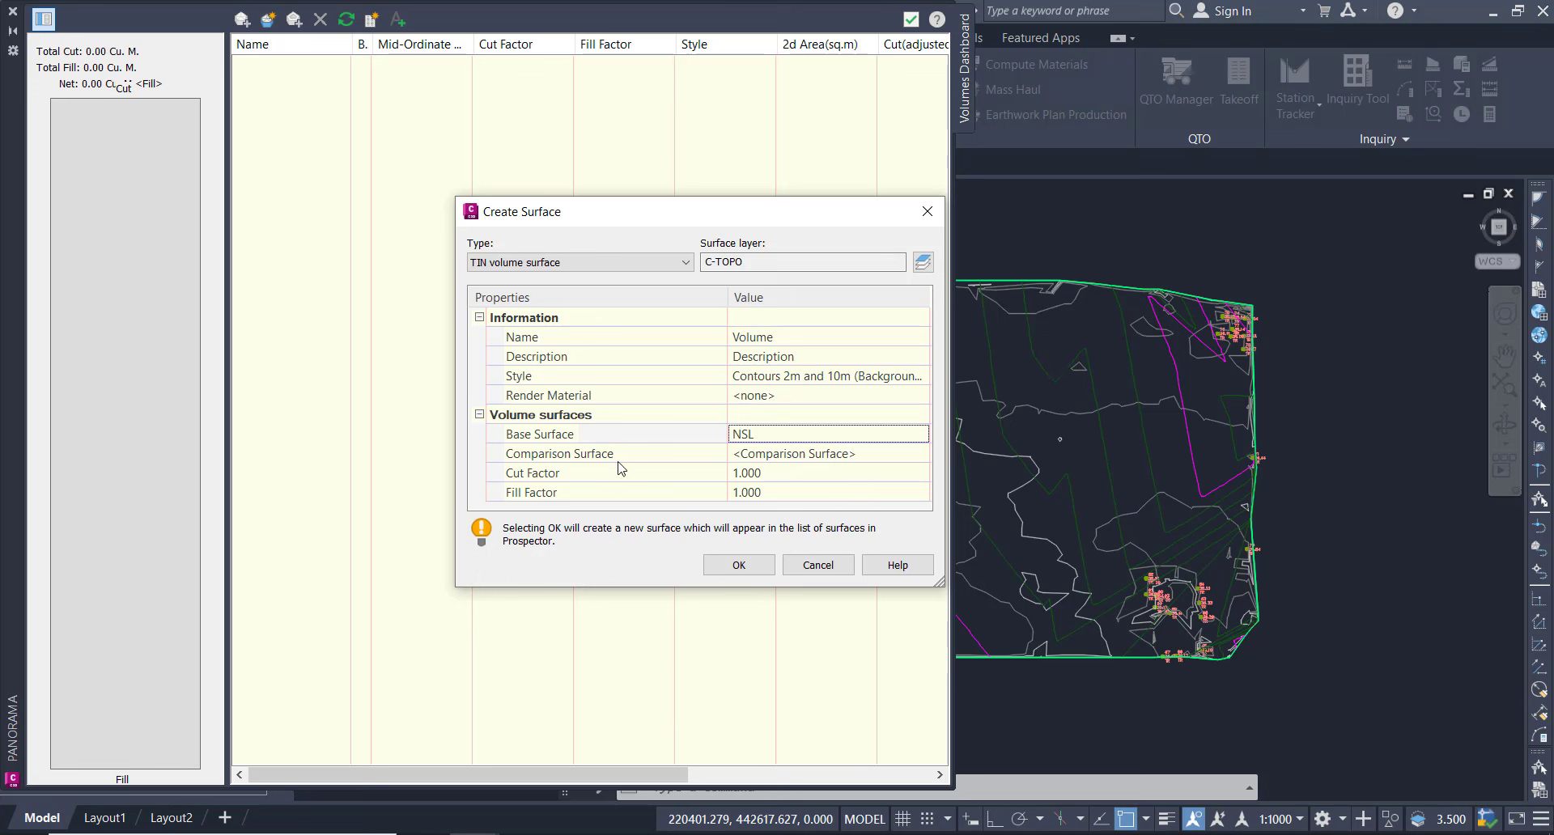
pyautogui.click(791, 455)
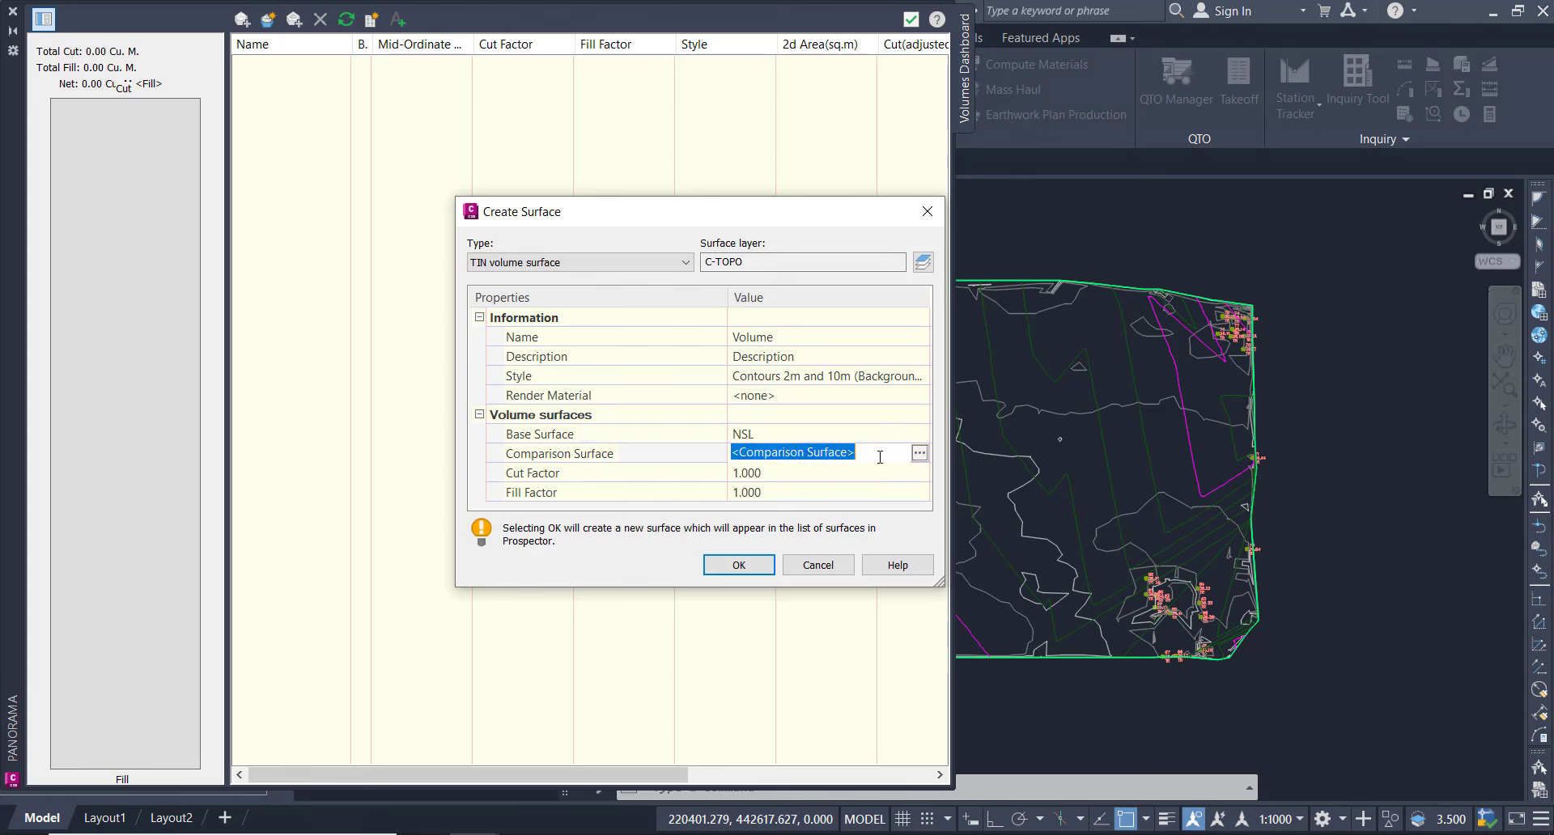
pyautogui.click(920, 454)
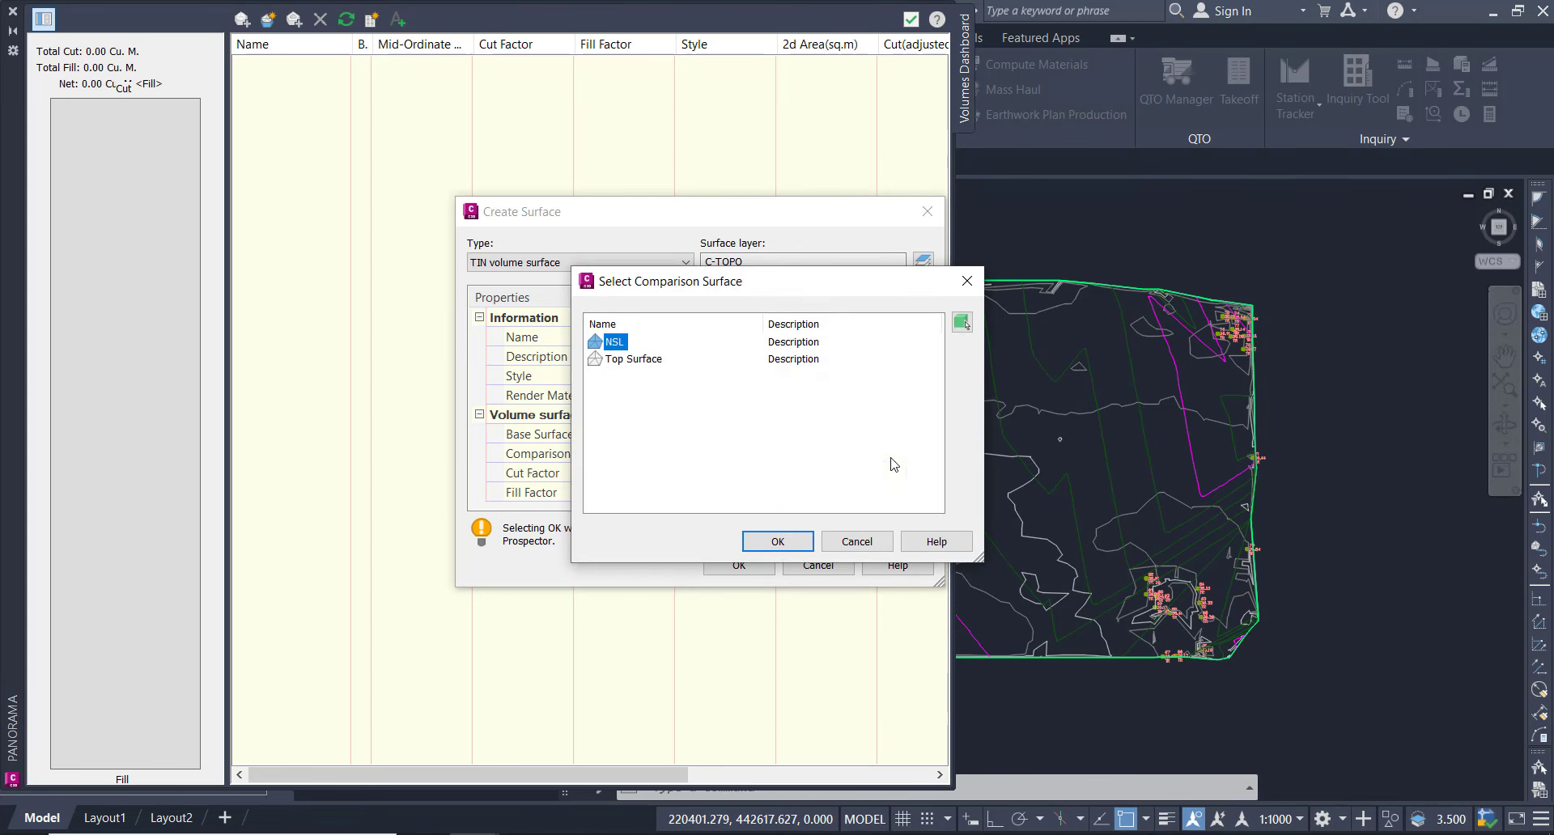
pyautogui.click(637, 361)
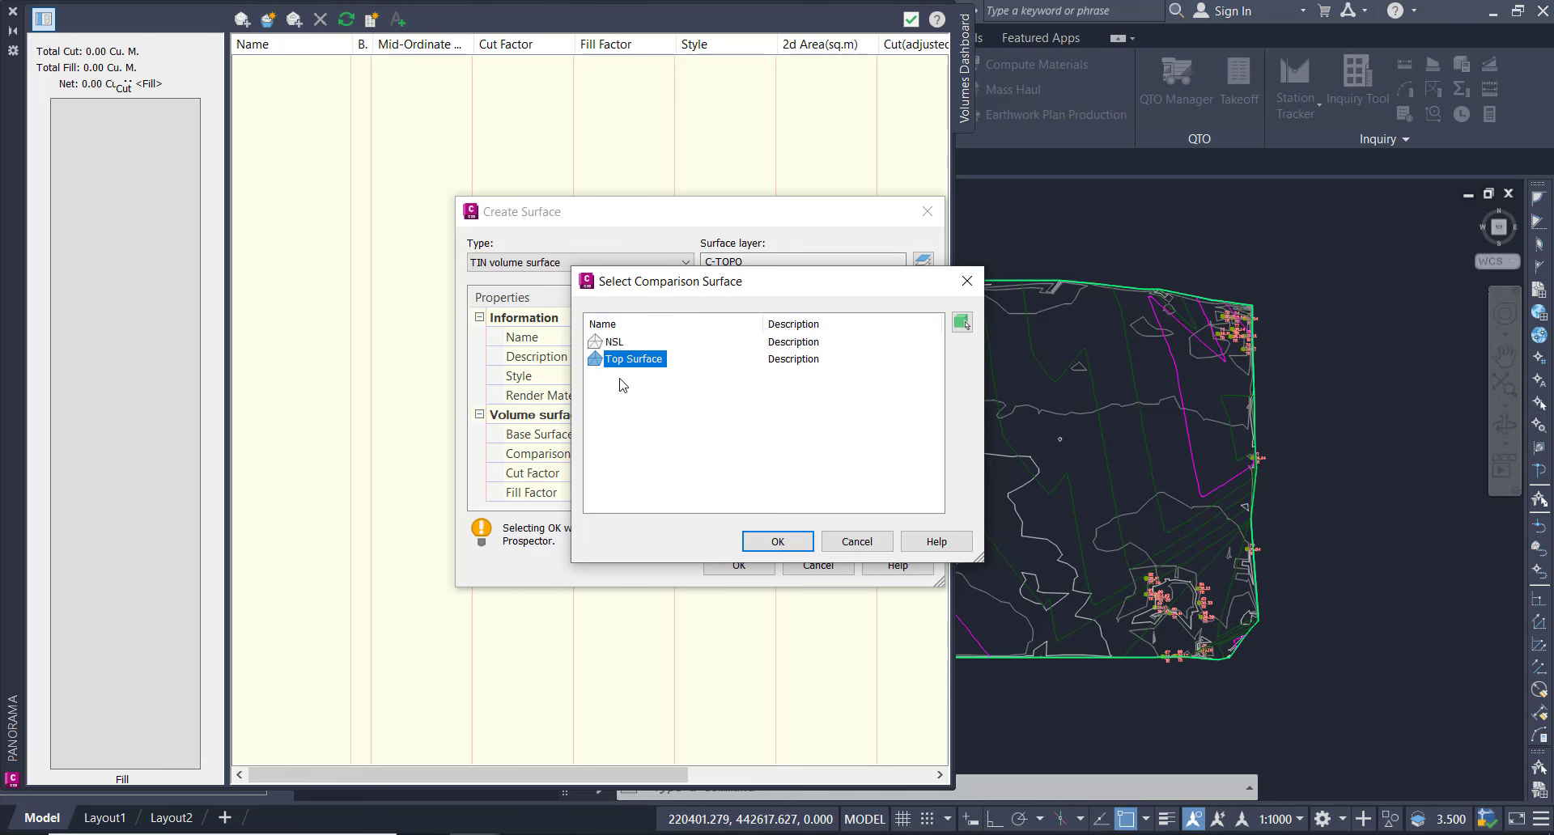
pyautogui.click(798, 544)
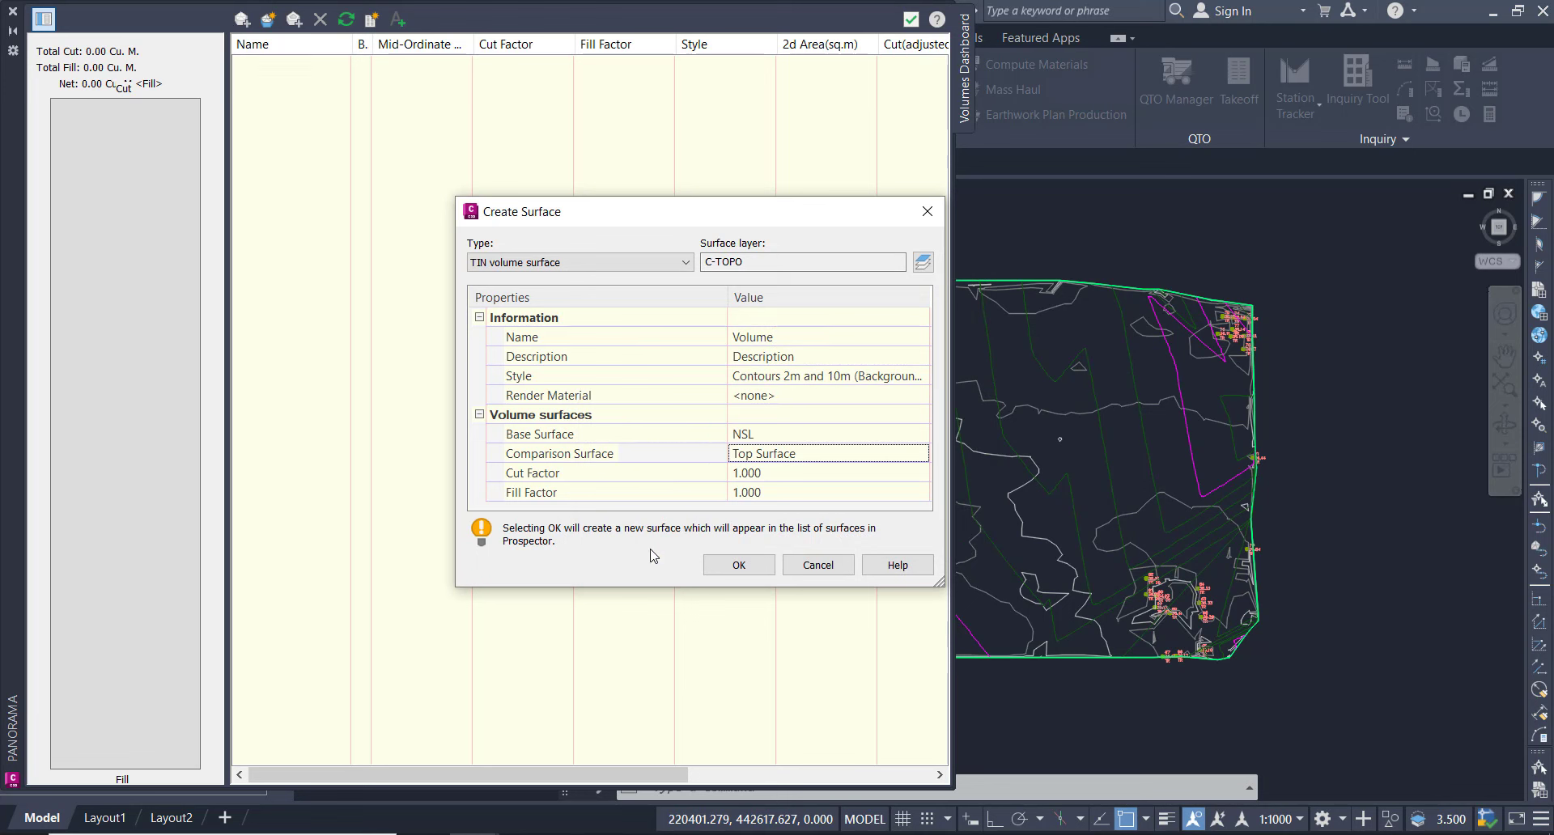
pyautogui.click(739, 566)
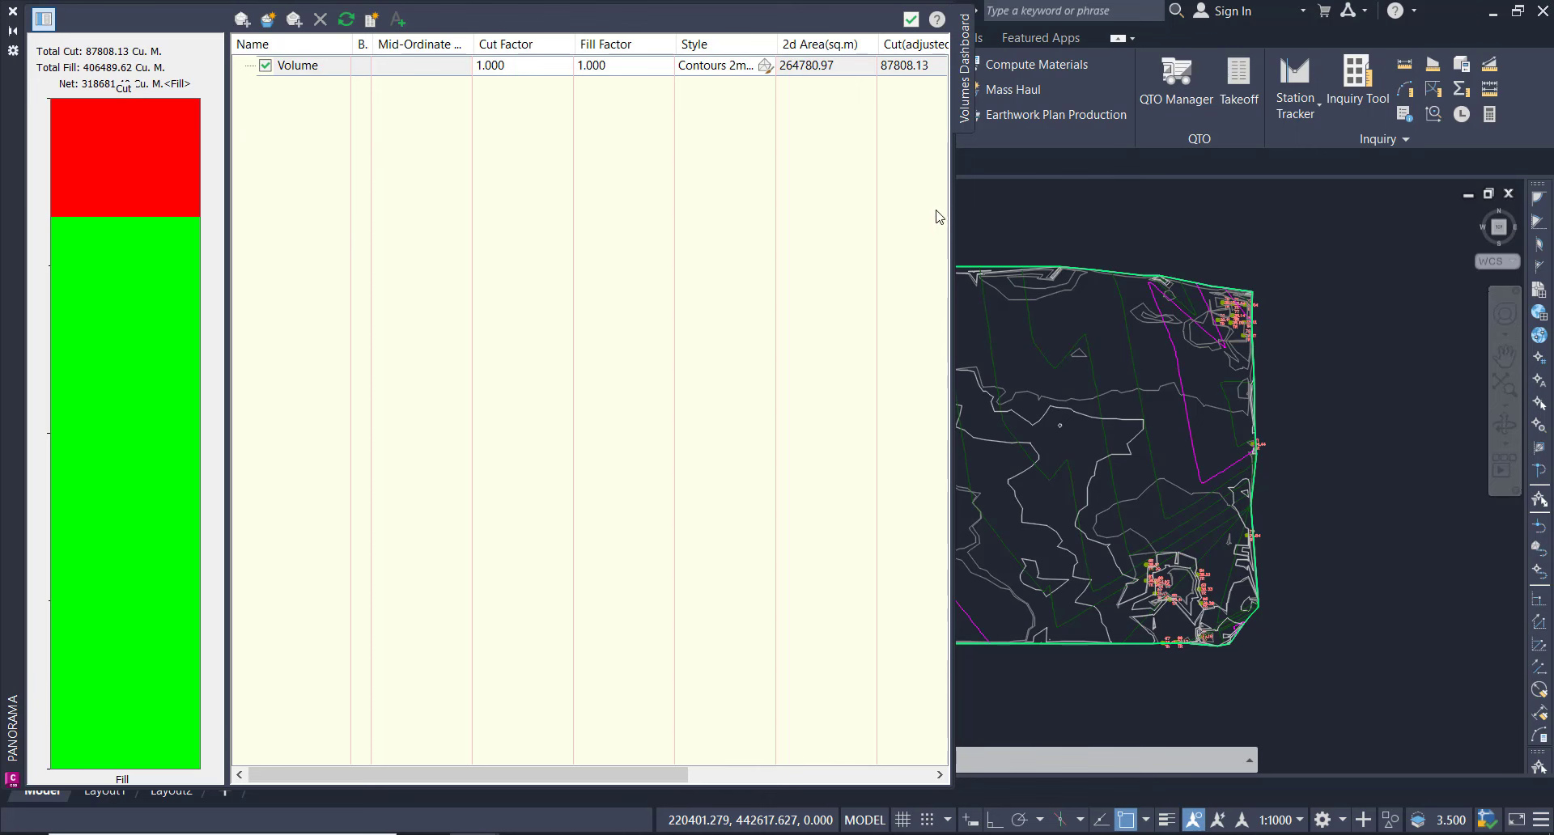
# Widen the dashboard to review Volume's cut 87808.13 and fill 406489.62, then close it
pyautogui.moveTo(1034, 247); pyautogui.dragTo(1259, 202)
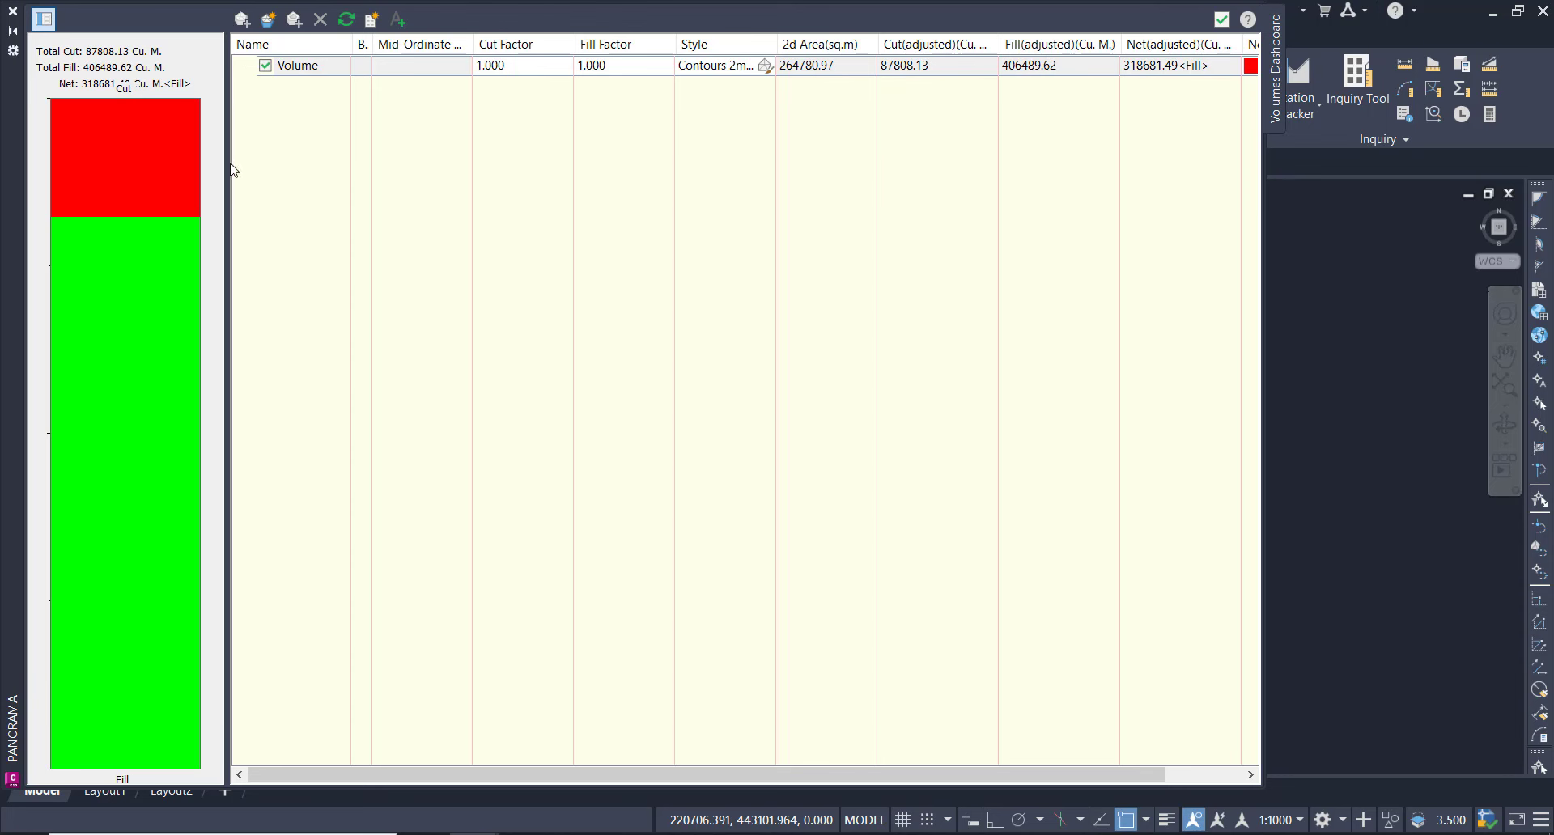
pyautogui.click(1221, 20)
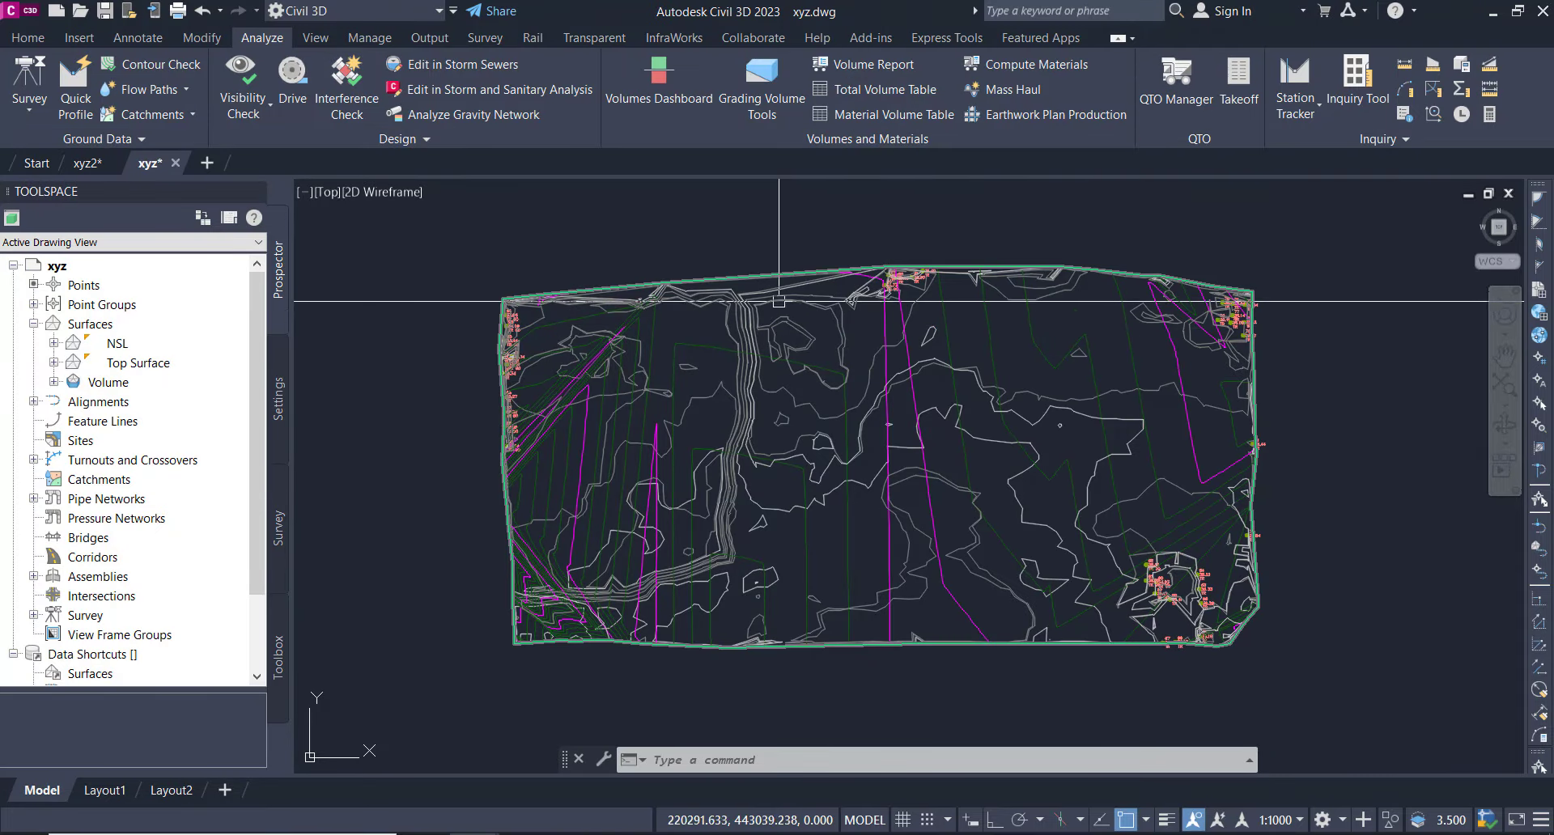
# Turn off Major and Minor Contour display in the Volume surface's style
pyautogui.moveTo(866, 410); pyautogui.dragTo(856, 409, button='middle')
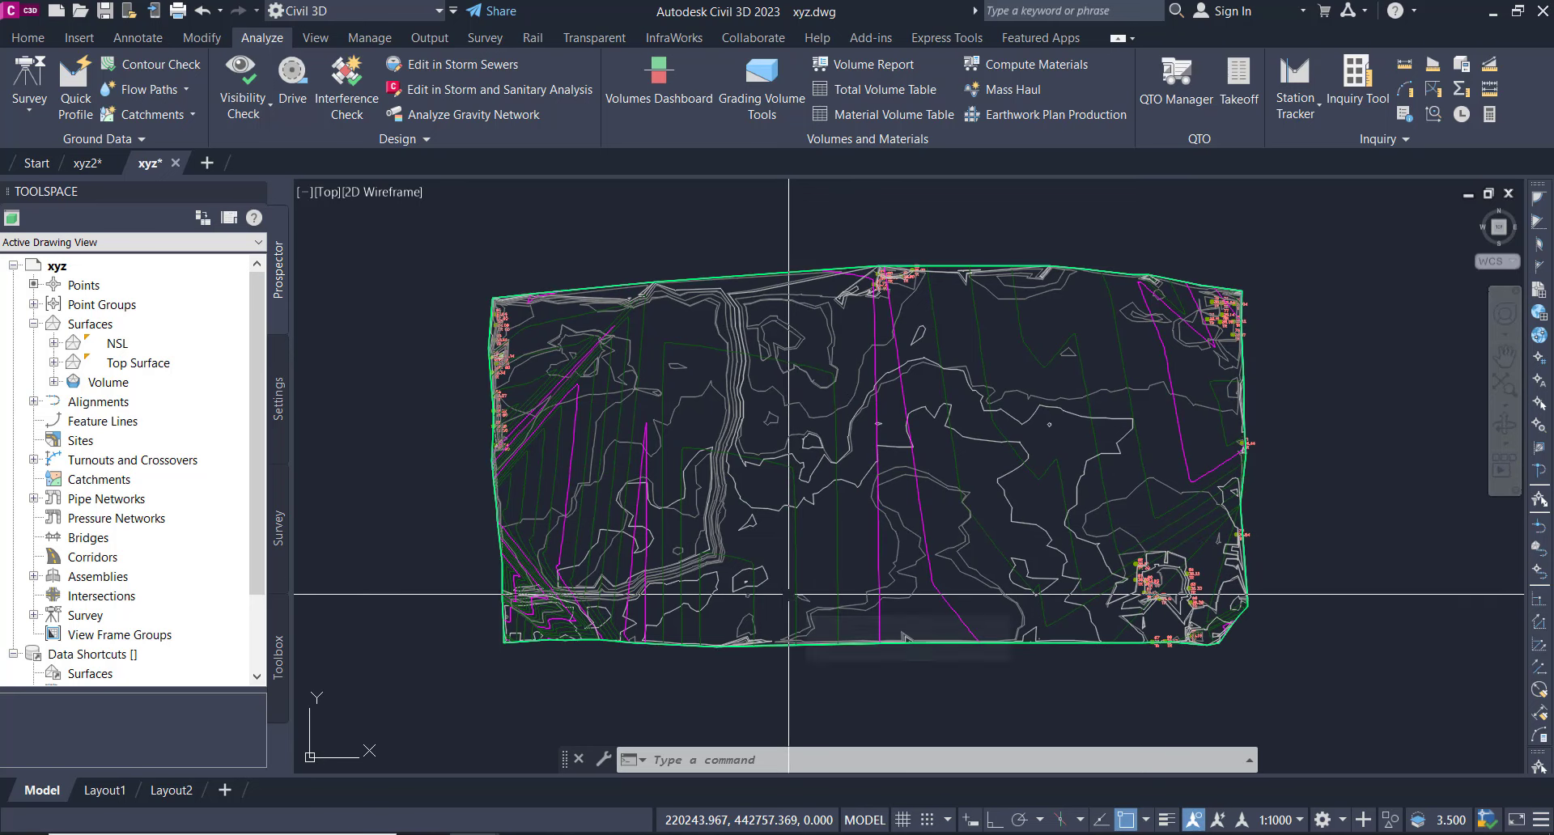
pyautogui.click(797, 332)
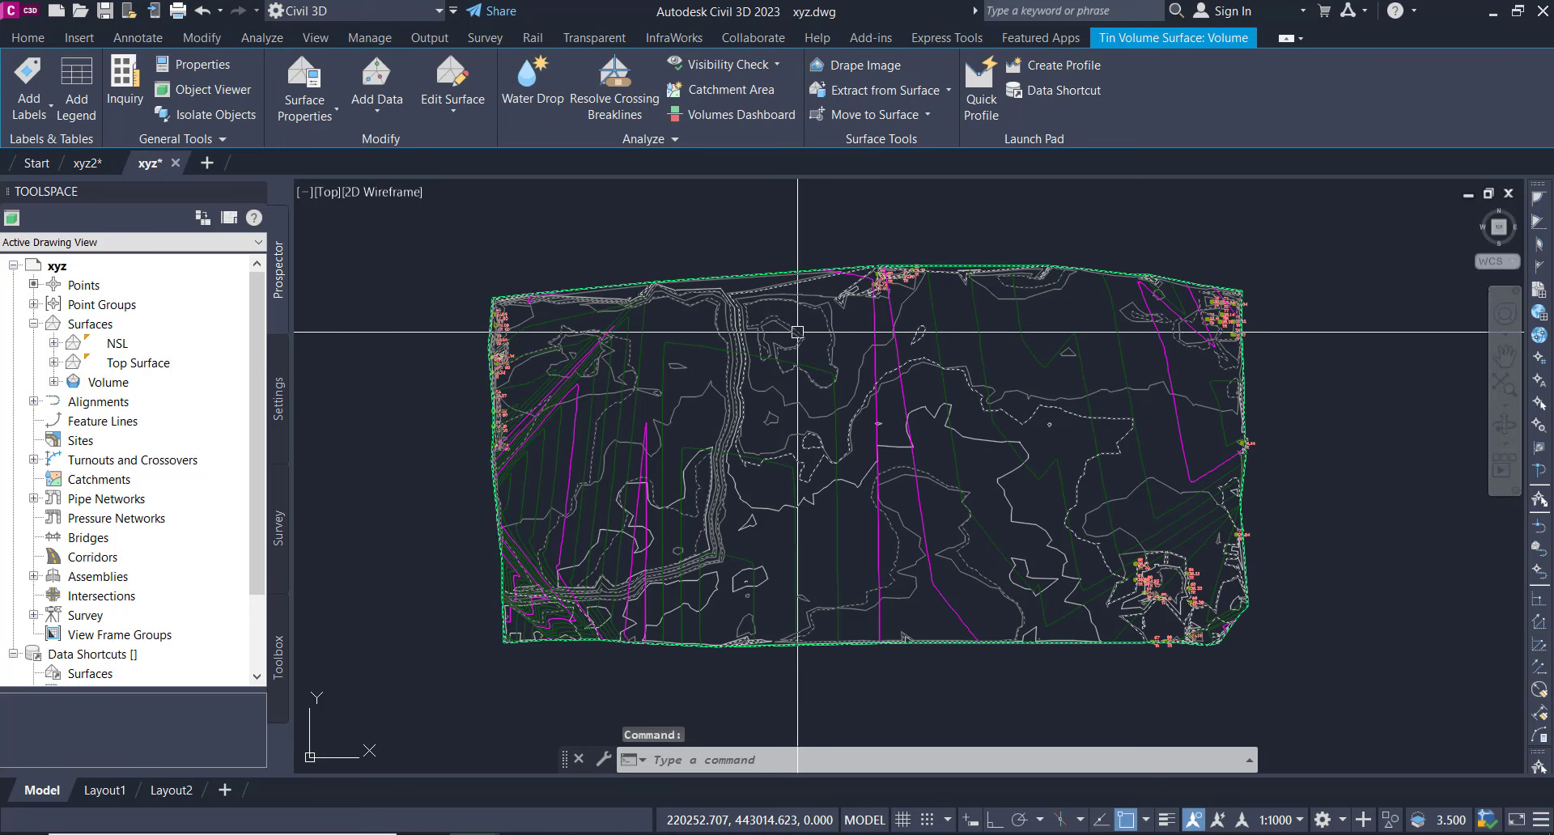
pyautogui.rightClick(797, 331)
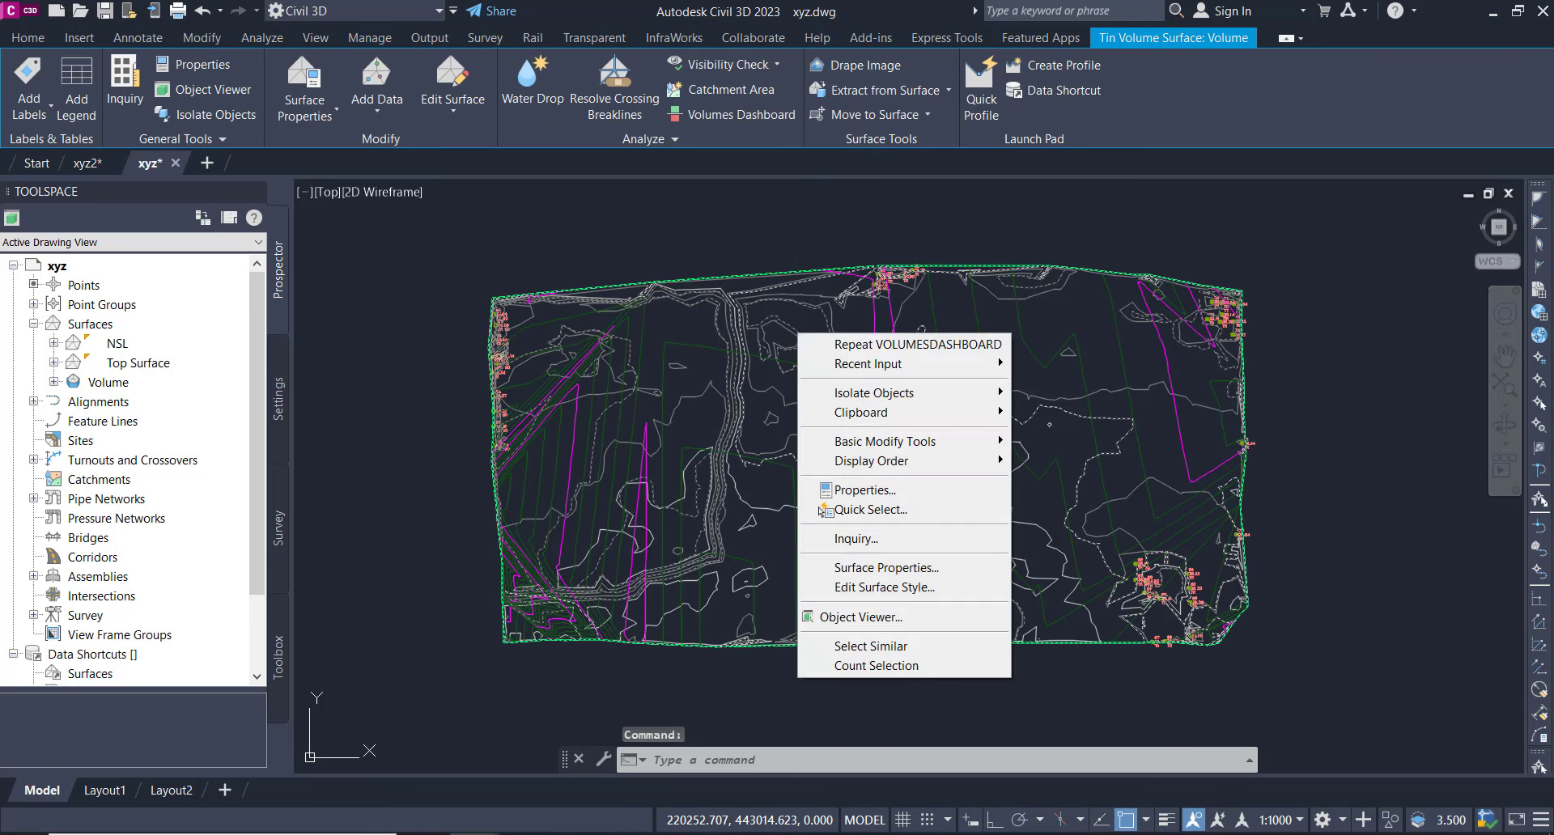
pyautogui.click(856, 588)
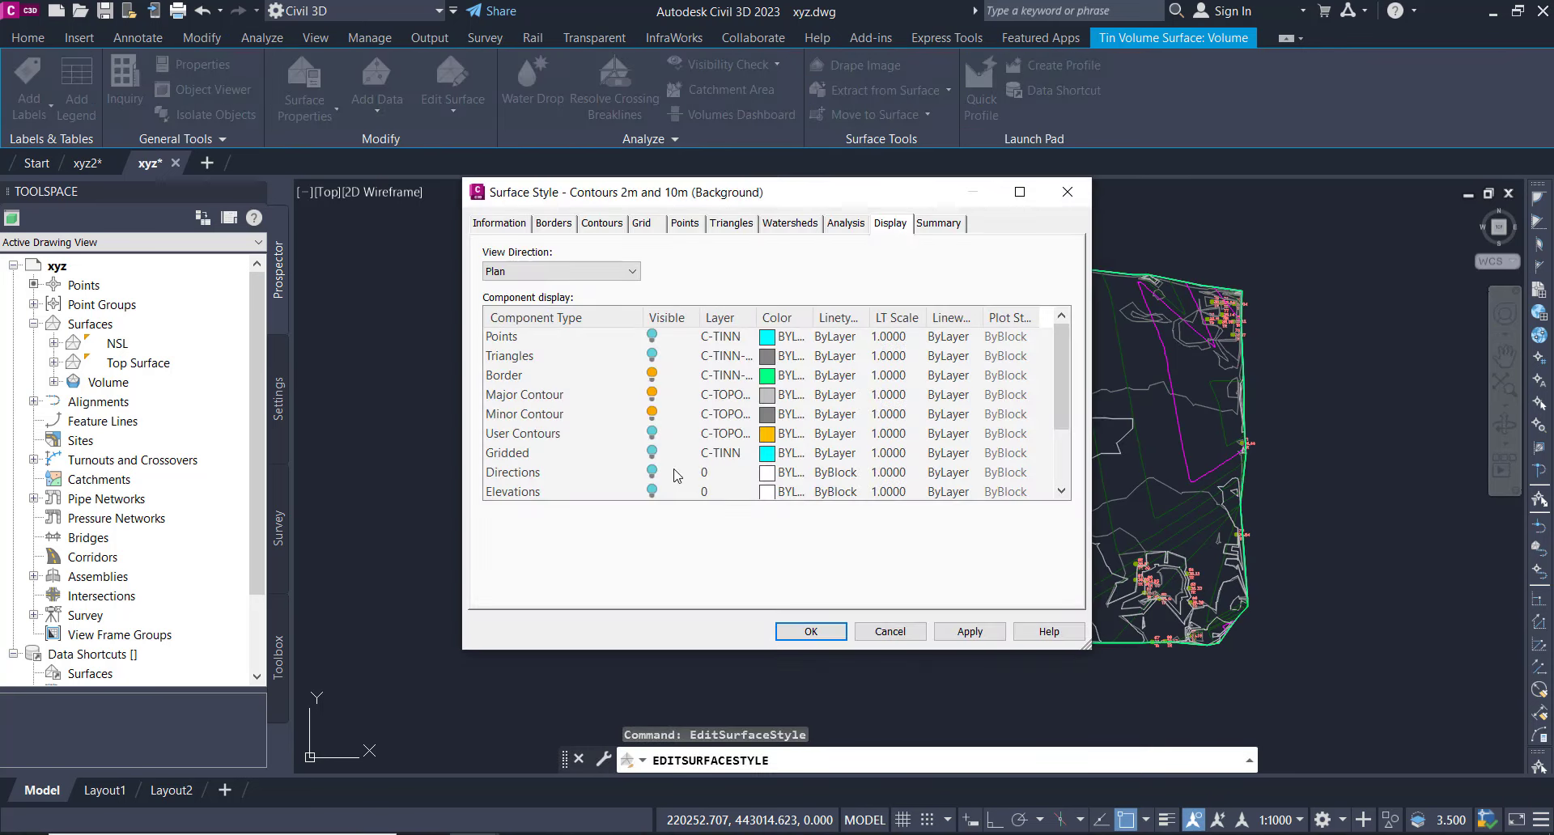
pyautogui.click(652, 394)
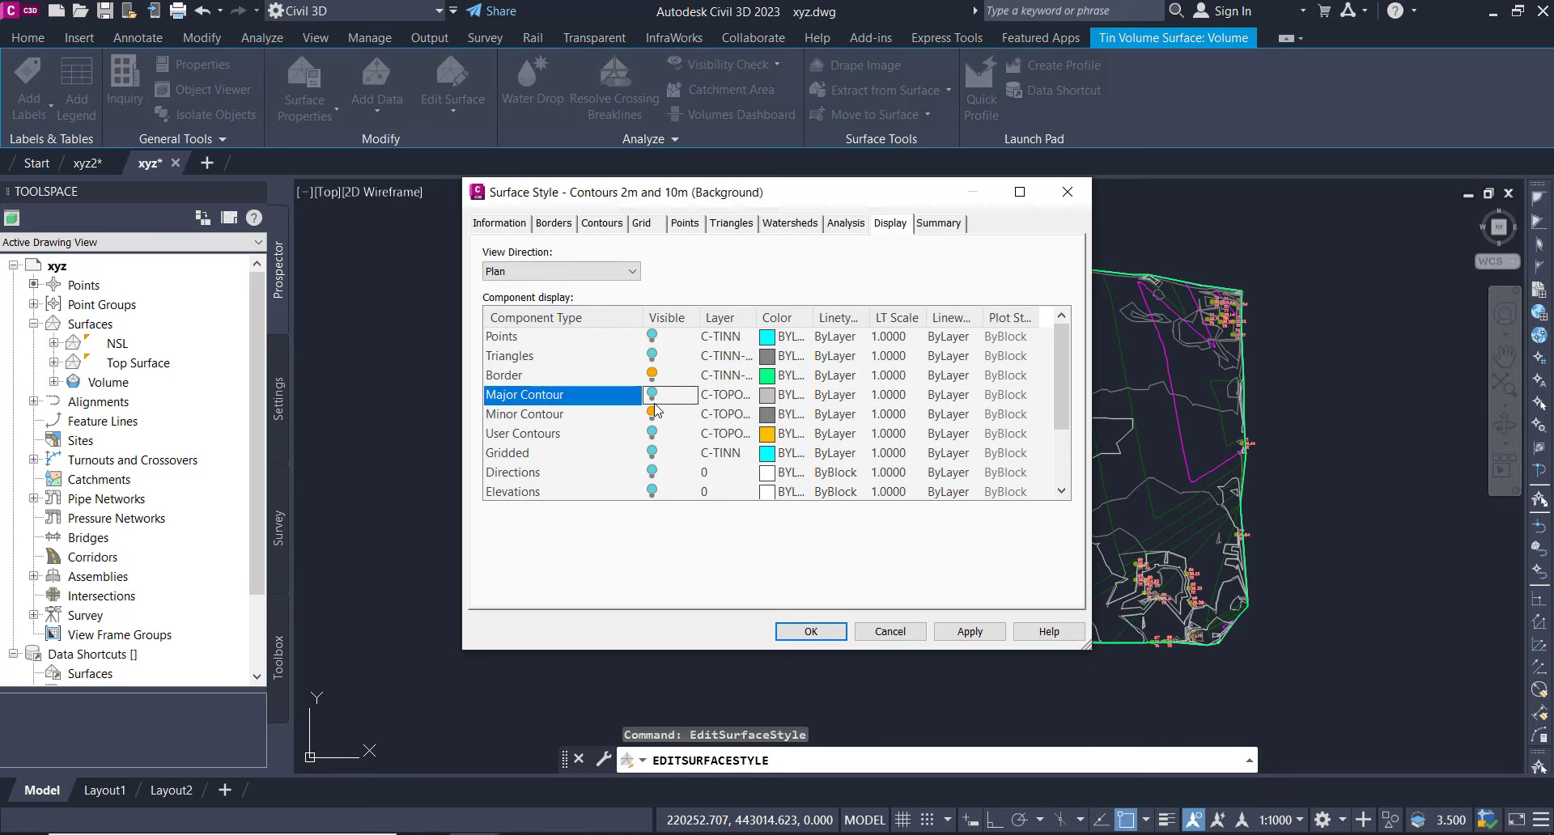
pyautogui.click(651, 413)
pyautogui.click(810, 630)
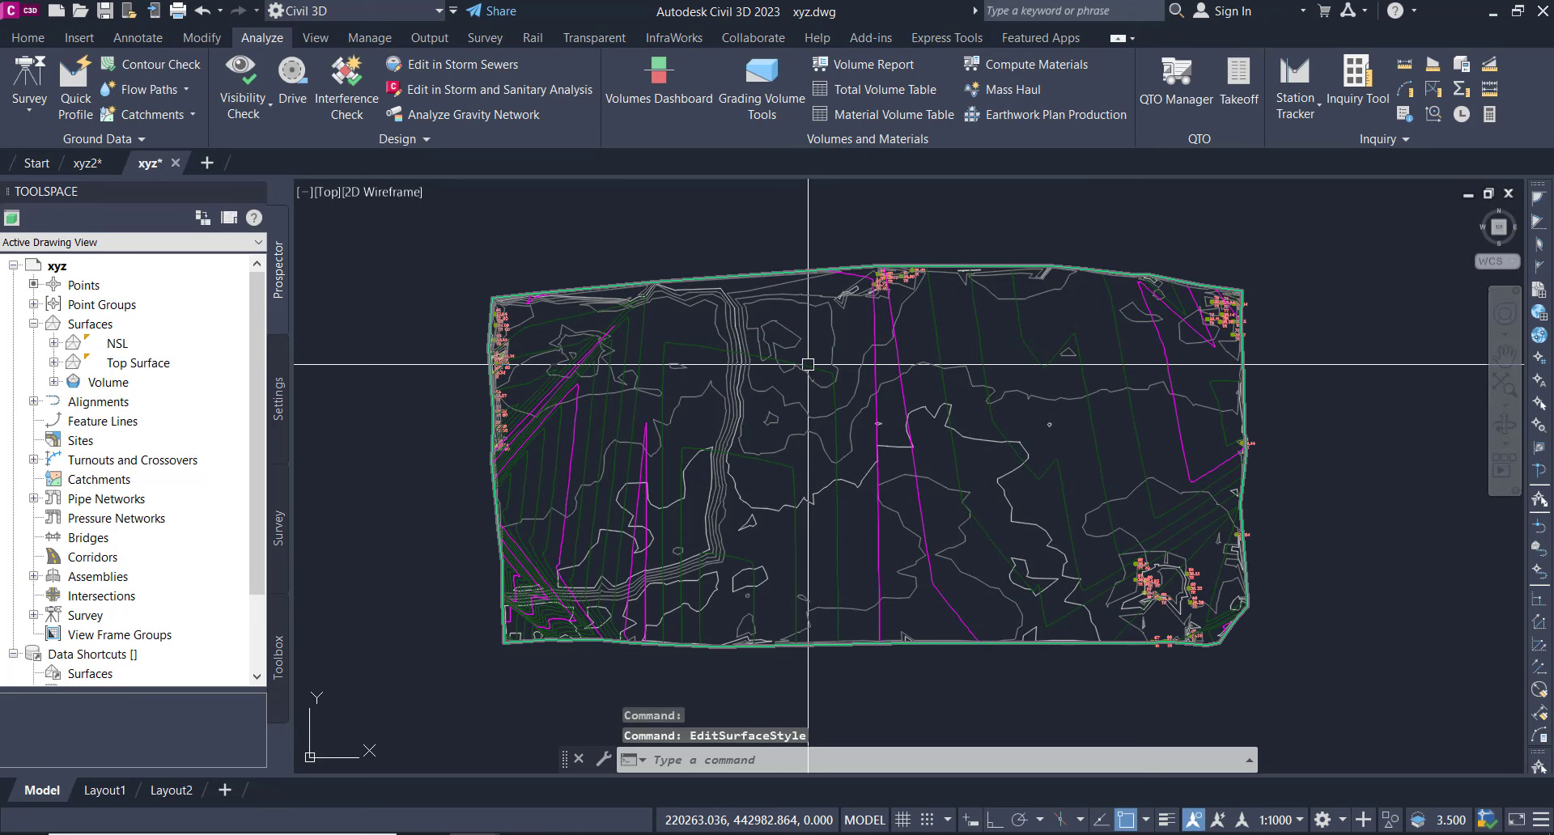
pyautogui.click(807, 367)
# Open the Top Surface's style settings and close them unchanged
pyautogui.rightClick(808, 366)
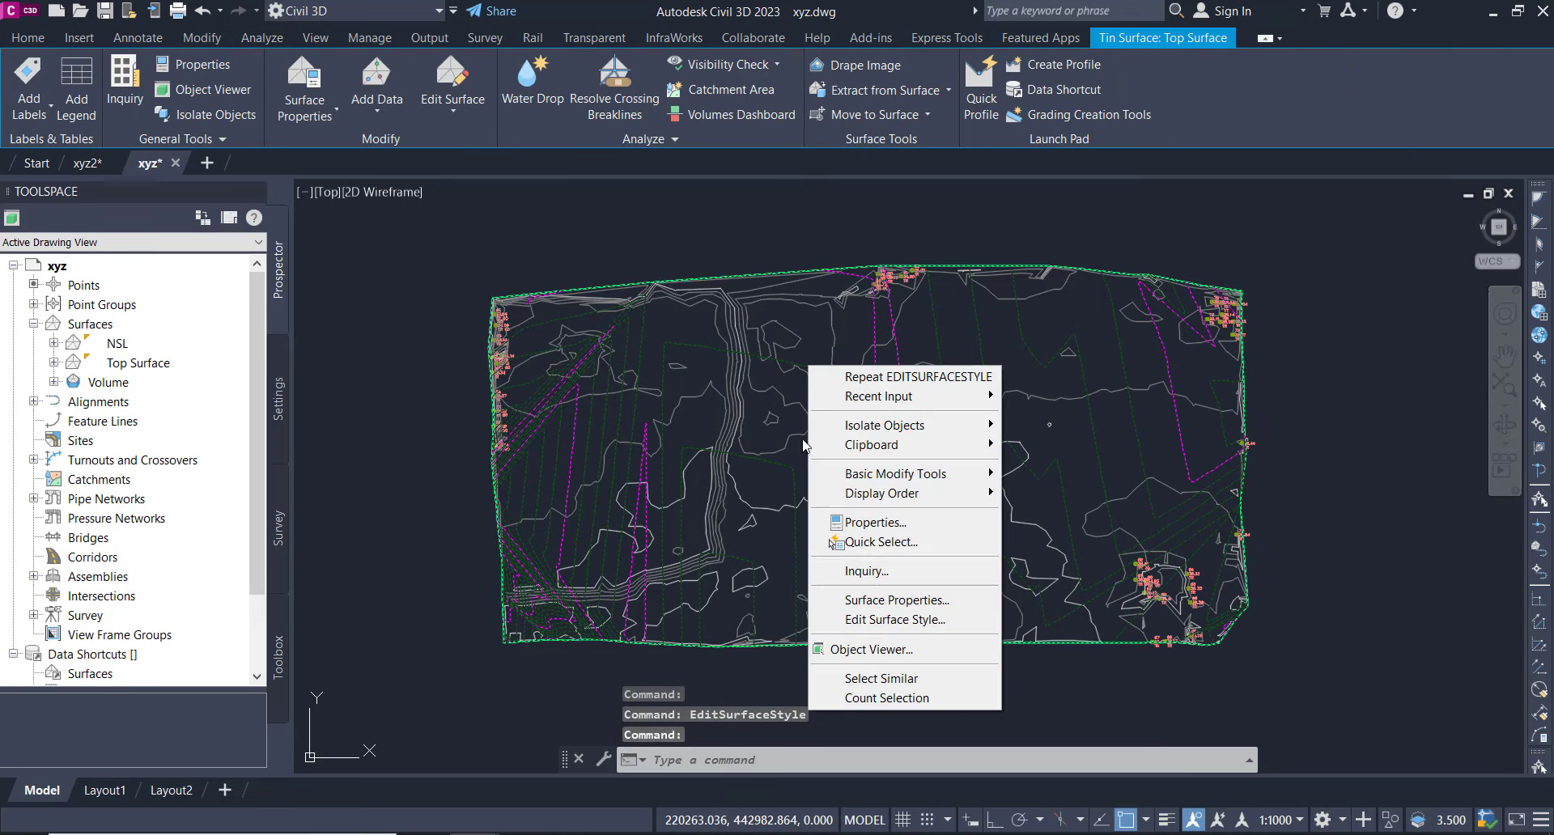
pyautogui.click(863, 620)
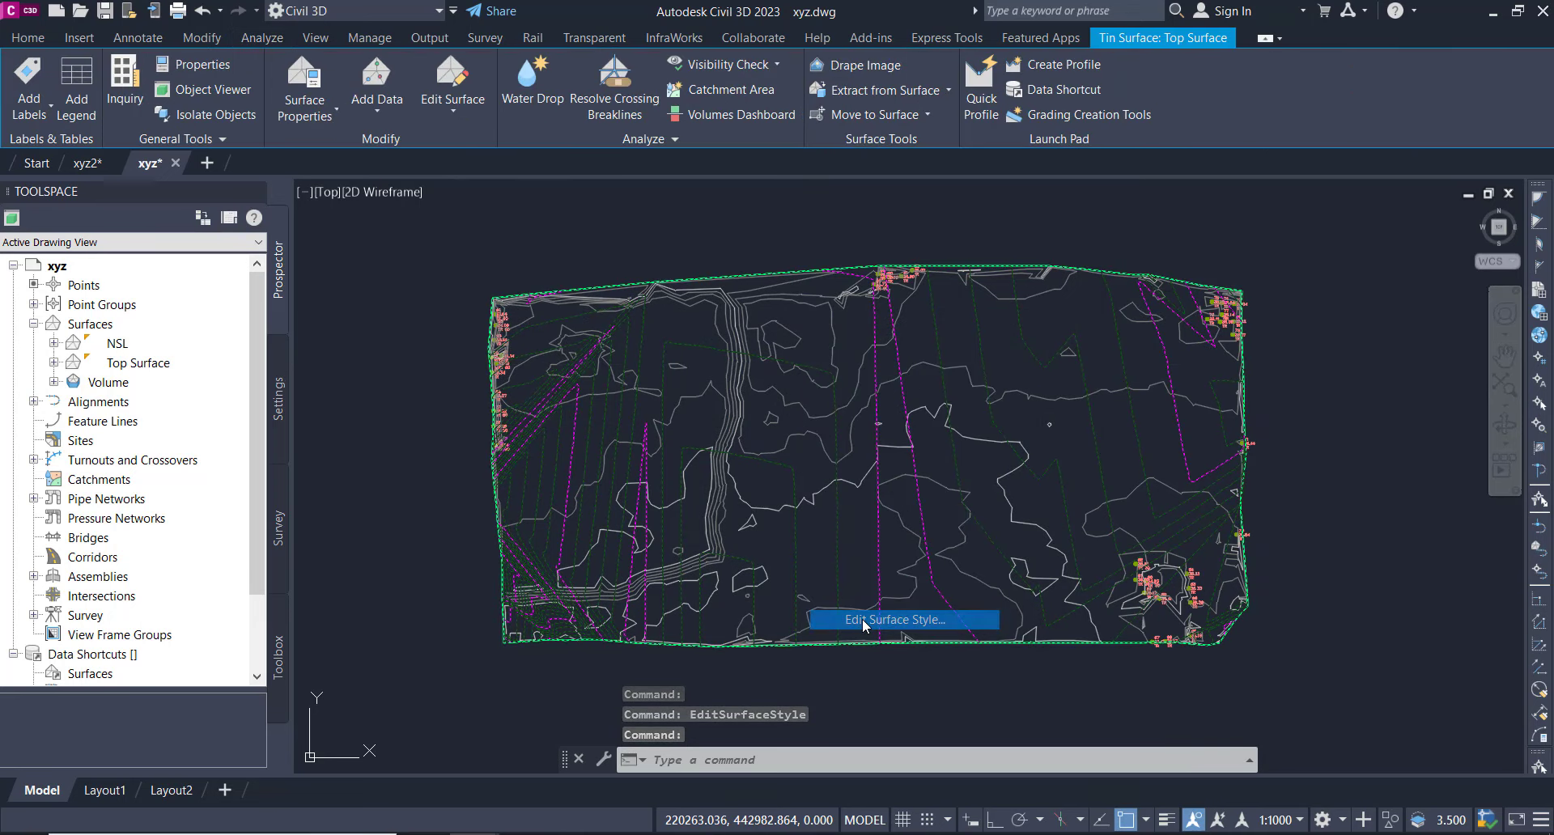
pyautogui.click(863, 627)
# Hide the major and minor contours in the NSL surface's Contours 1m and 5m style
pyautogui.click(850, 603)
pyautogui.rightClick(850, 603)
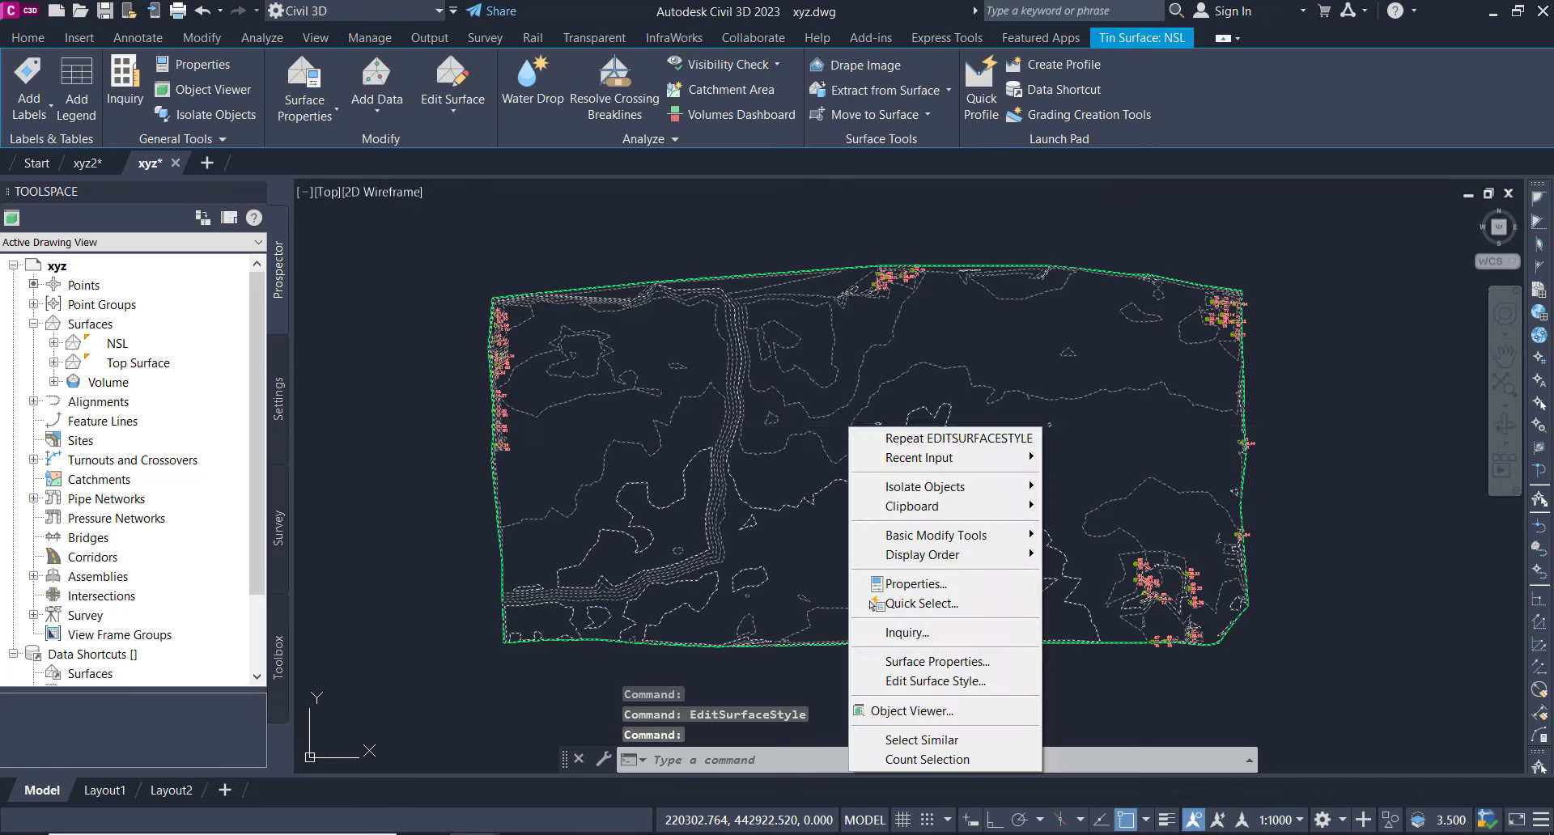
pyautogui.click(882, 680)
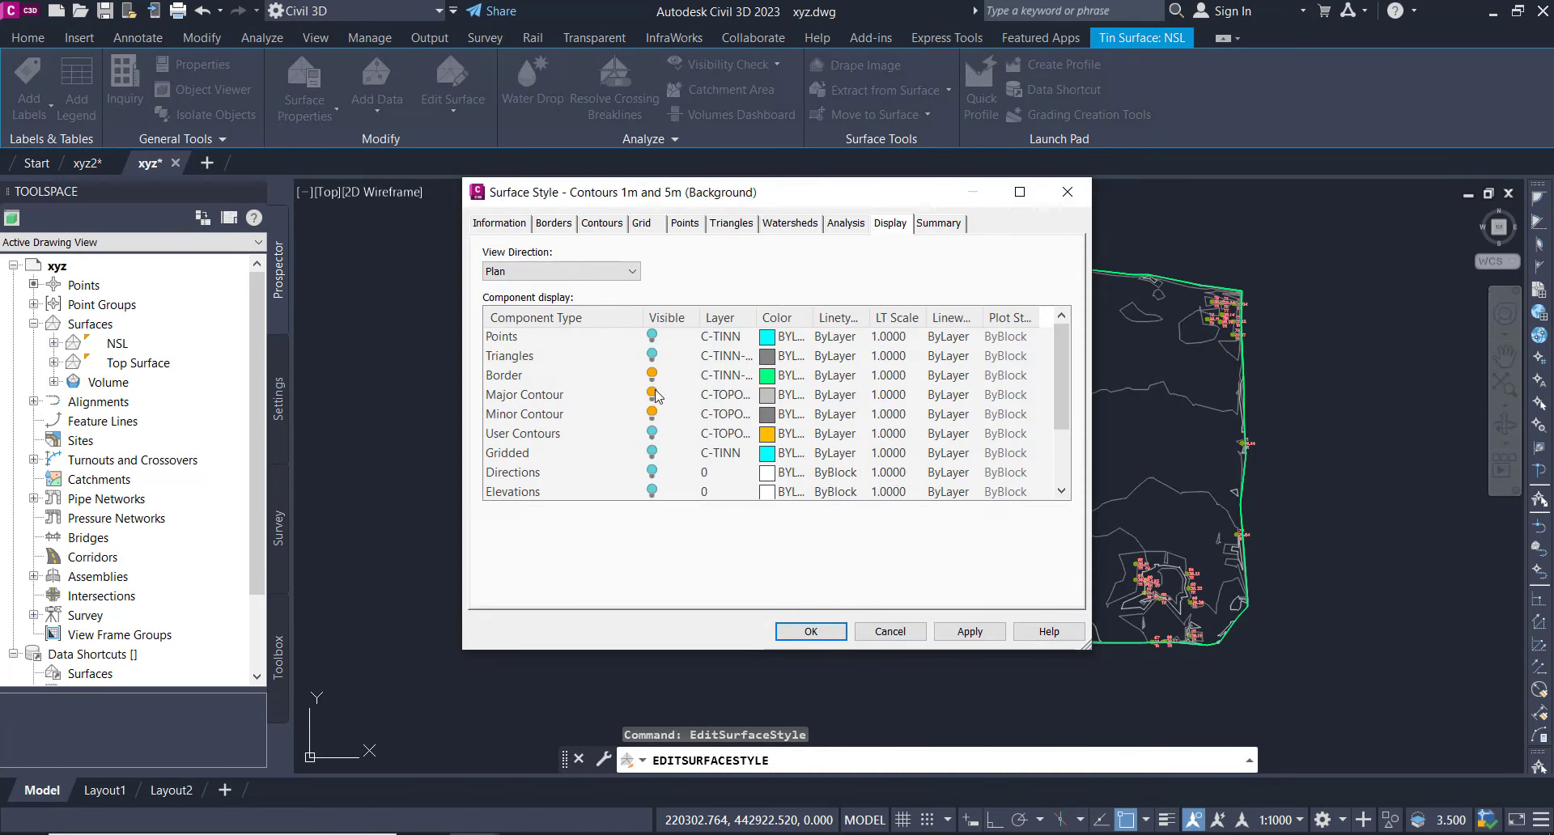
pyautogui.click(653, 394)
pyautogui.click(652, 414)
pyautogui.click(808, 631)
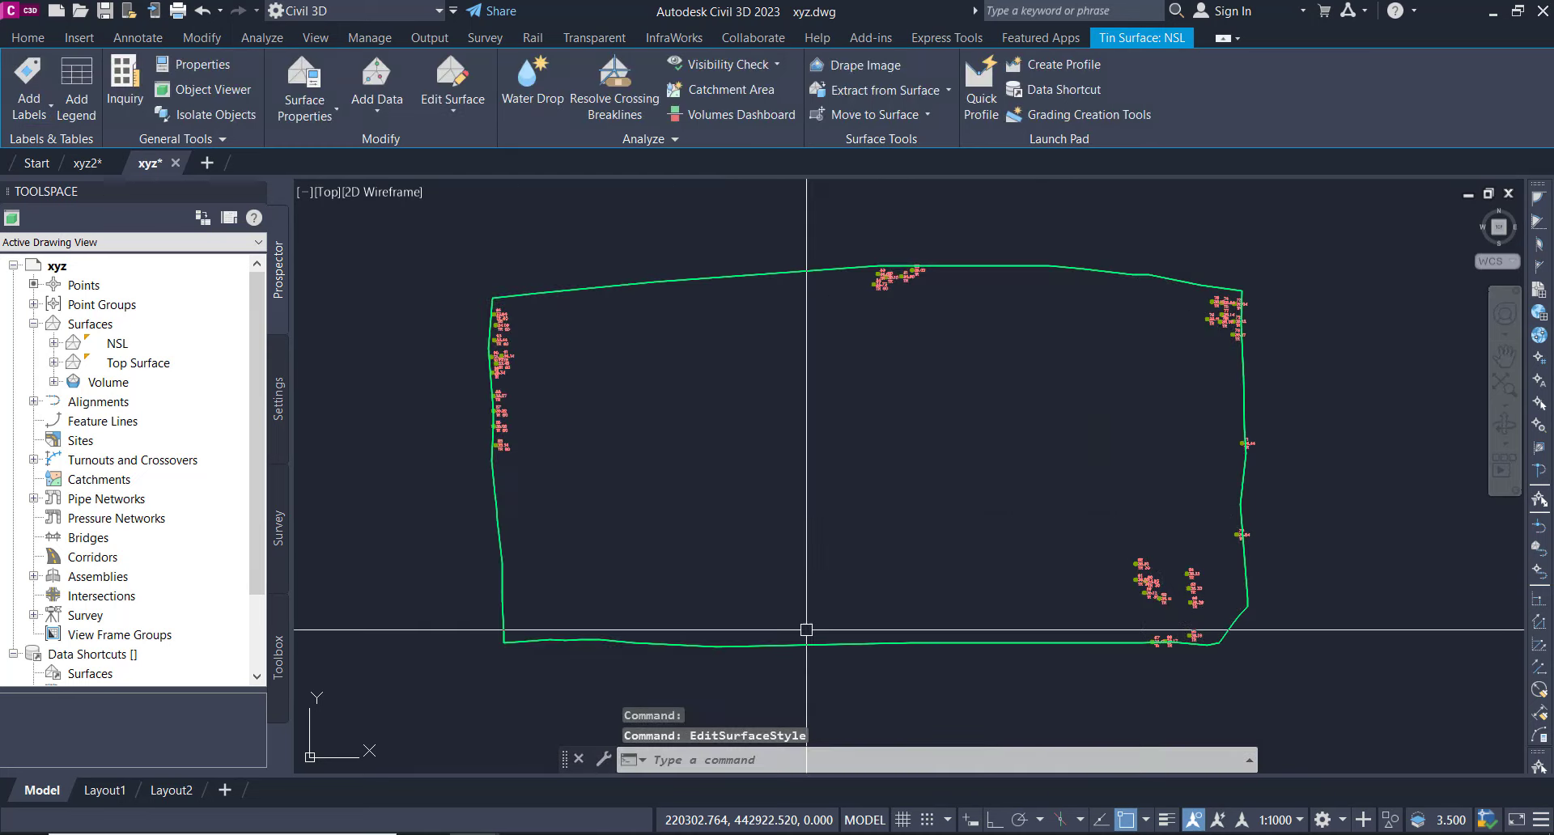
pyautogui.press('Escape')
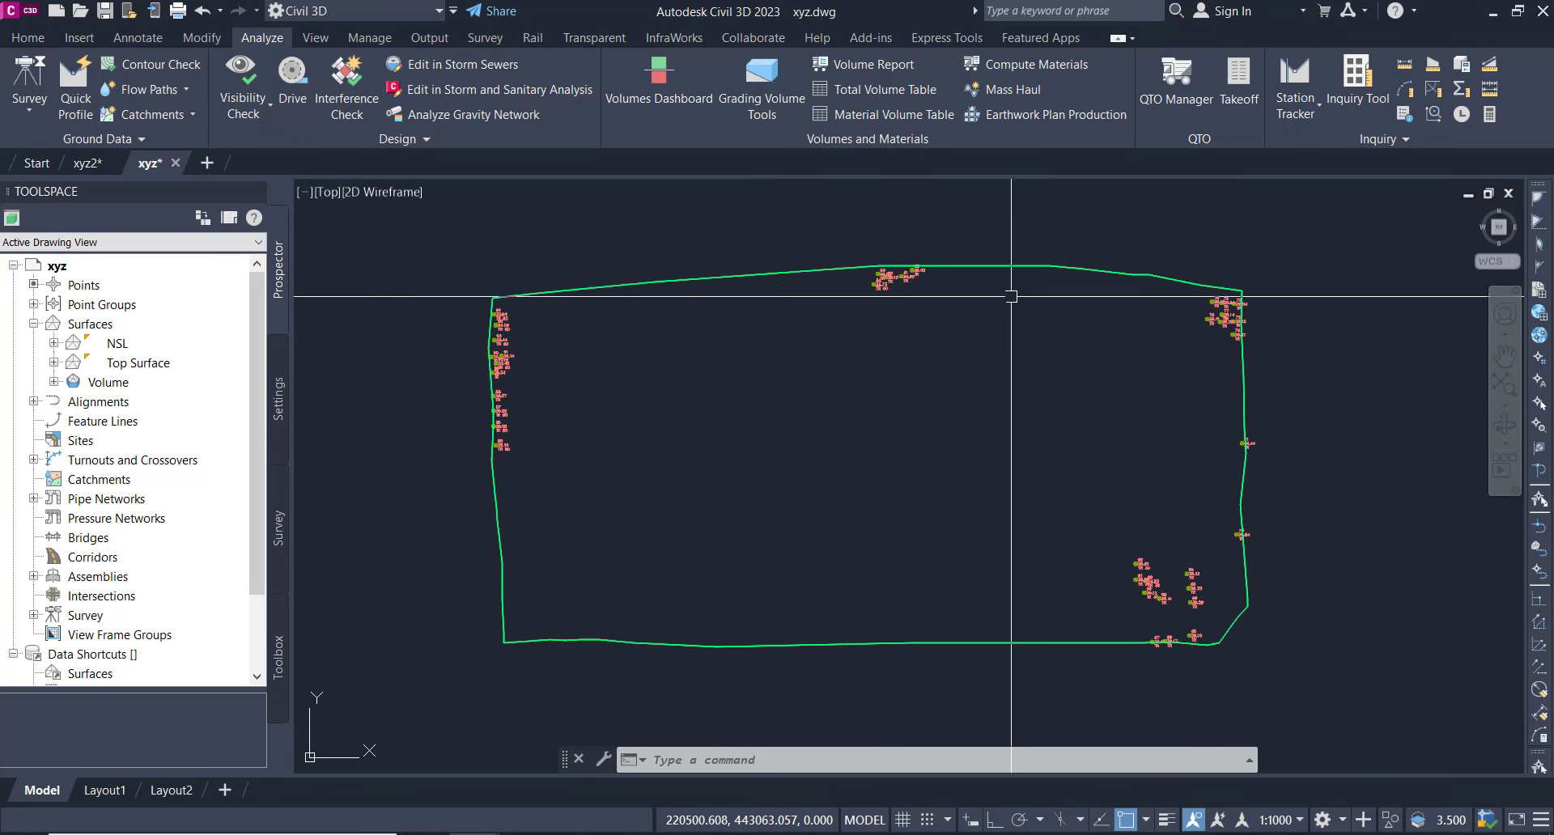
pyautogui.rightClick(120, 343)
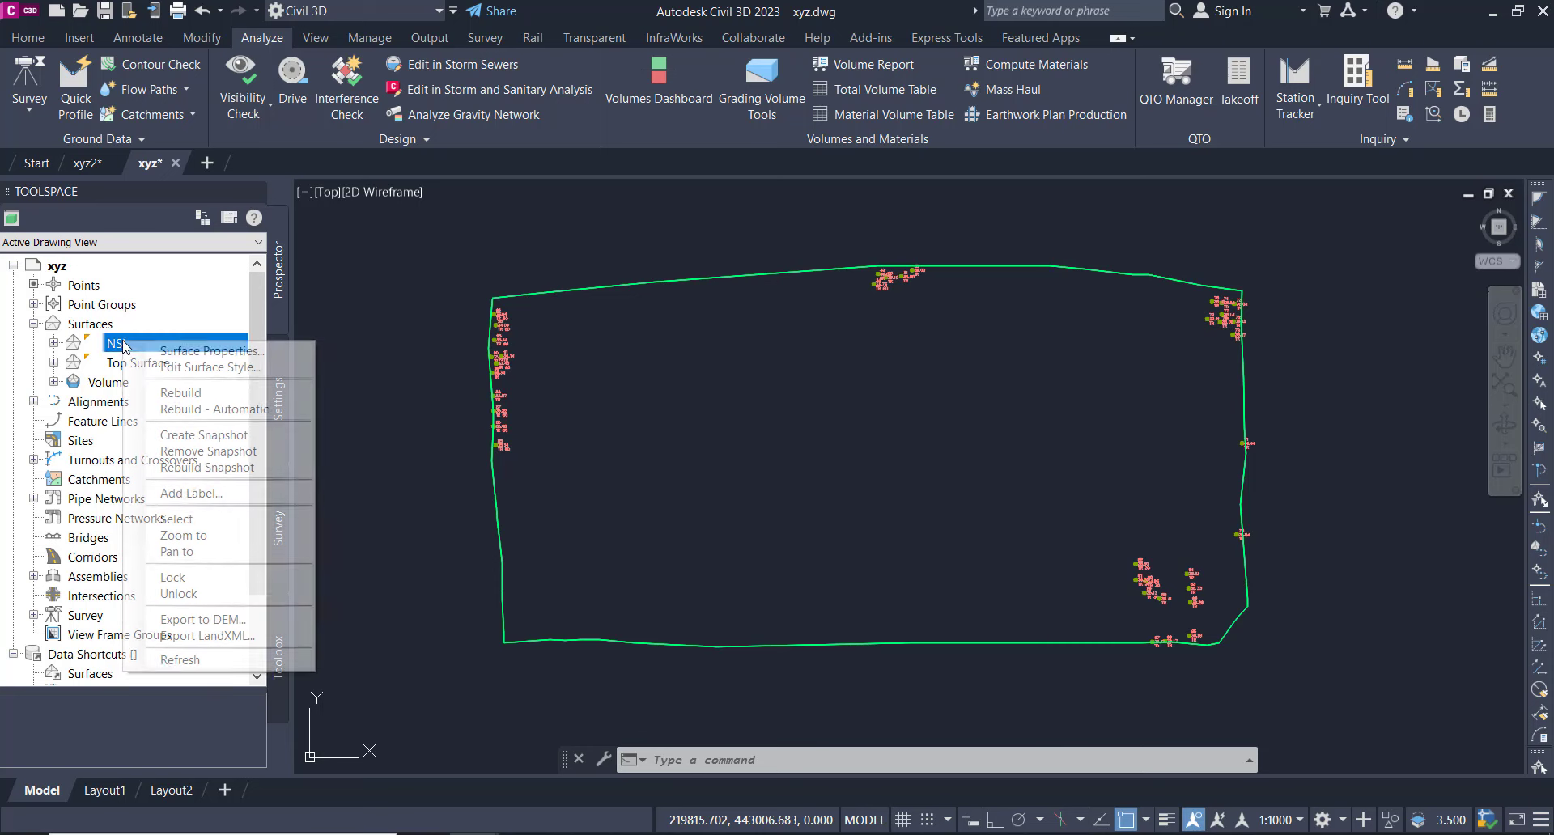
pyautogui.click(162, 351)
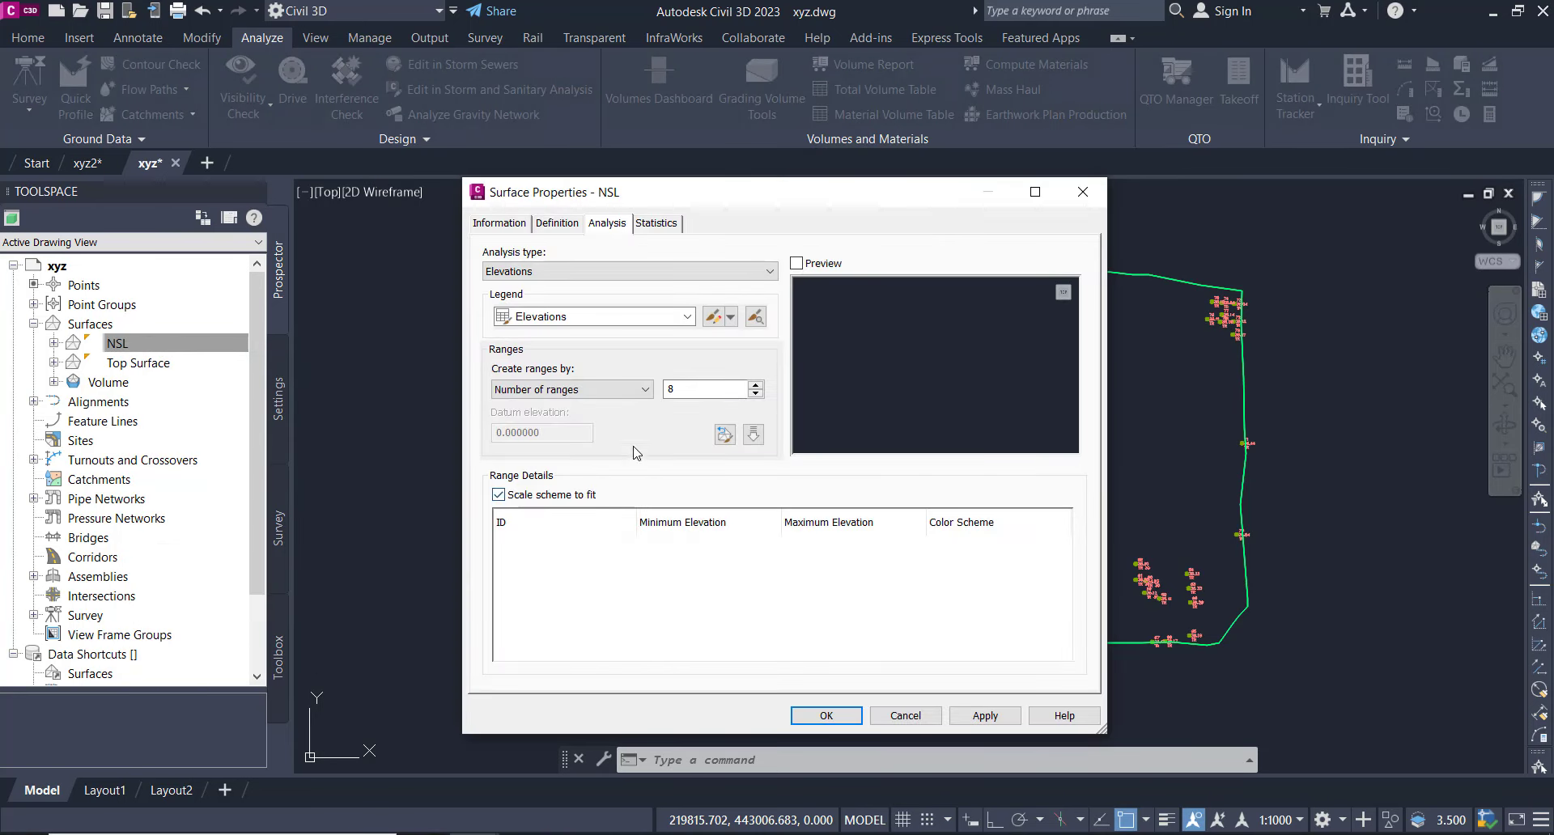
pyautogui.click(510, 225)
pyautogui.click(687, 426)
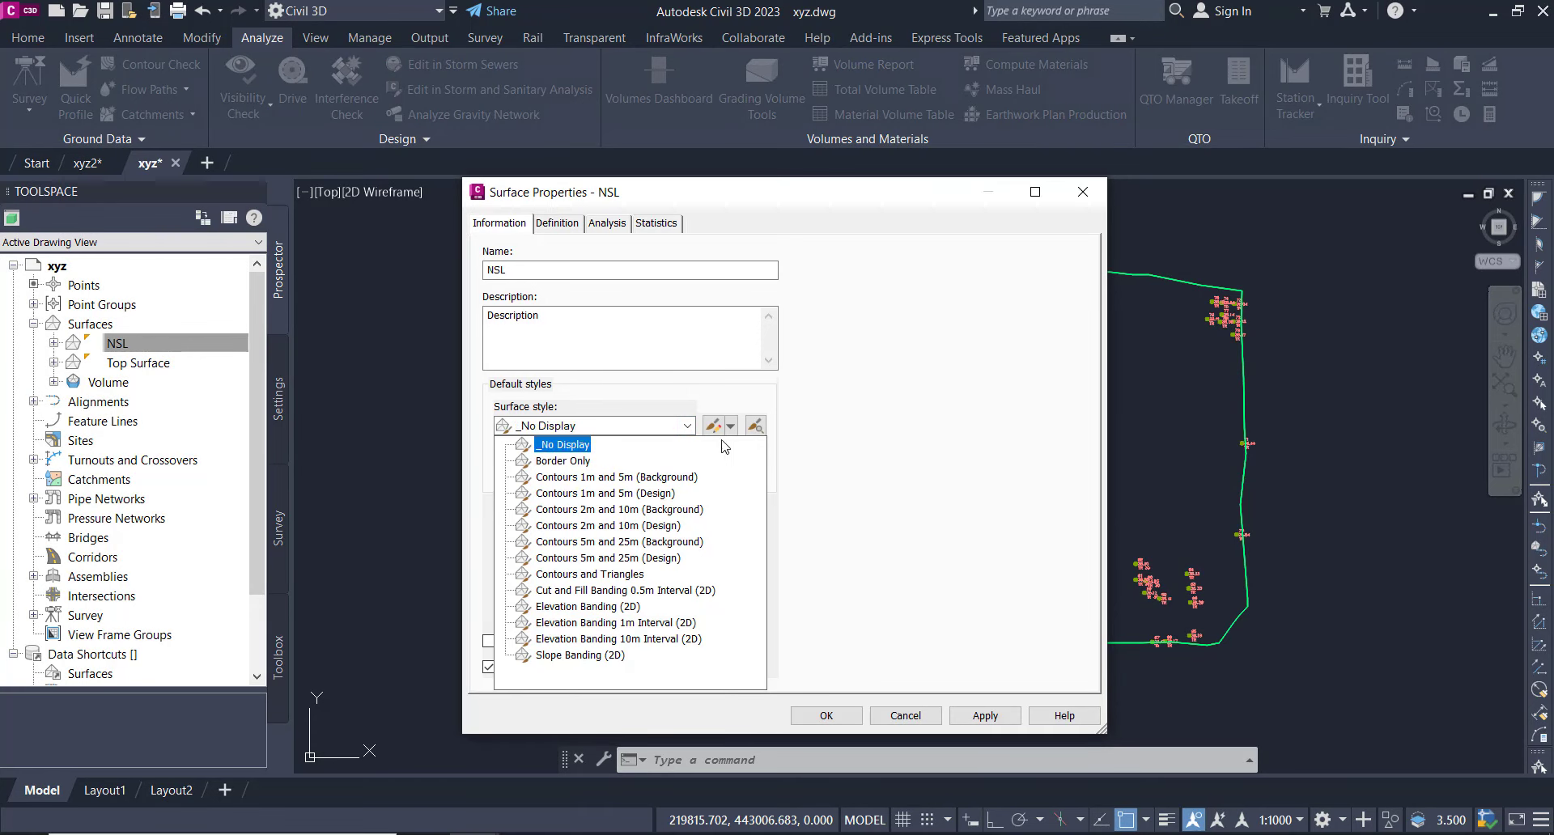
pyautogui.click(905, 716)
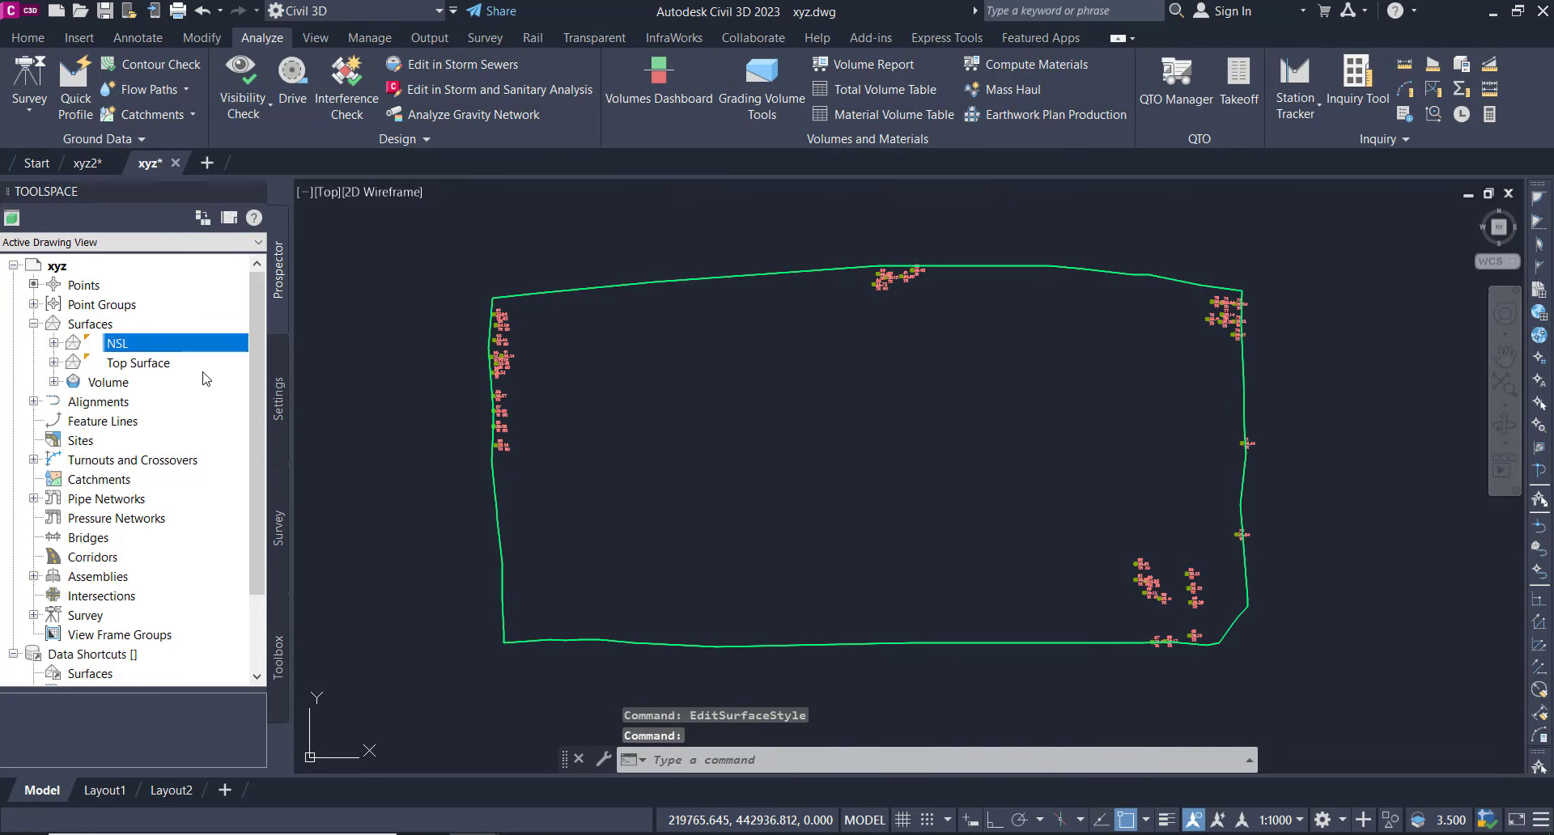
# Apply the Elevation Banding (2D) style to the Volume surface in its Surface Properties
pyautogui.rightClick(106, 382)
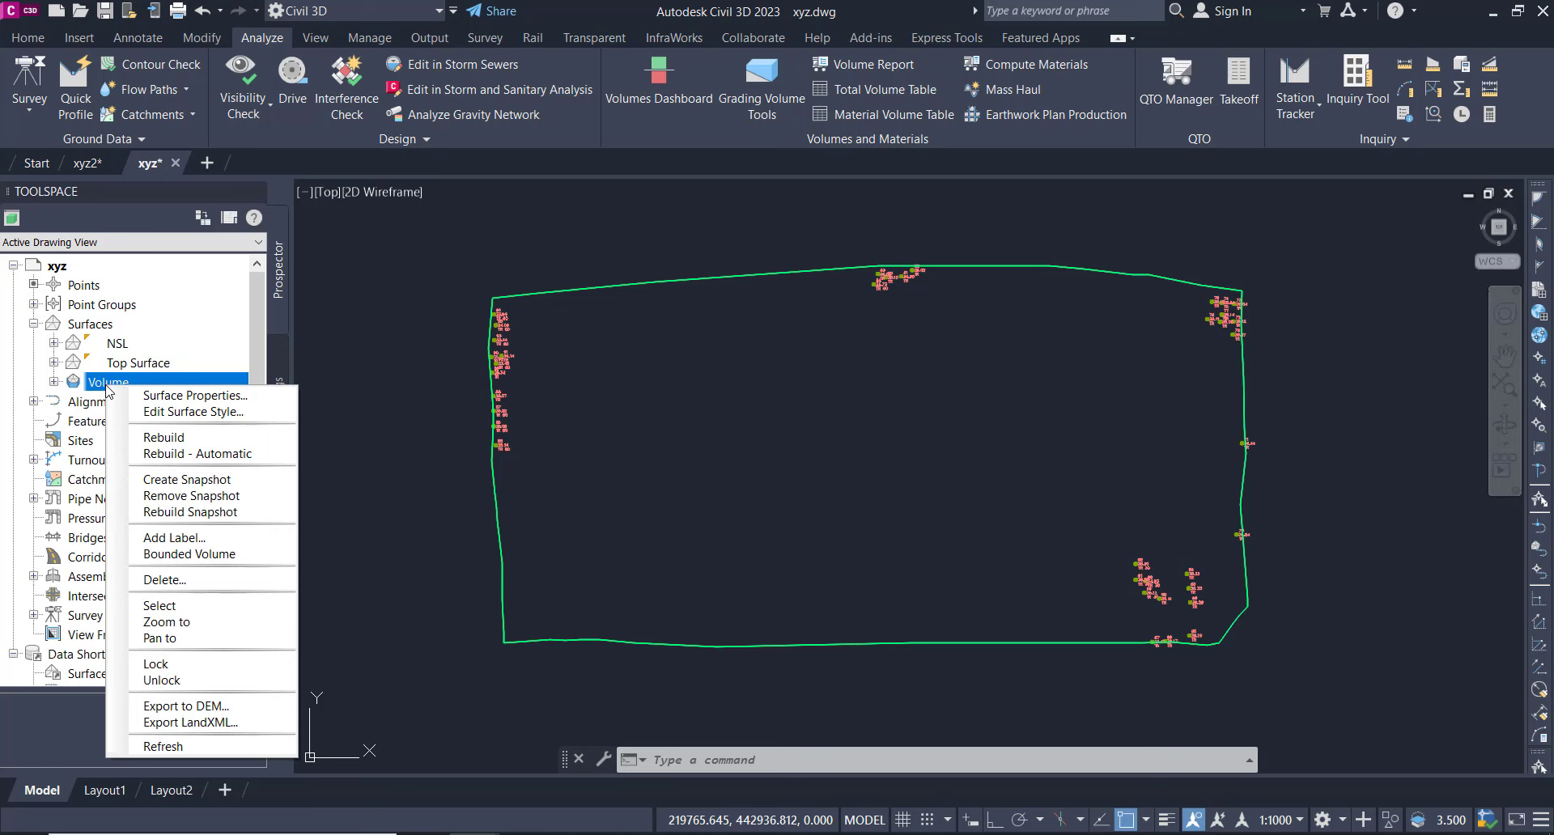
pyautogui.click(180, 396)
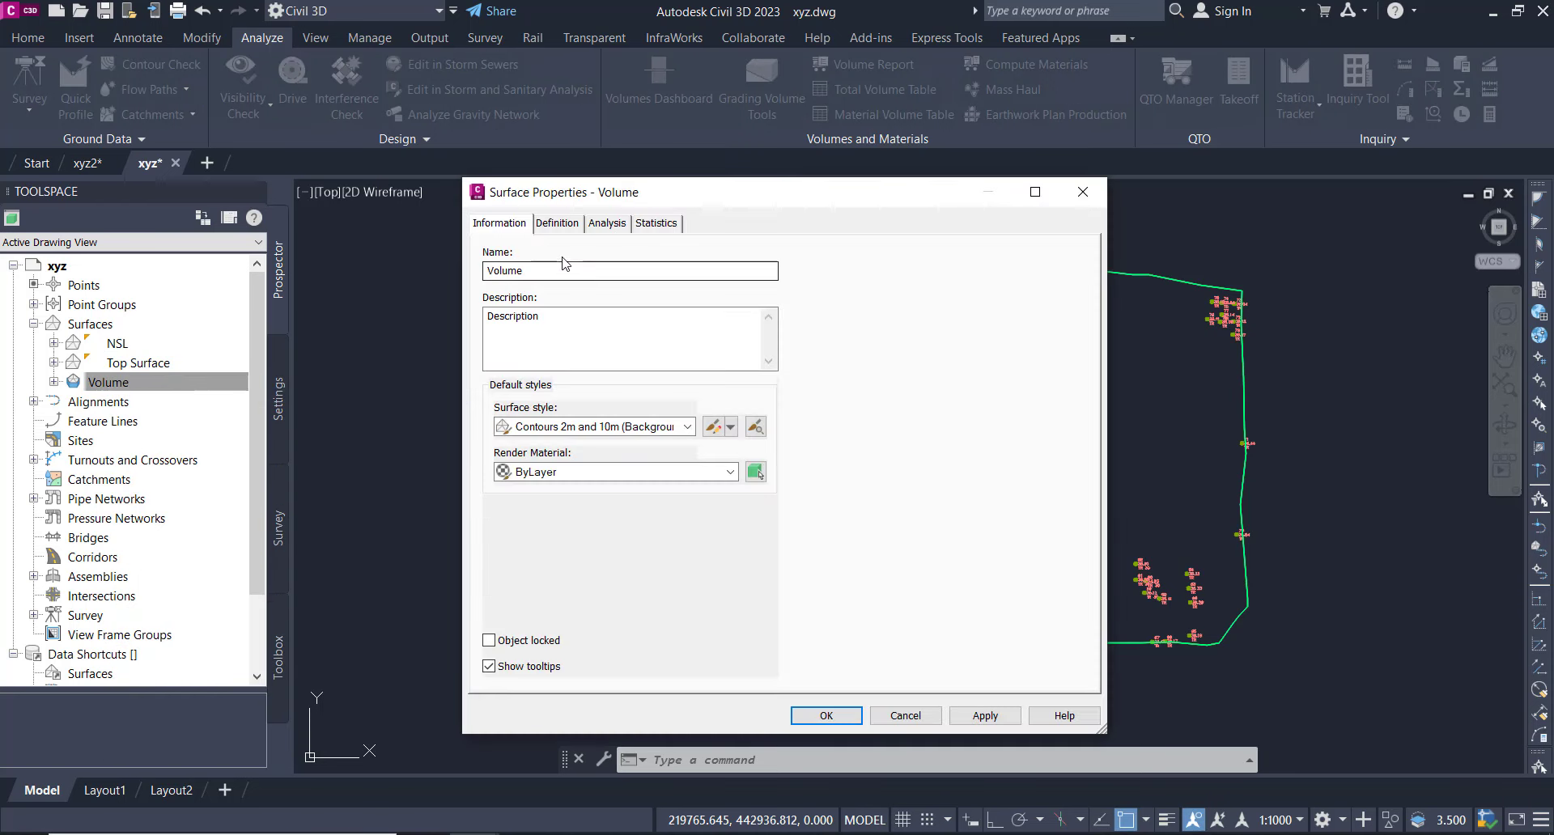
pyautogui.click(687, 427)
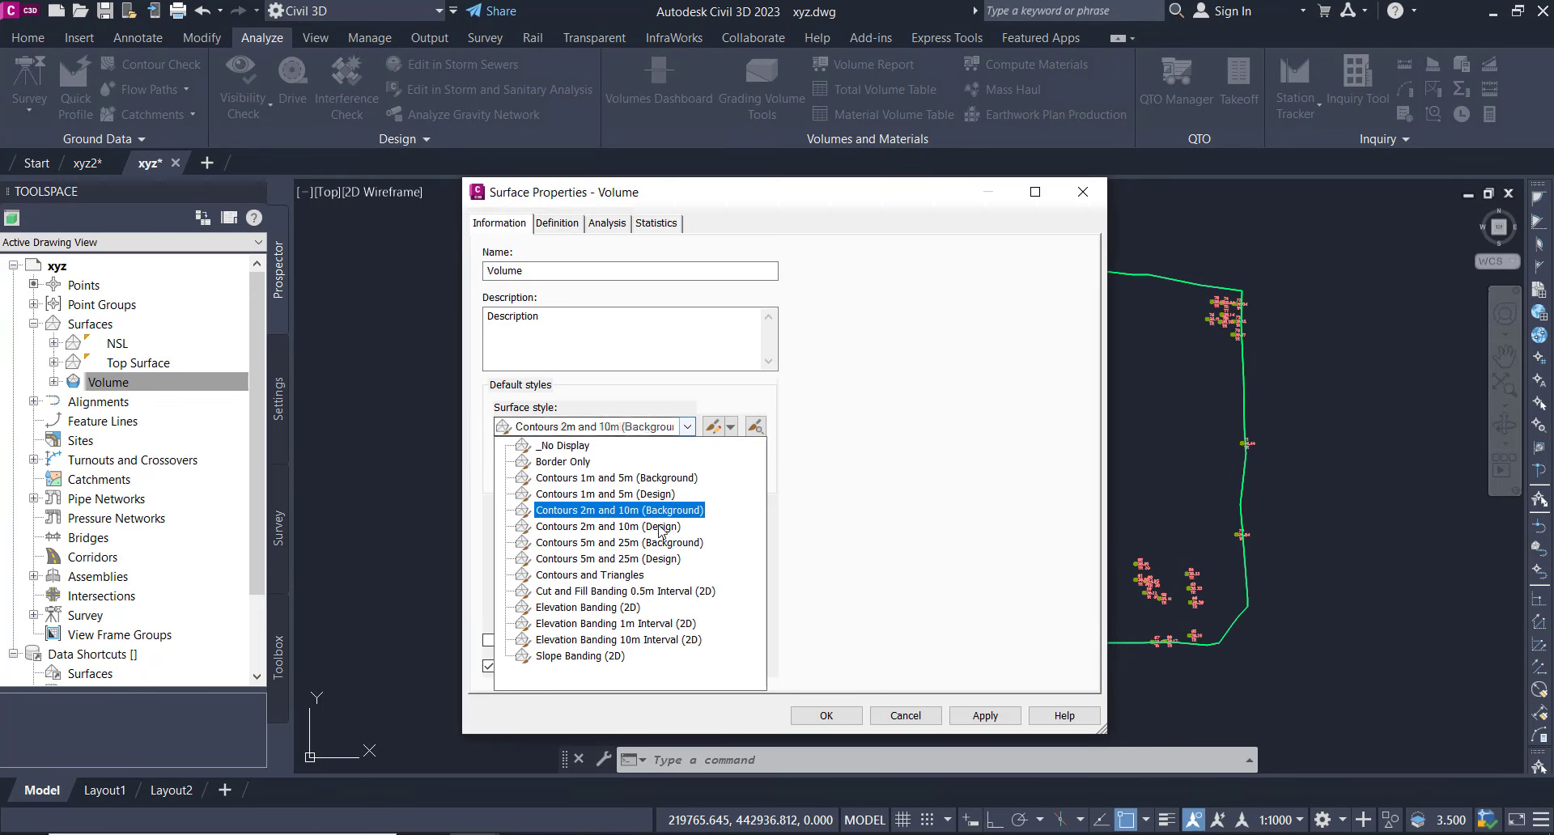
pyautogui.click(593, 608)
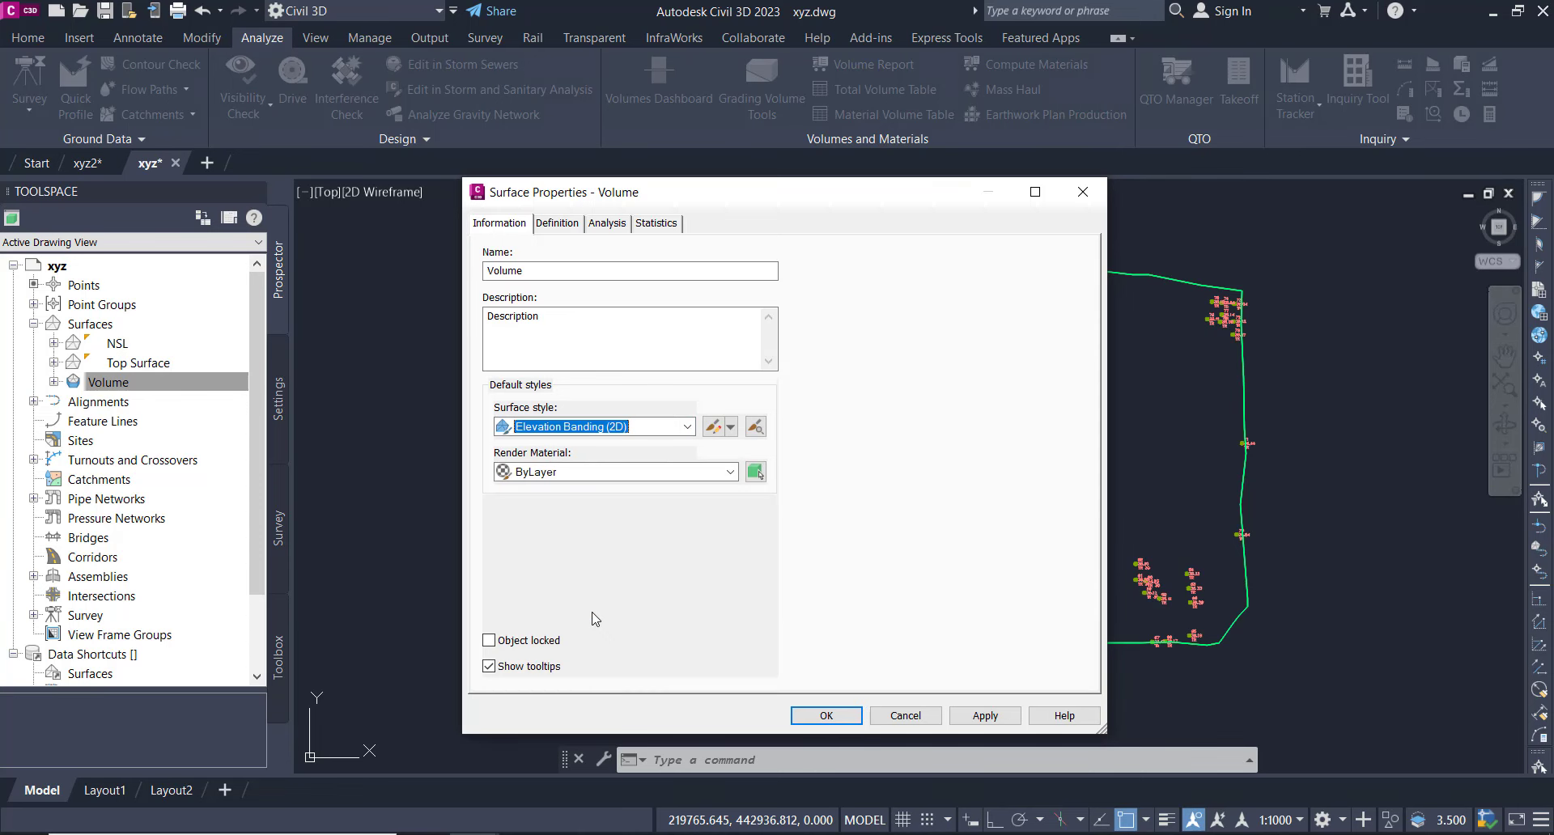
pyautogui.click(996, 723)
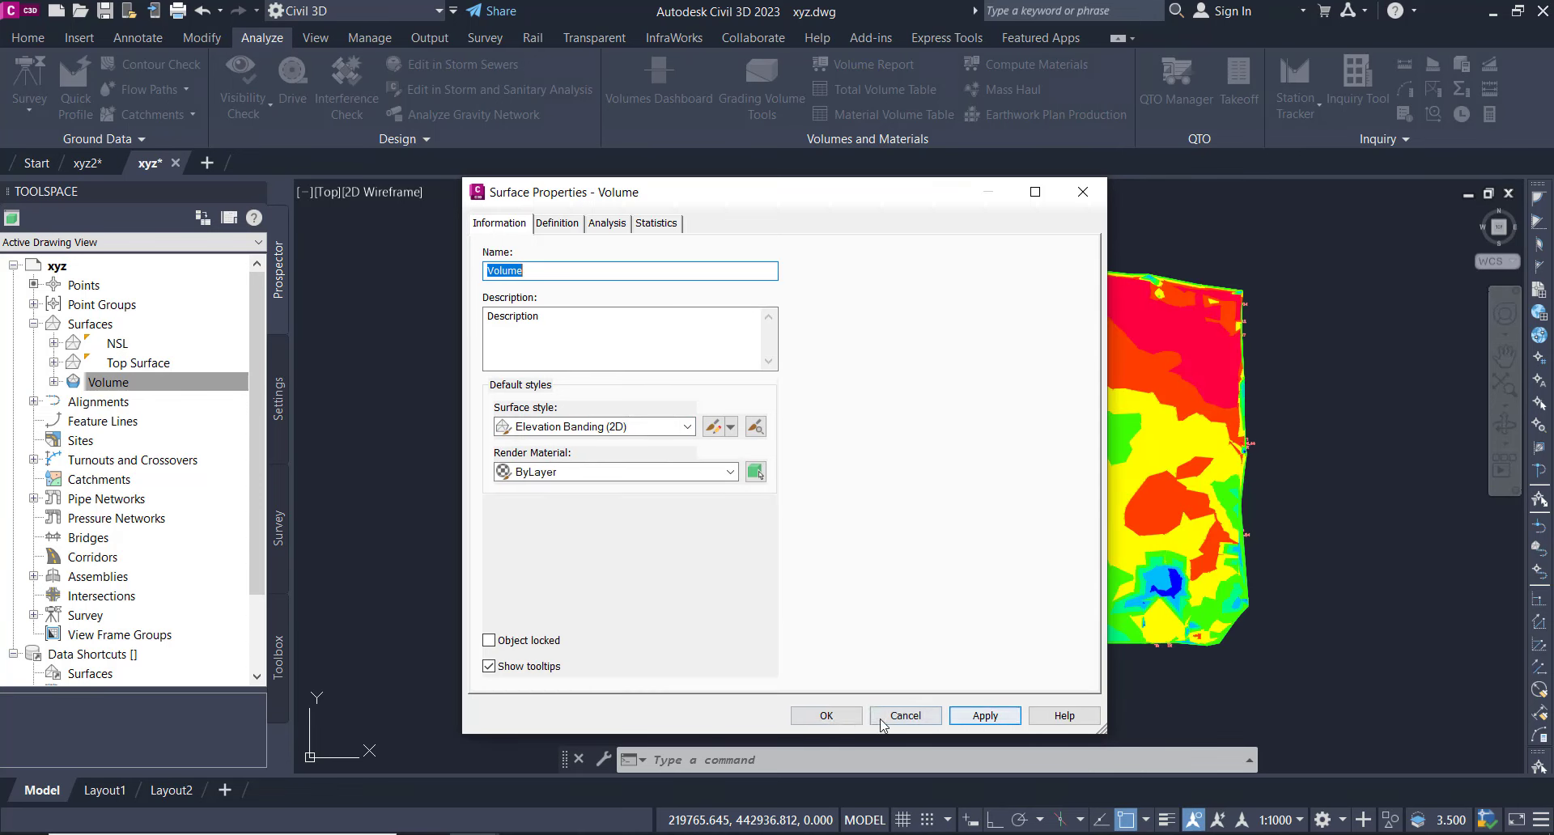
pyautogui.click(825, 716)
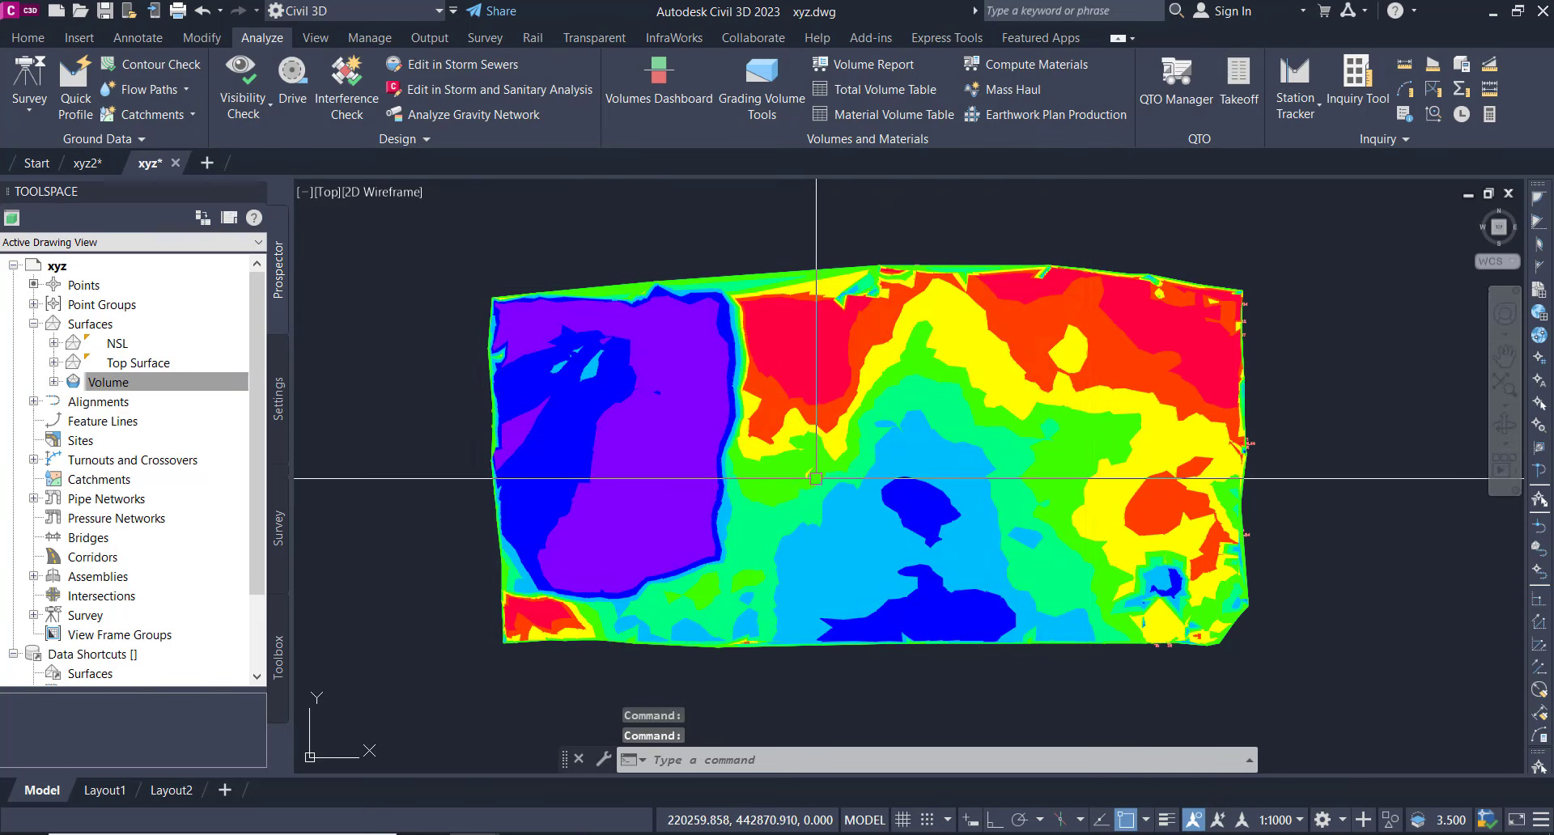
pyautogui.moveTo(940, 419); pyautogui.dragTo(889, 421, button='middle')
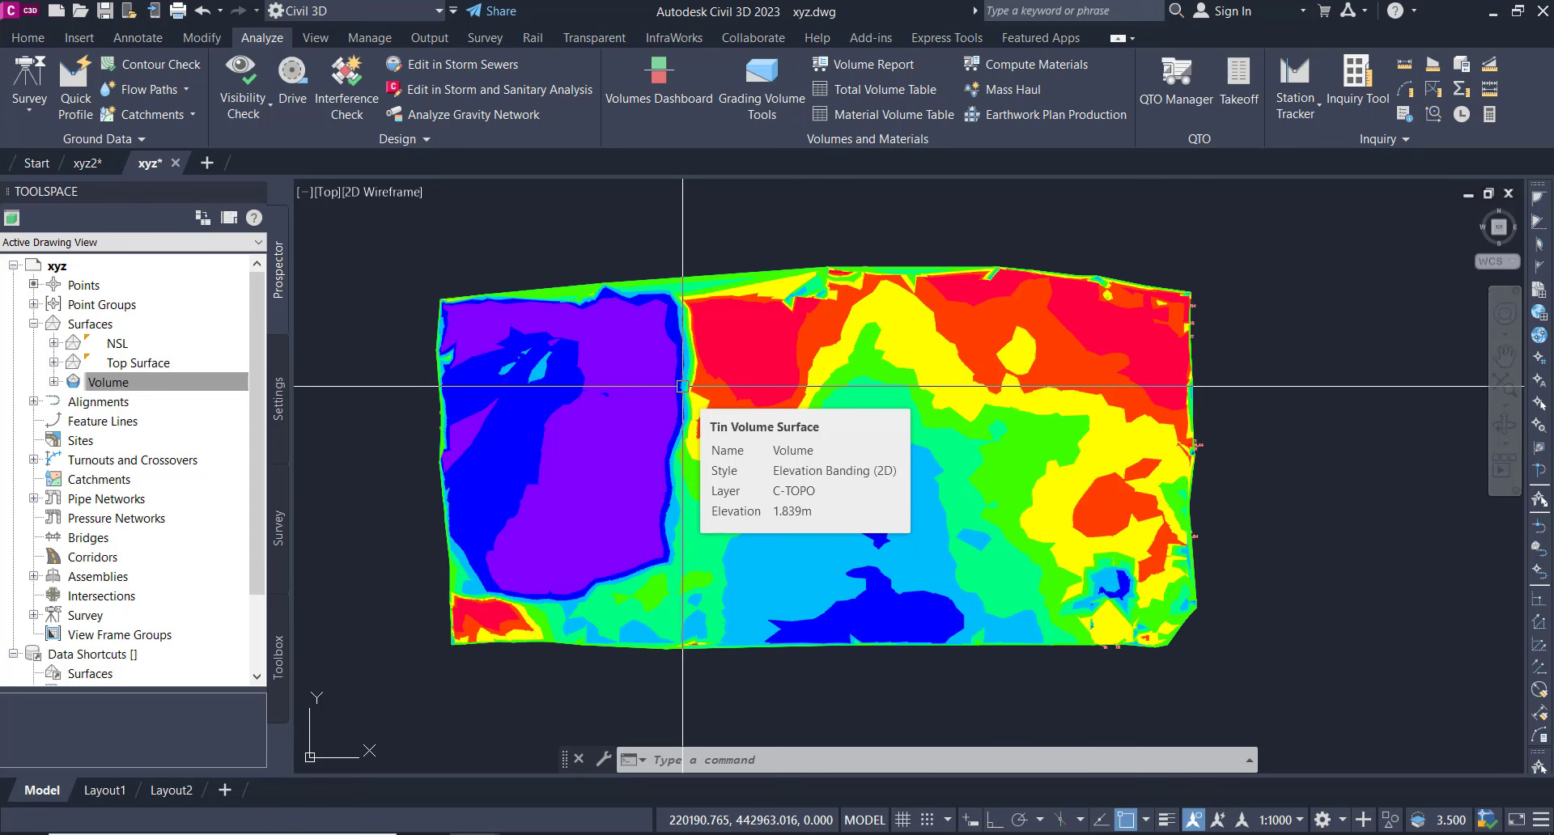
pyautogui.click(119, 382)
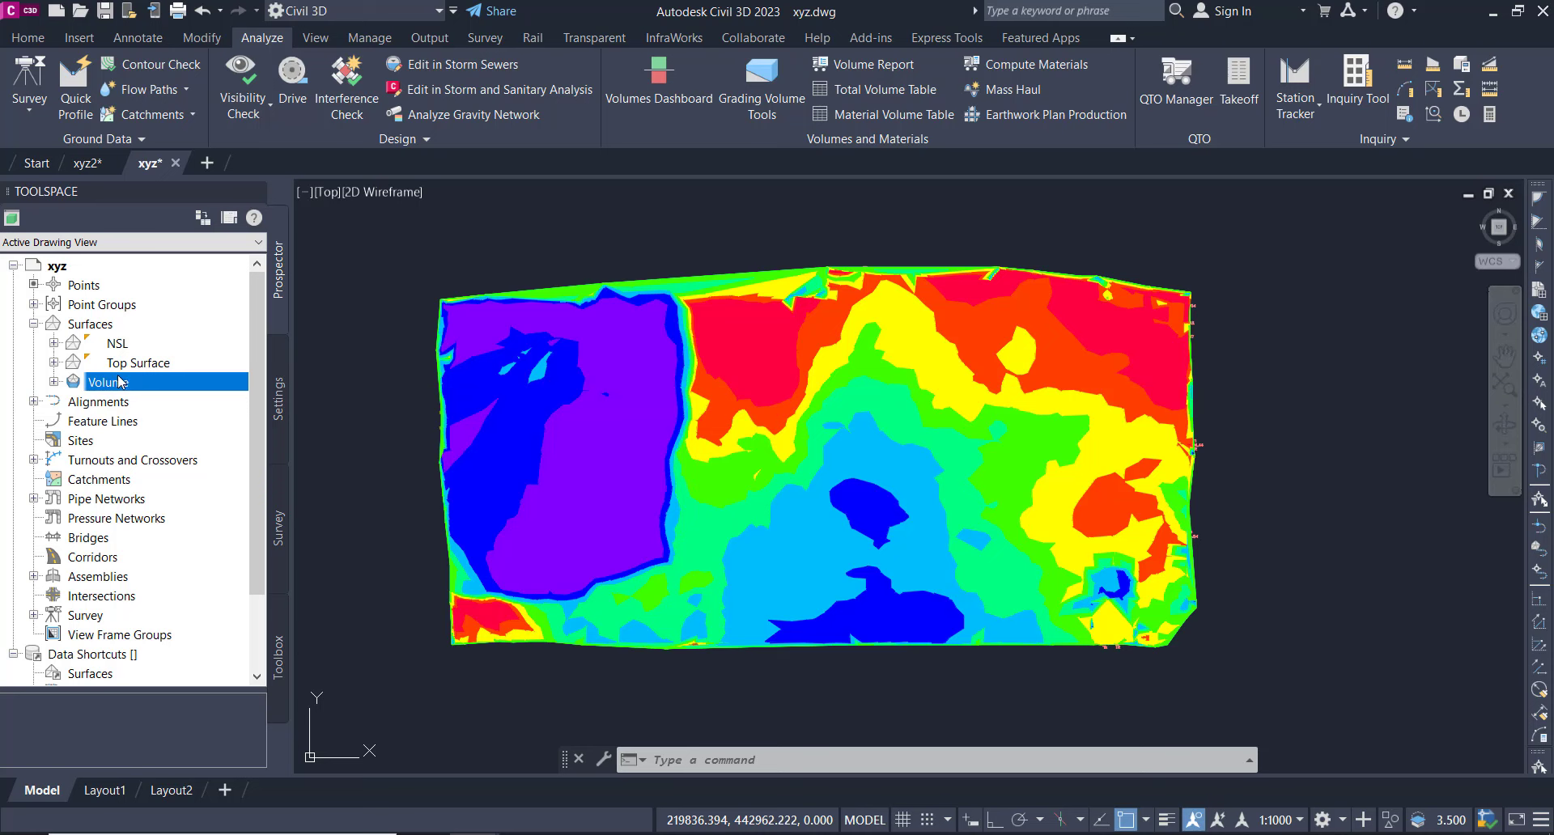
# Run the Volume surface's Elevations analysis with 12 ranges using the Elevations legend
pyautogui.rightClick(118, 382)
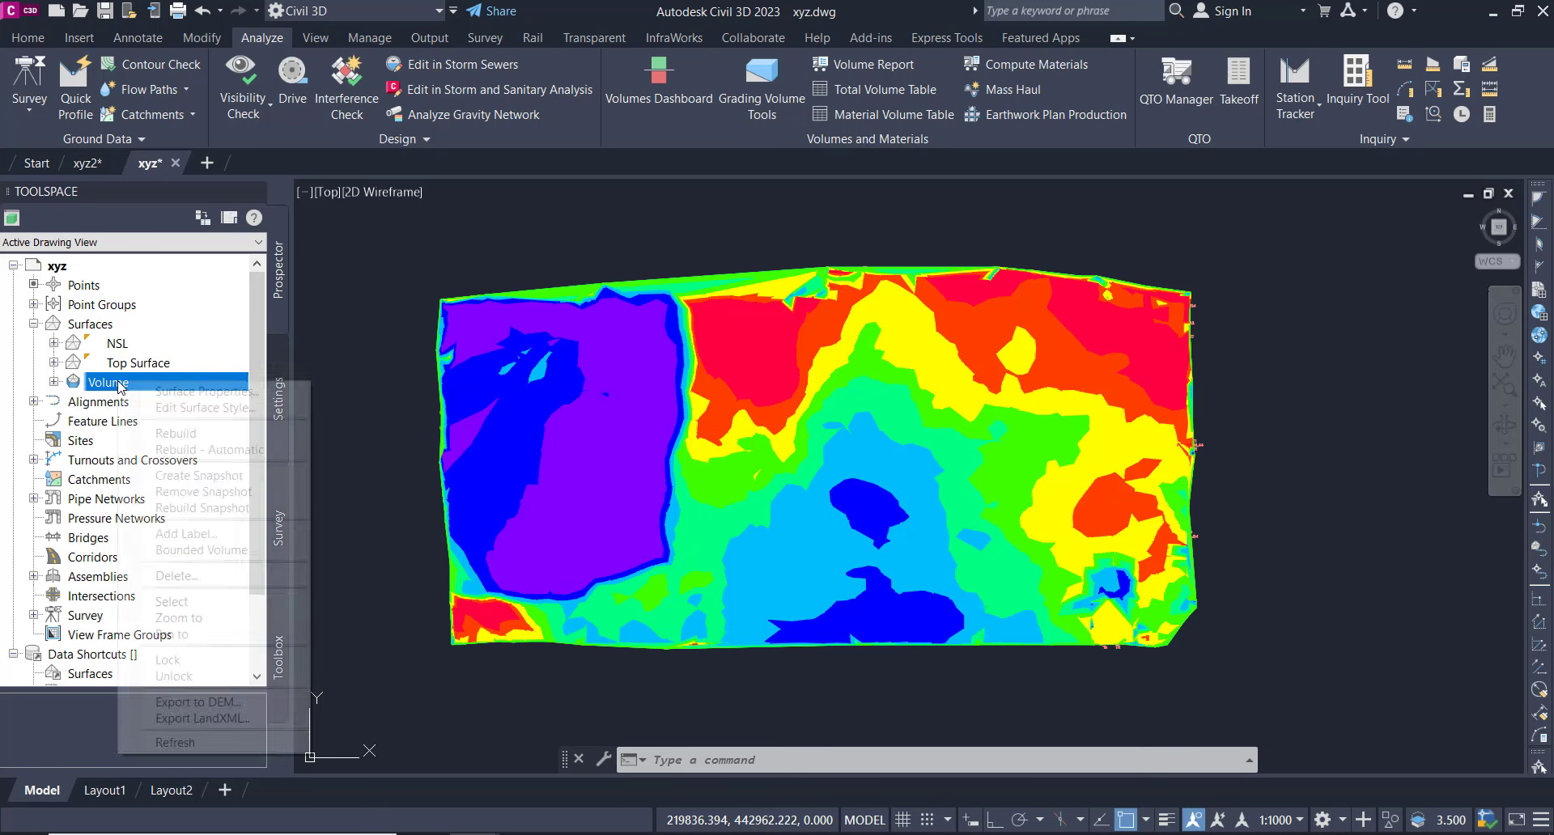
pyautogui.click(179, 393)
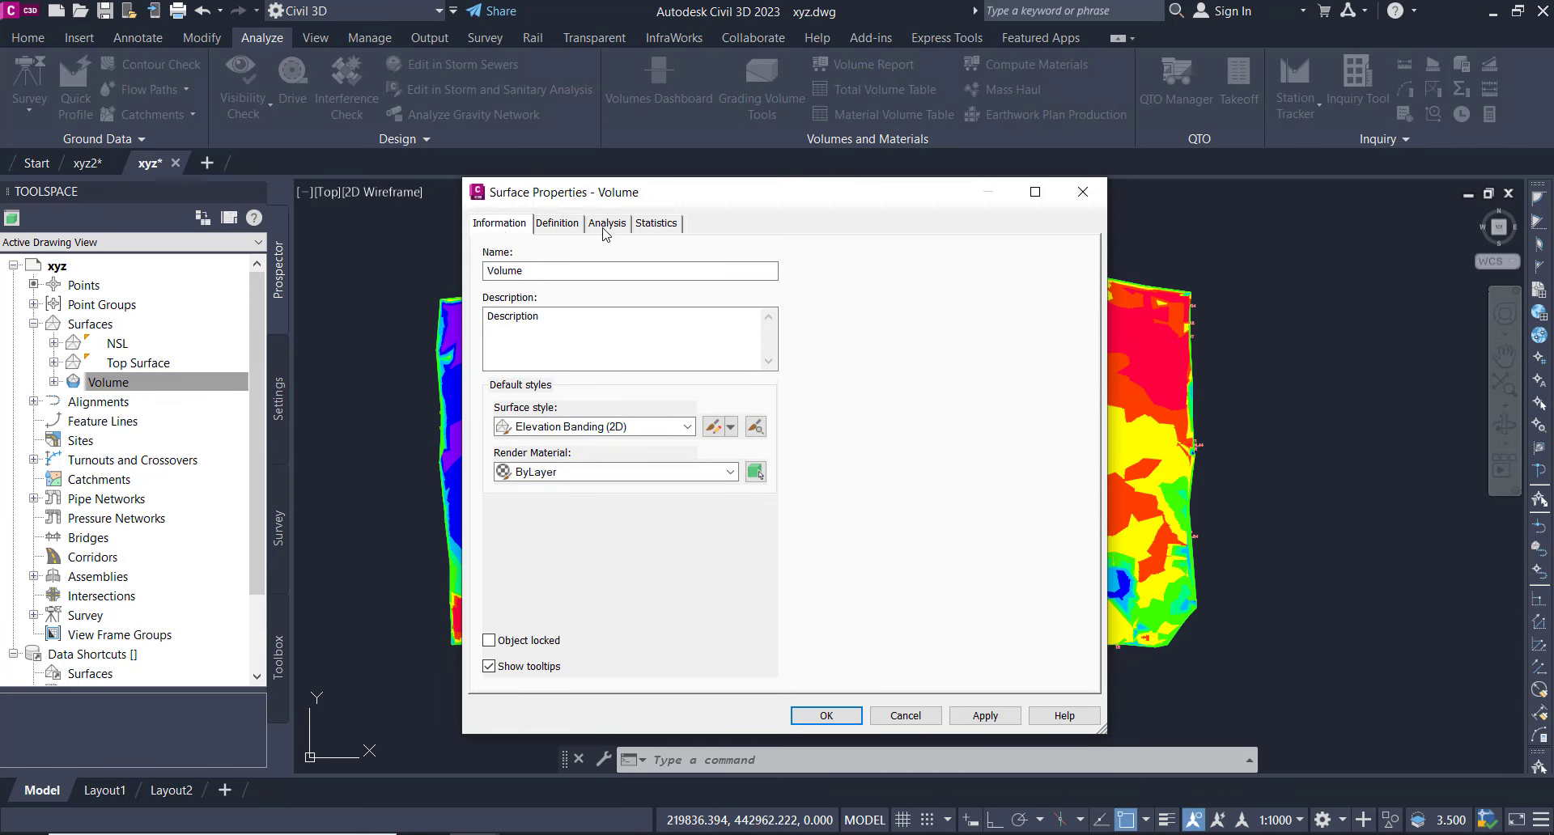
pyautogui.click(607, 229)
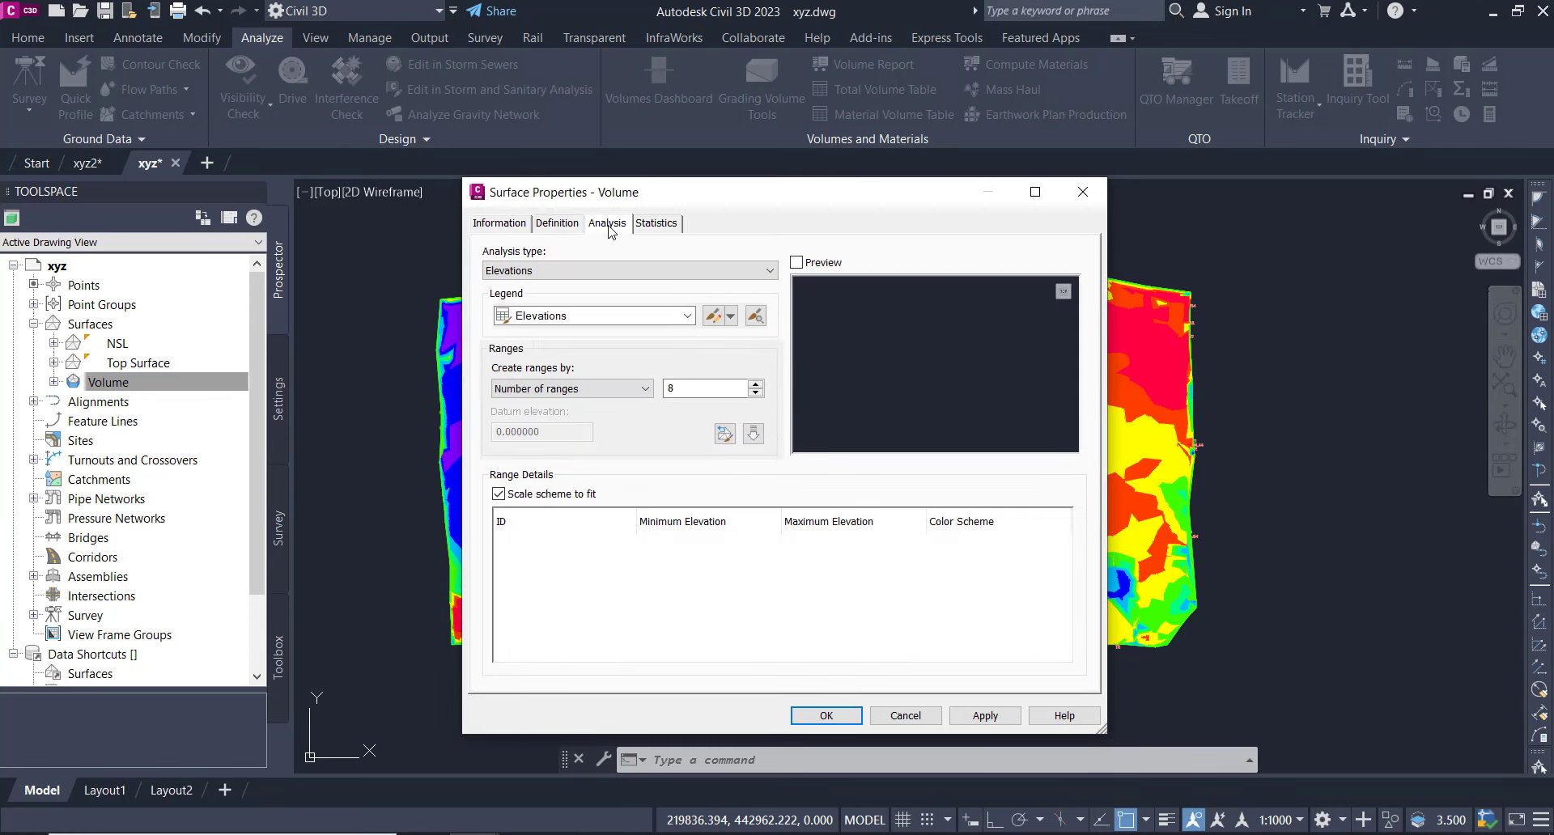
pyautogui.moveTo(652, 195); pyautogui.dragTo(555, 172)
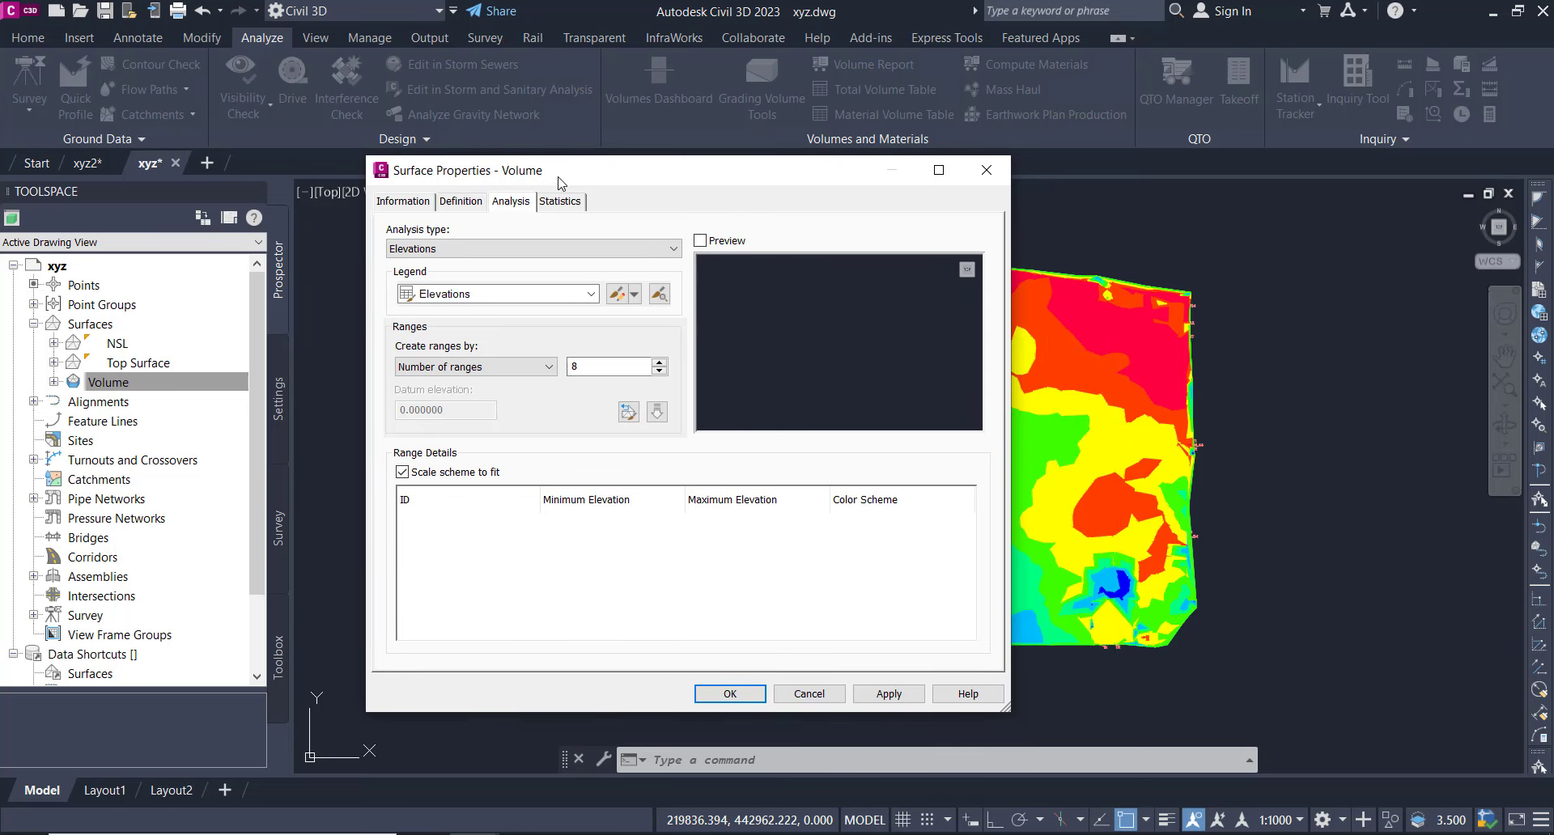
pyautogui.click(591, 295)
pyautogui.click(567, 313)
pyautogui.click(579, 367)
pyautogui.write('12')
pyautogui.click(657, 413)
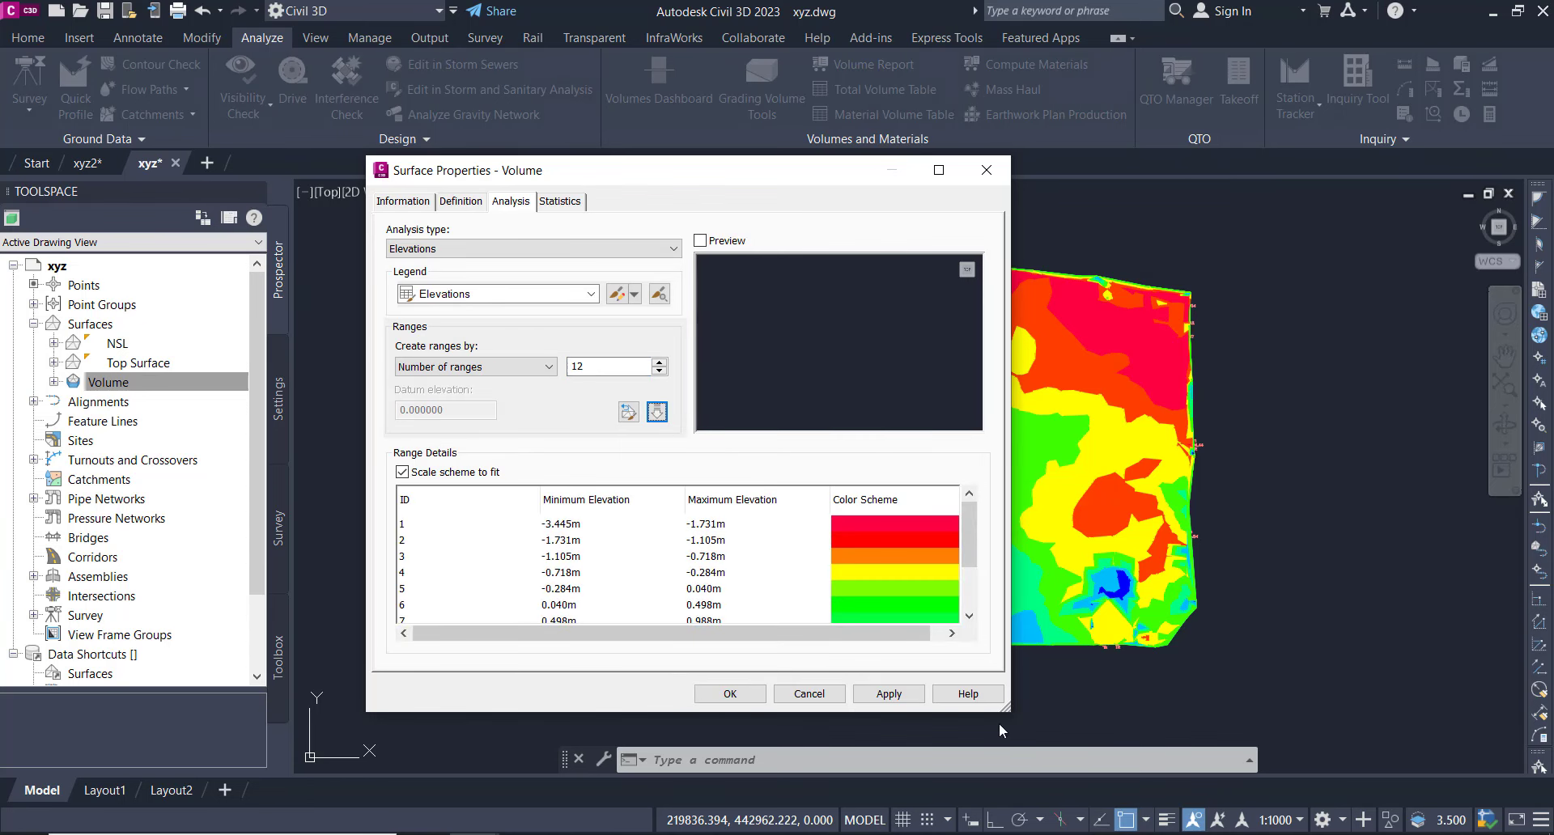
# Recolour ranges 1–3 as maroon, dark red (12) and brown-orange
pyautogui.moveTo(1003, 709); pyautogui.dragTo(1085, 781)
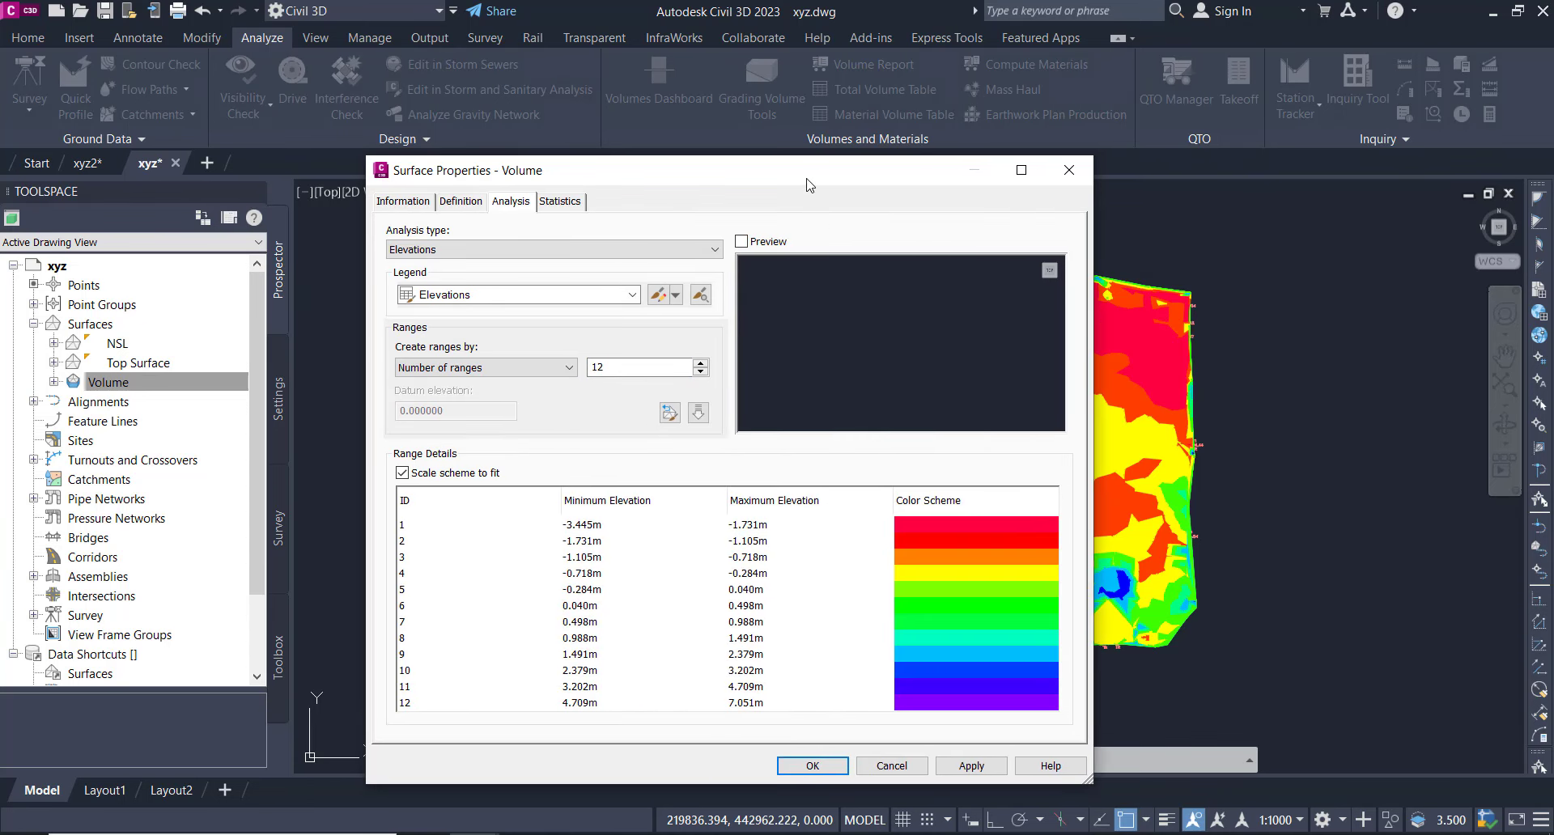
pyautogui.moveTo(804, 177); pyautogui.dragTo(776, 75)
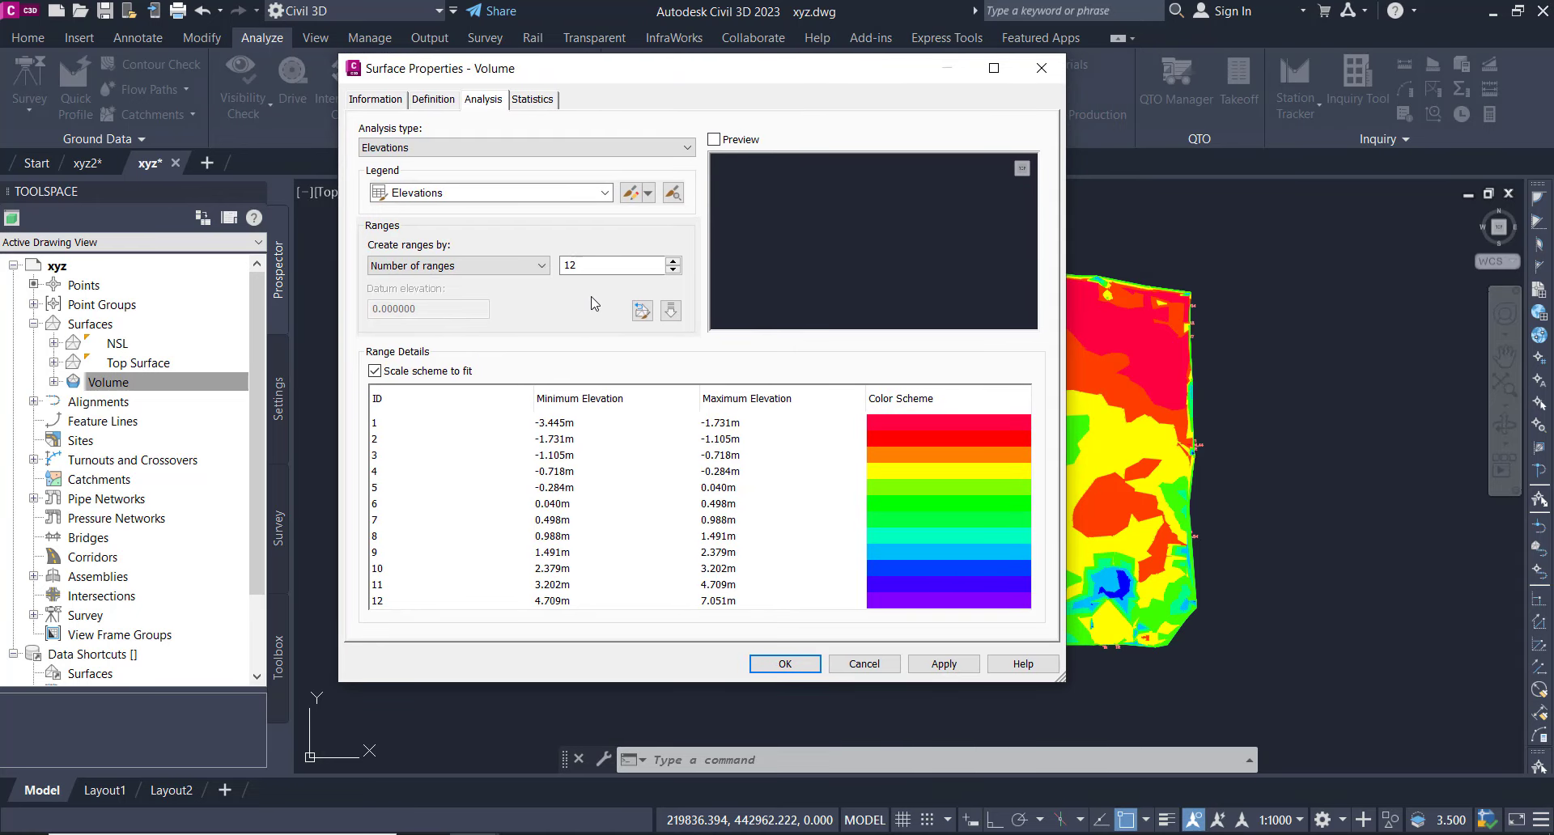
pyautogui.click(587, 263)
pyautogui.doubleClick(964, 422)
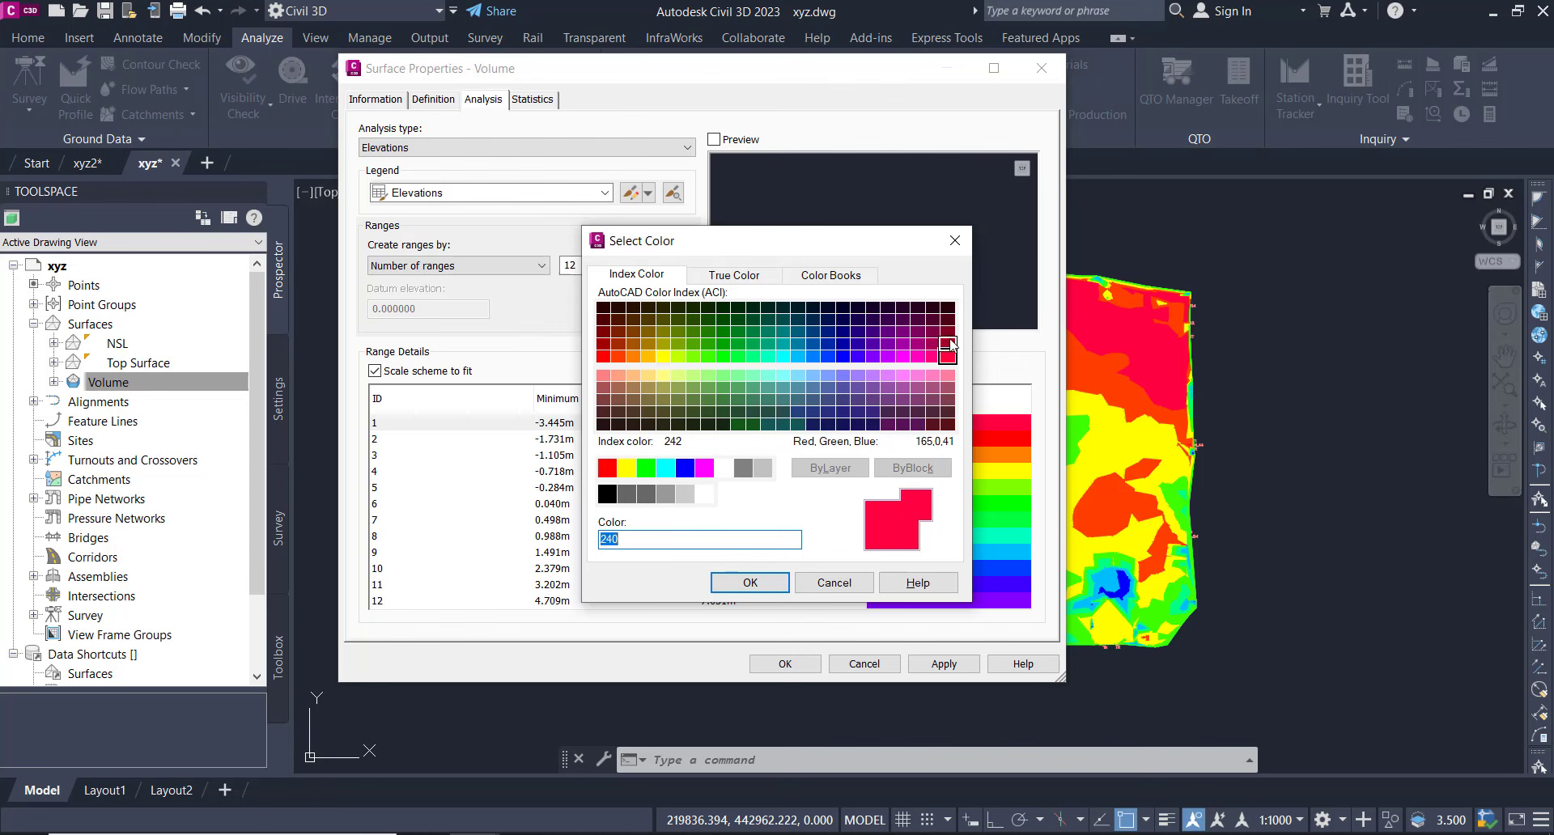
pyautogui.click(947, 331)
pyautogui.click(750, 583)
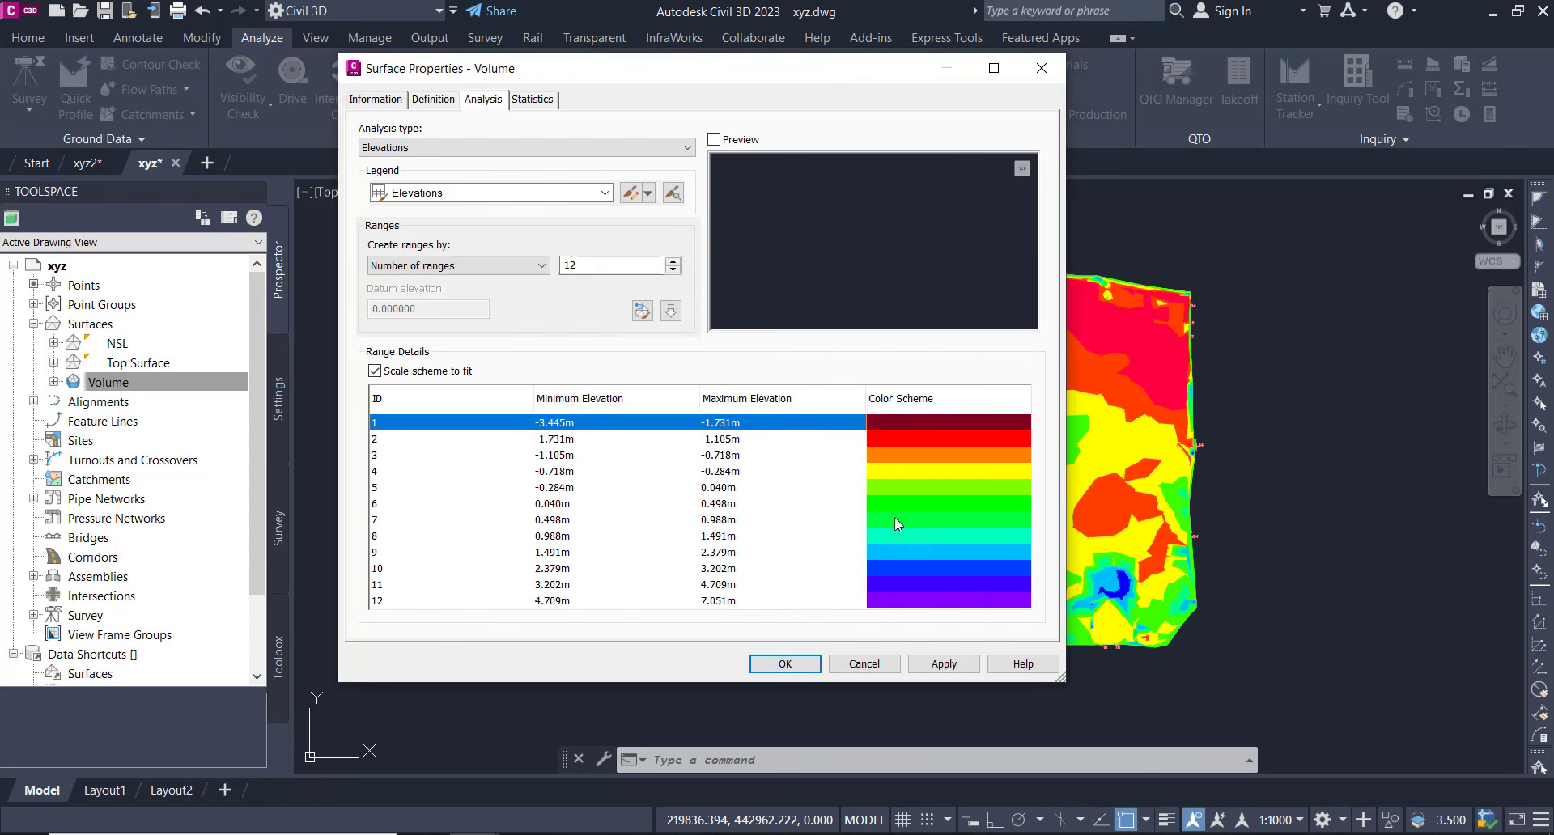
pyautogui.doubleClick(930, 444)
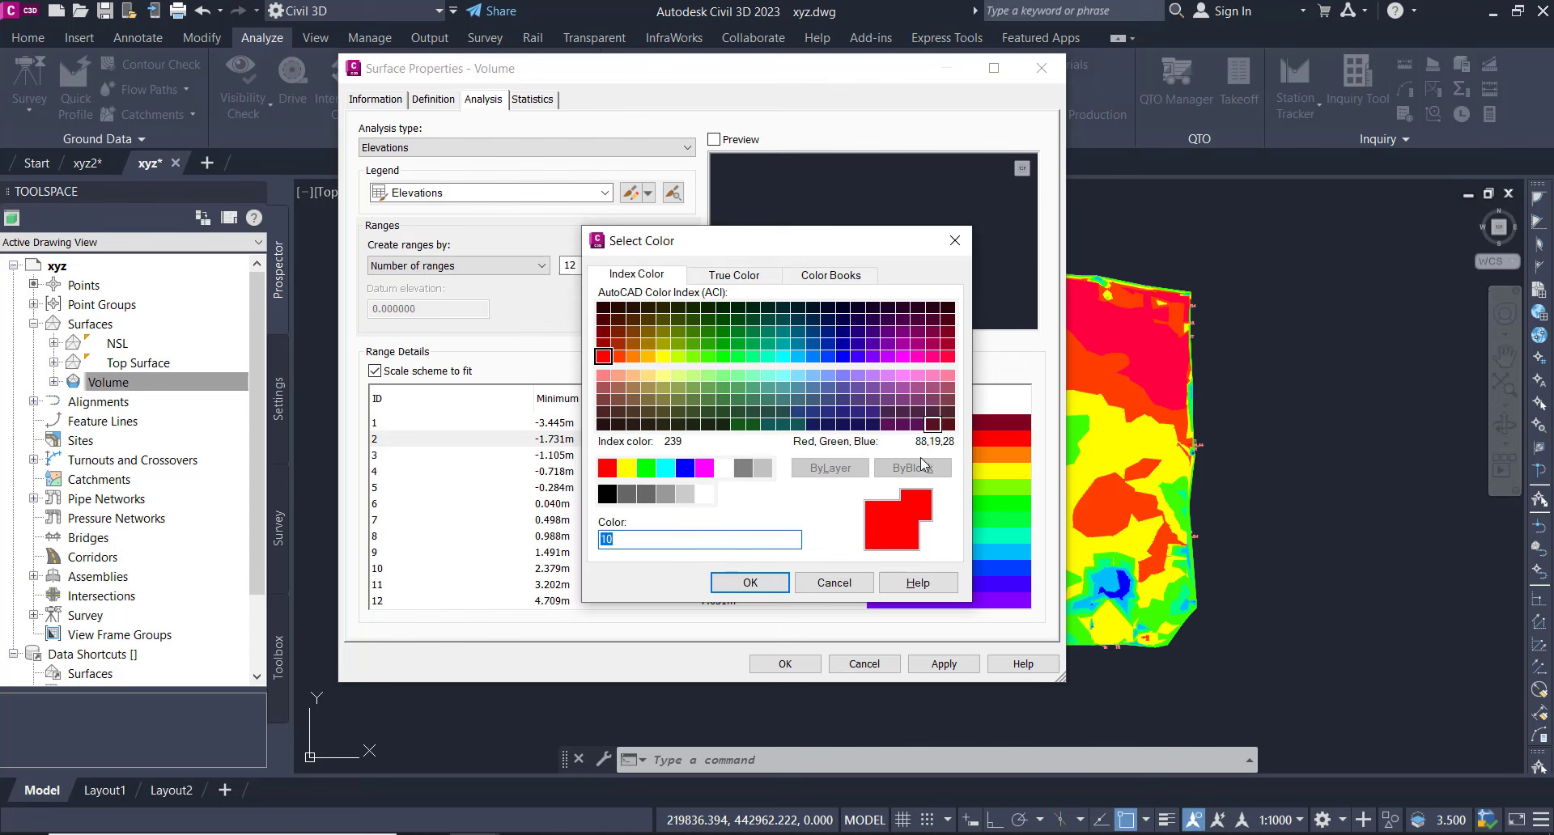
pyautogui.click(603, 343)
pyautogui.click(744, 583)
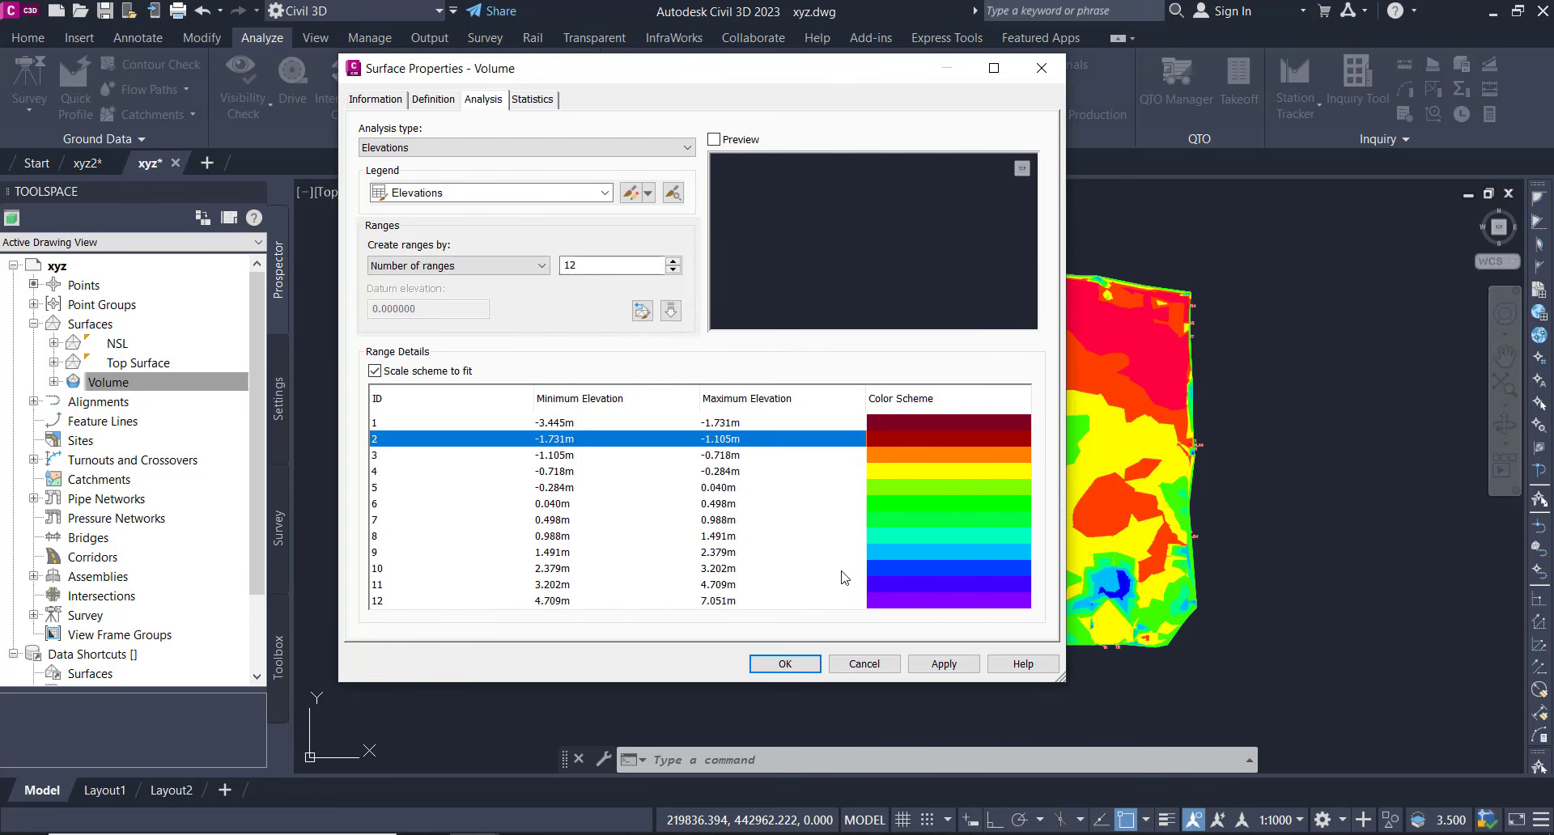
pyautogui.doubleClick(948, 455)
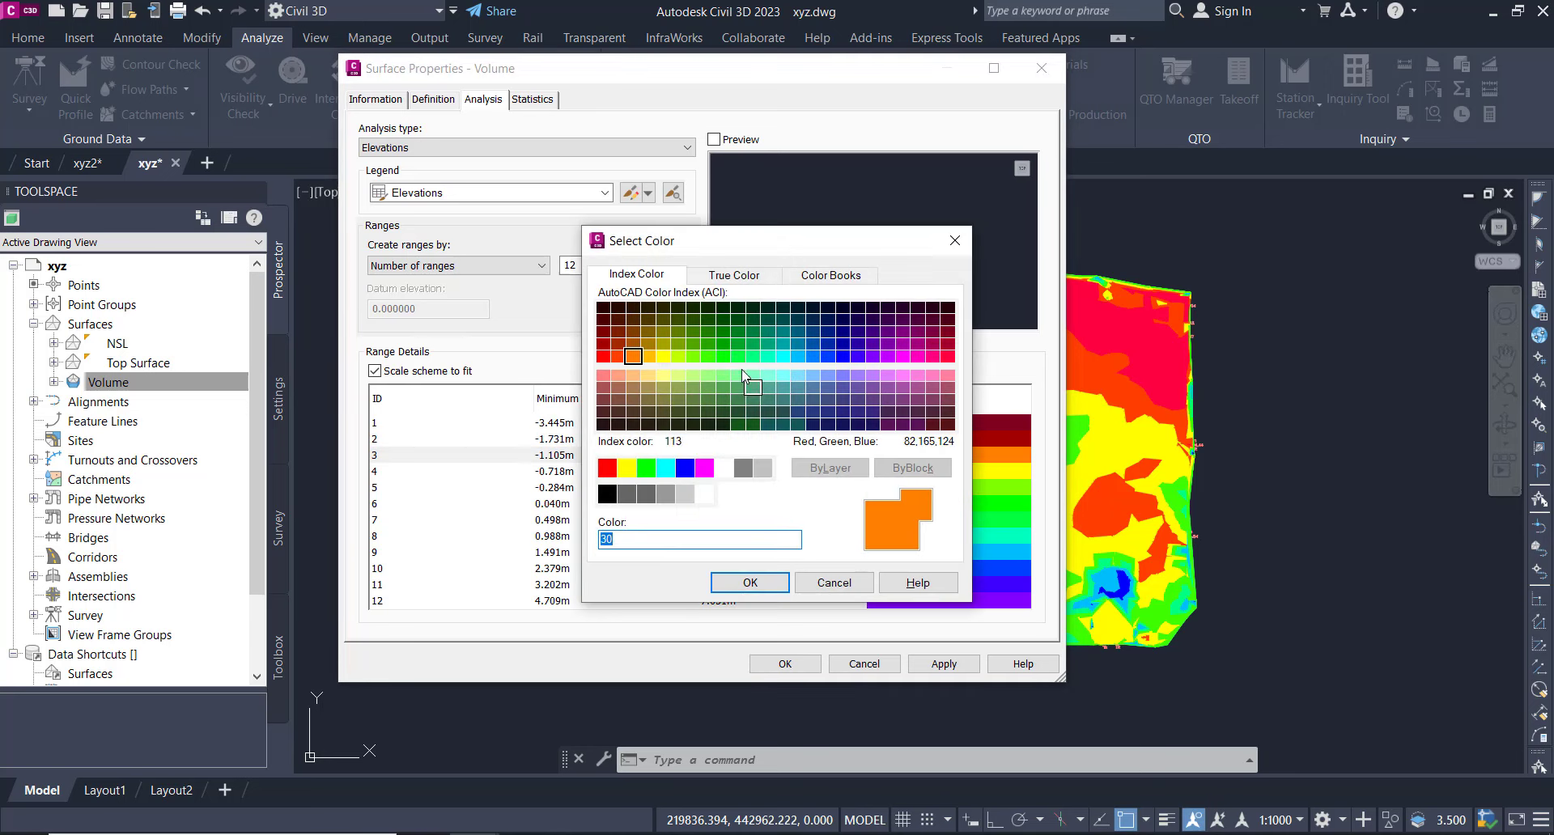
pyautogui.click(647, 345)
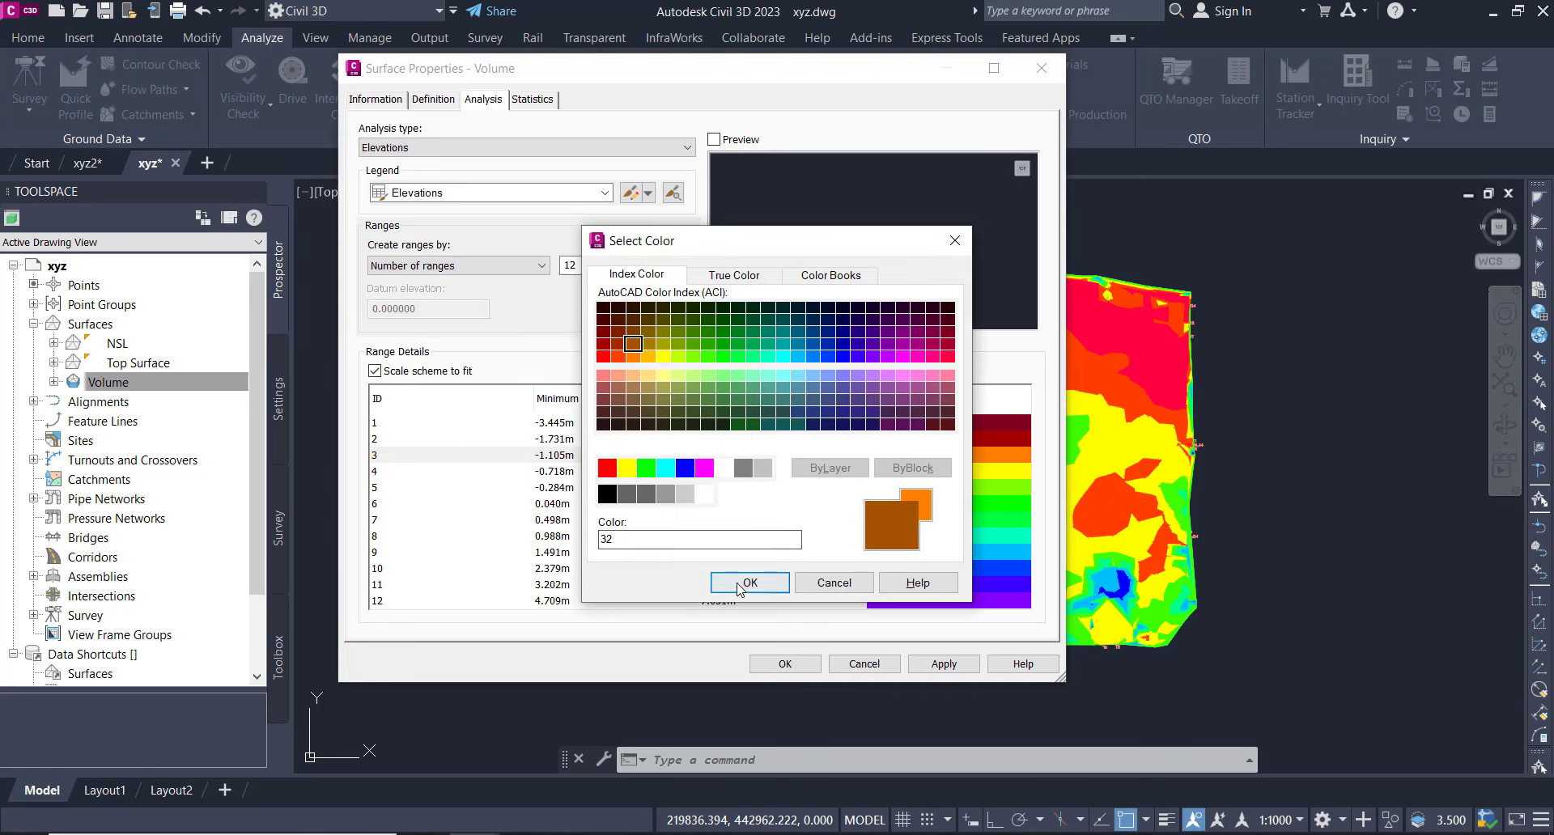
pyautogui.click(748, 582)
# Recolour range 6 green (110), range 8 dark blue (154) and range 10 blue (150)
pyautogui.doubleClick(924, 504)
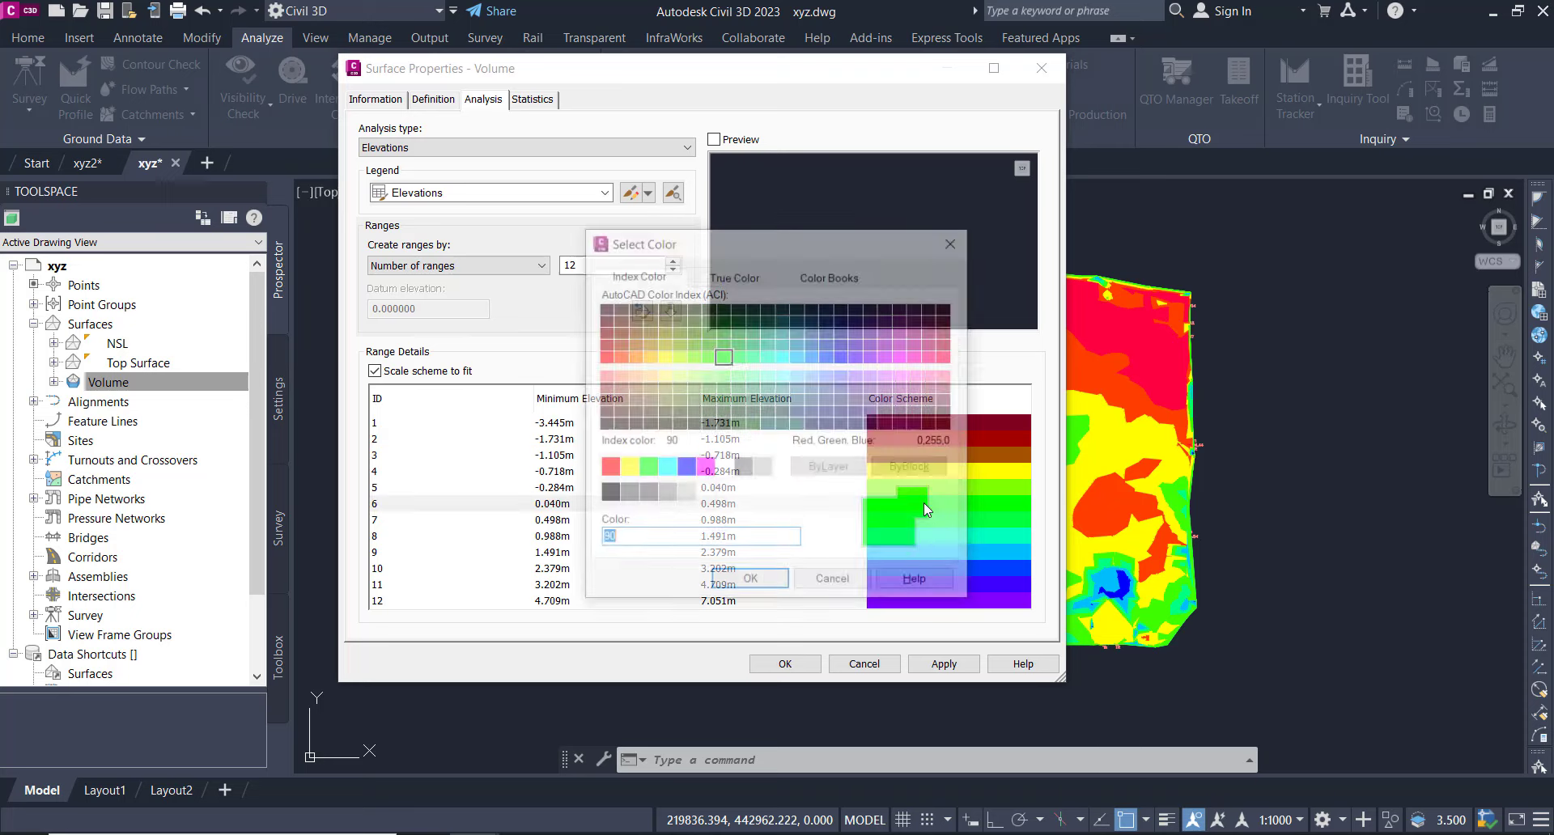
pyautogui.click(760, 361)
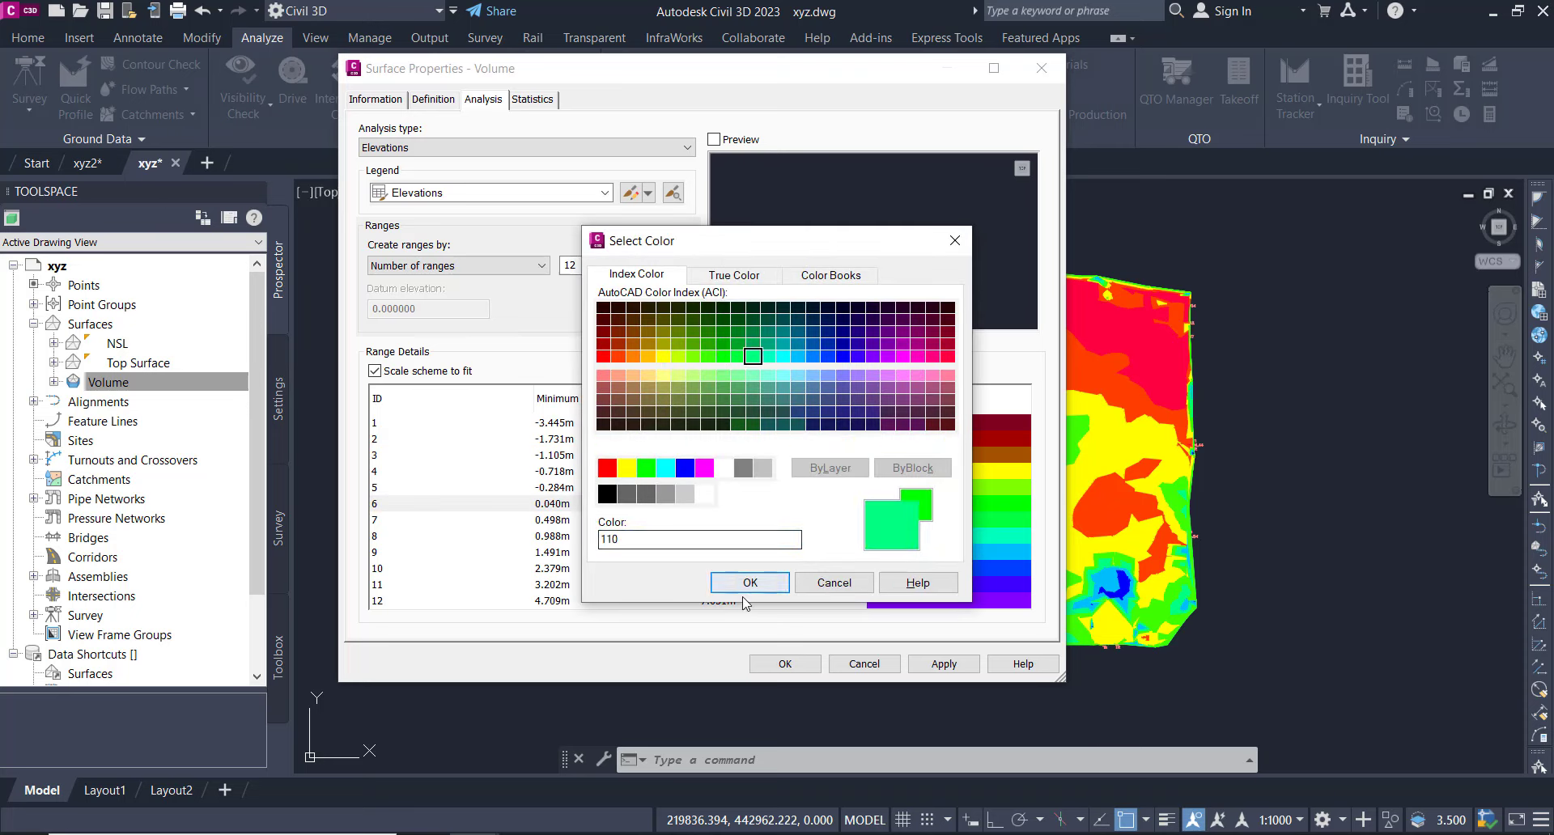
pyautogui.click(750, 583)
pyautogui.doubleClick(964, 536)
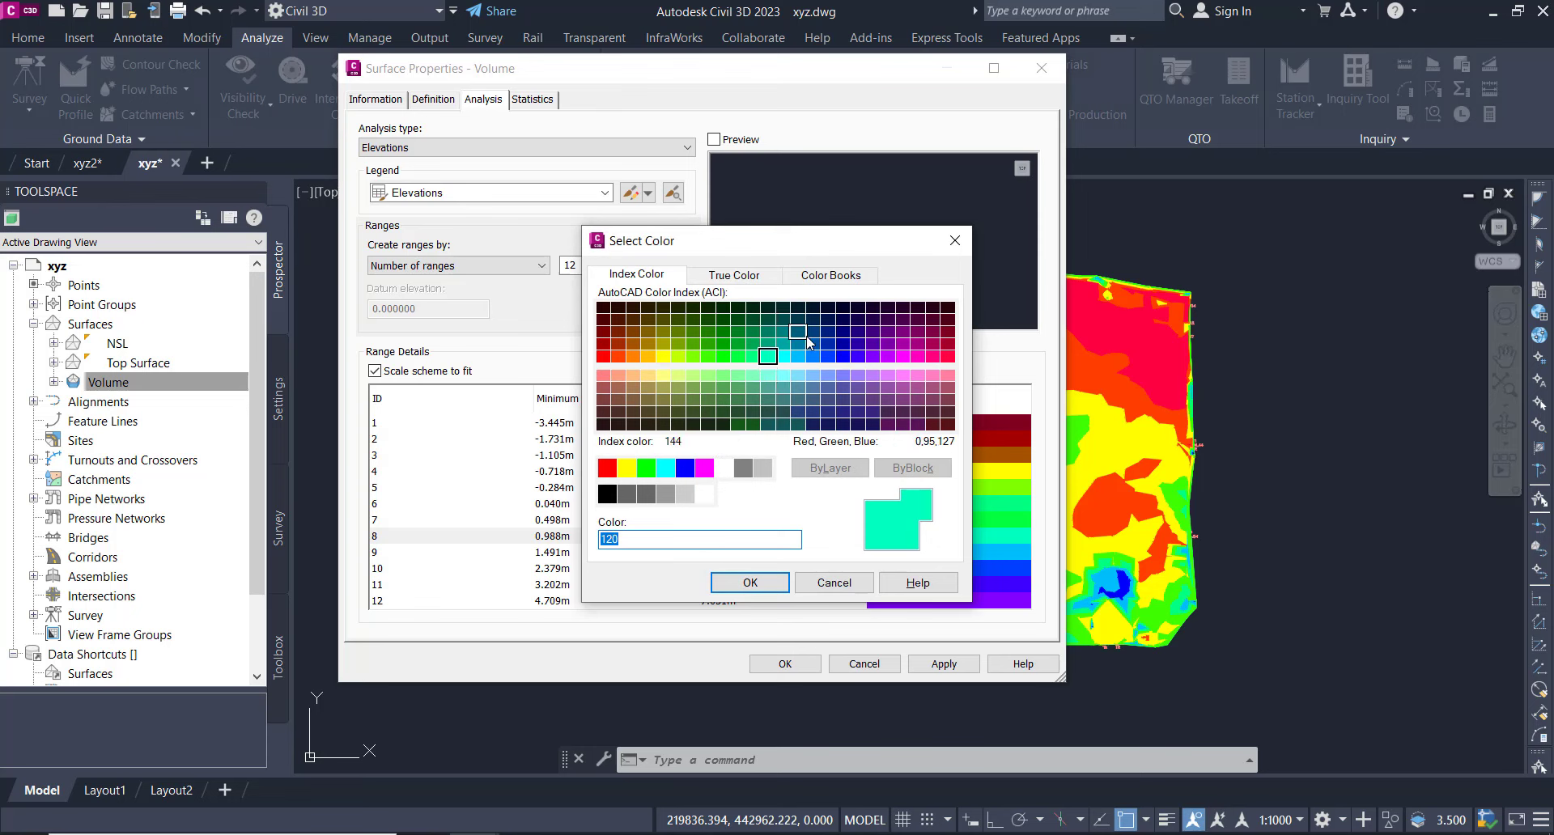
pyautogui.click(813, 332)
pyautogui.click(750, 583)
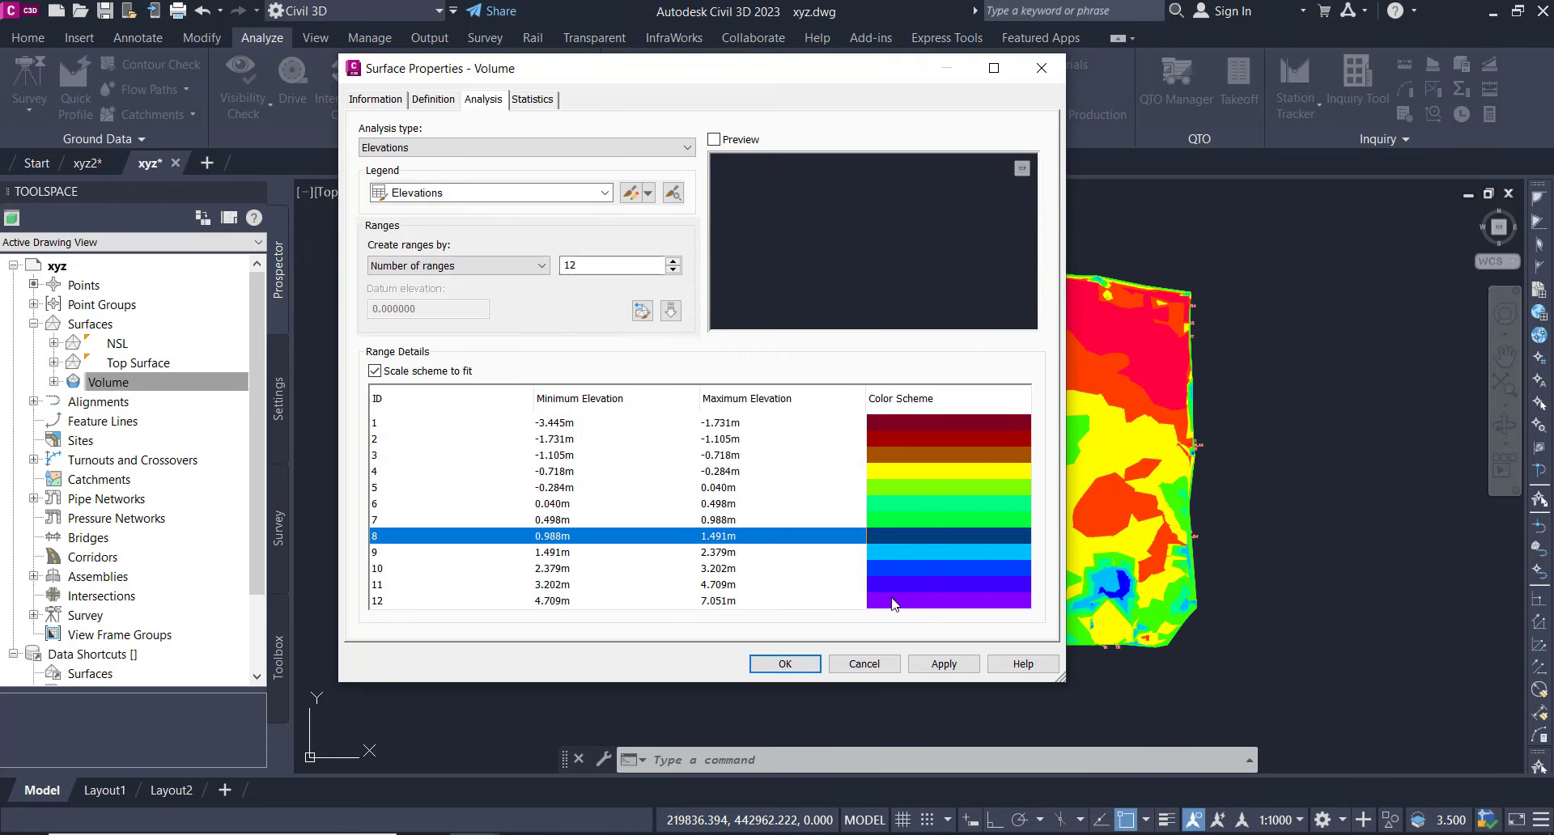
pyautogui.doubleClick(947, 569)
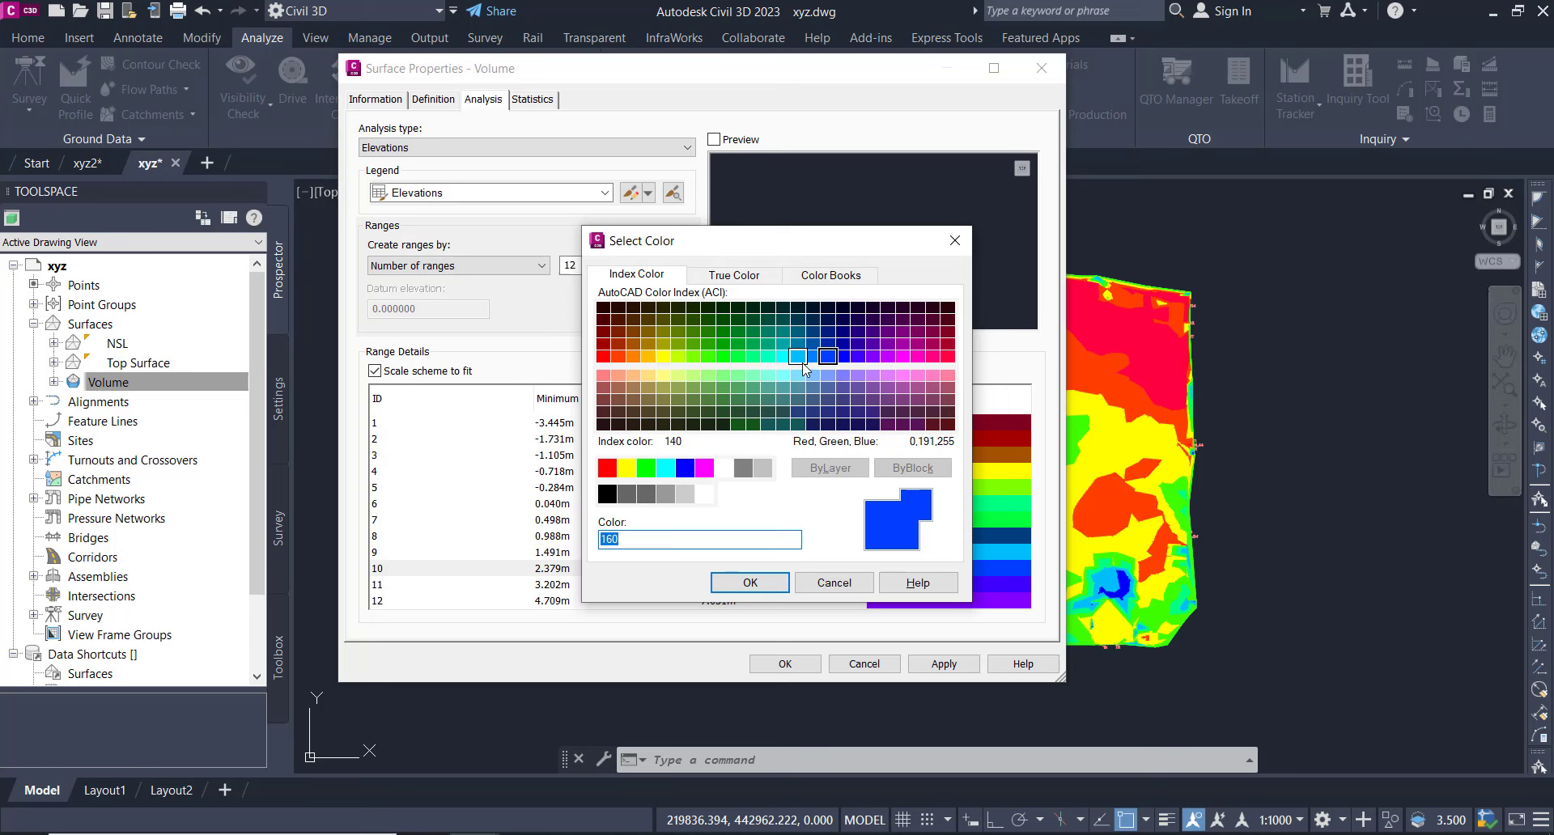
pyautogui.click(811, 357)
pyautogui.click(750, 582)
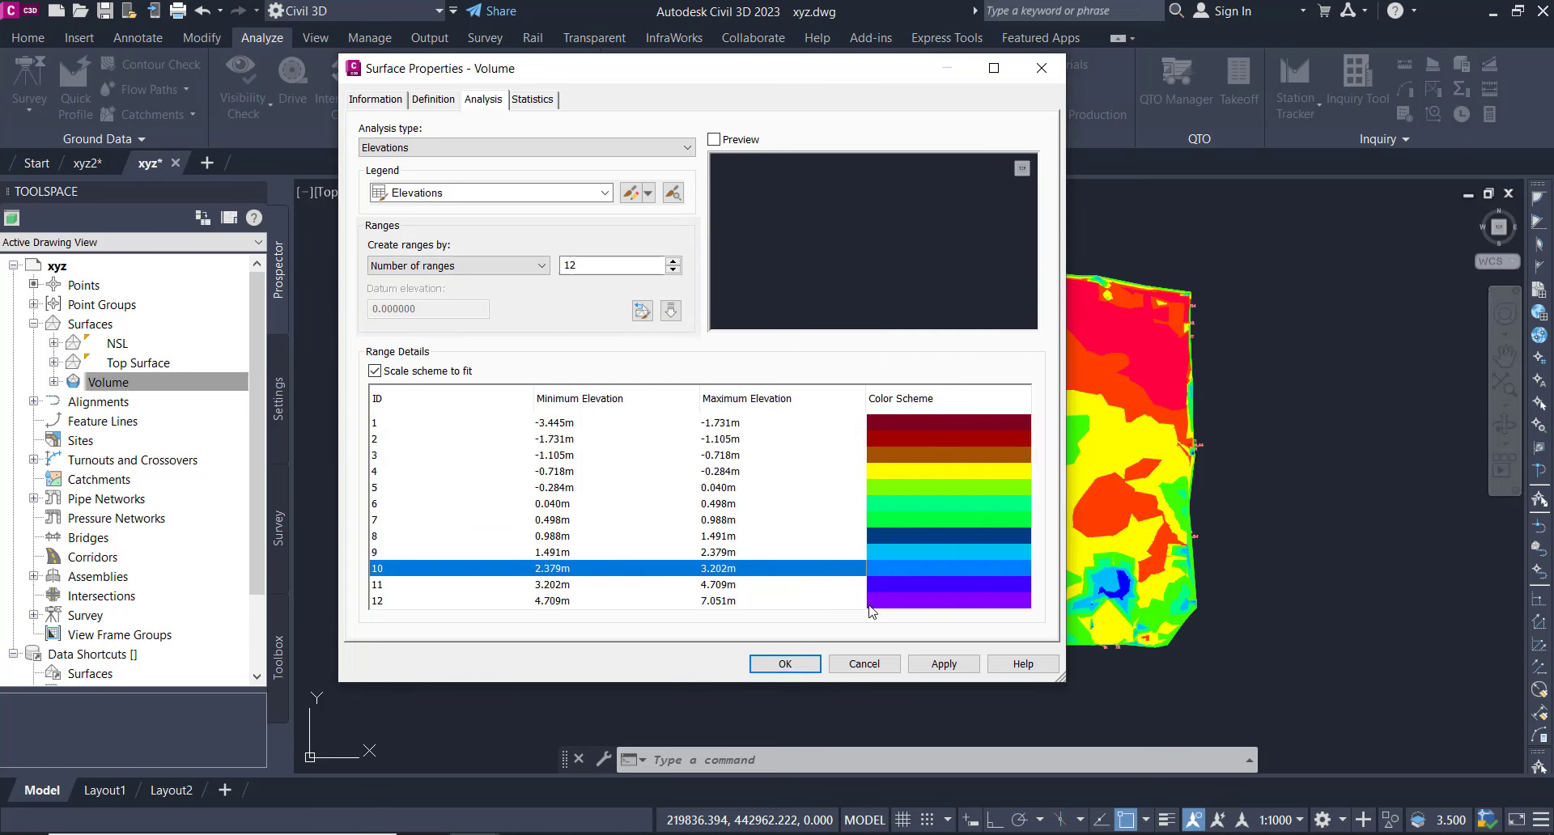
# Recolour range 11 purple (192) and range 12 dark magenta (222)
pyautogui.doubleClick(903, 589)
pyautogui.click(917, 583)
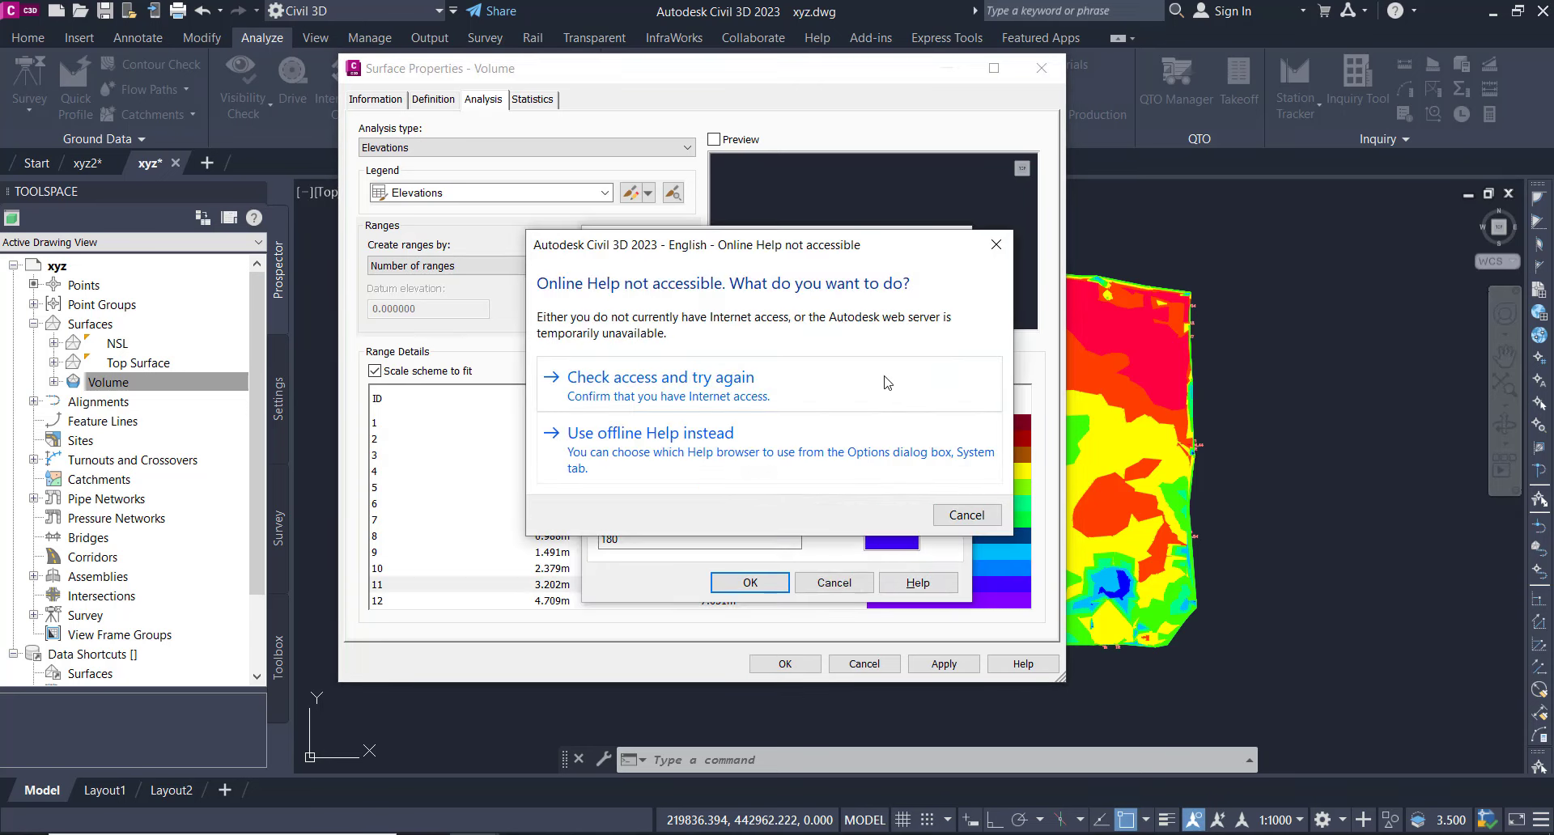
pyautogui.click(943, 516)
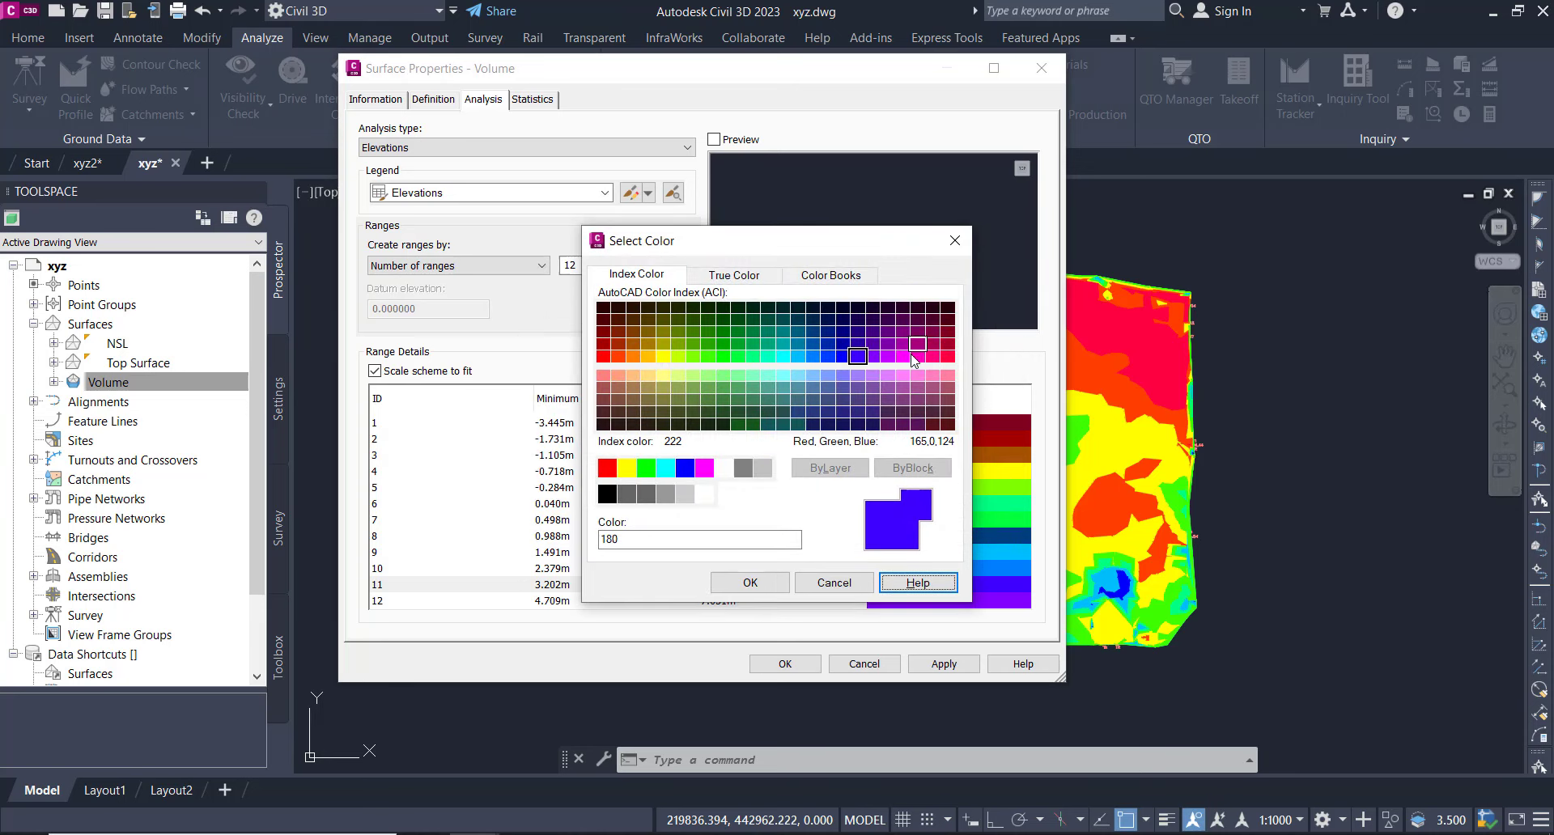
pyautogui.click(872, 343)
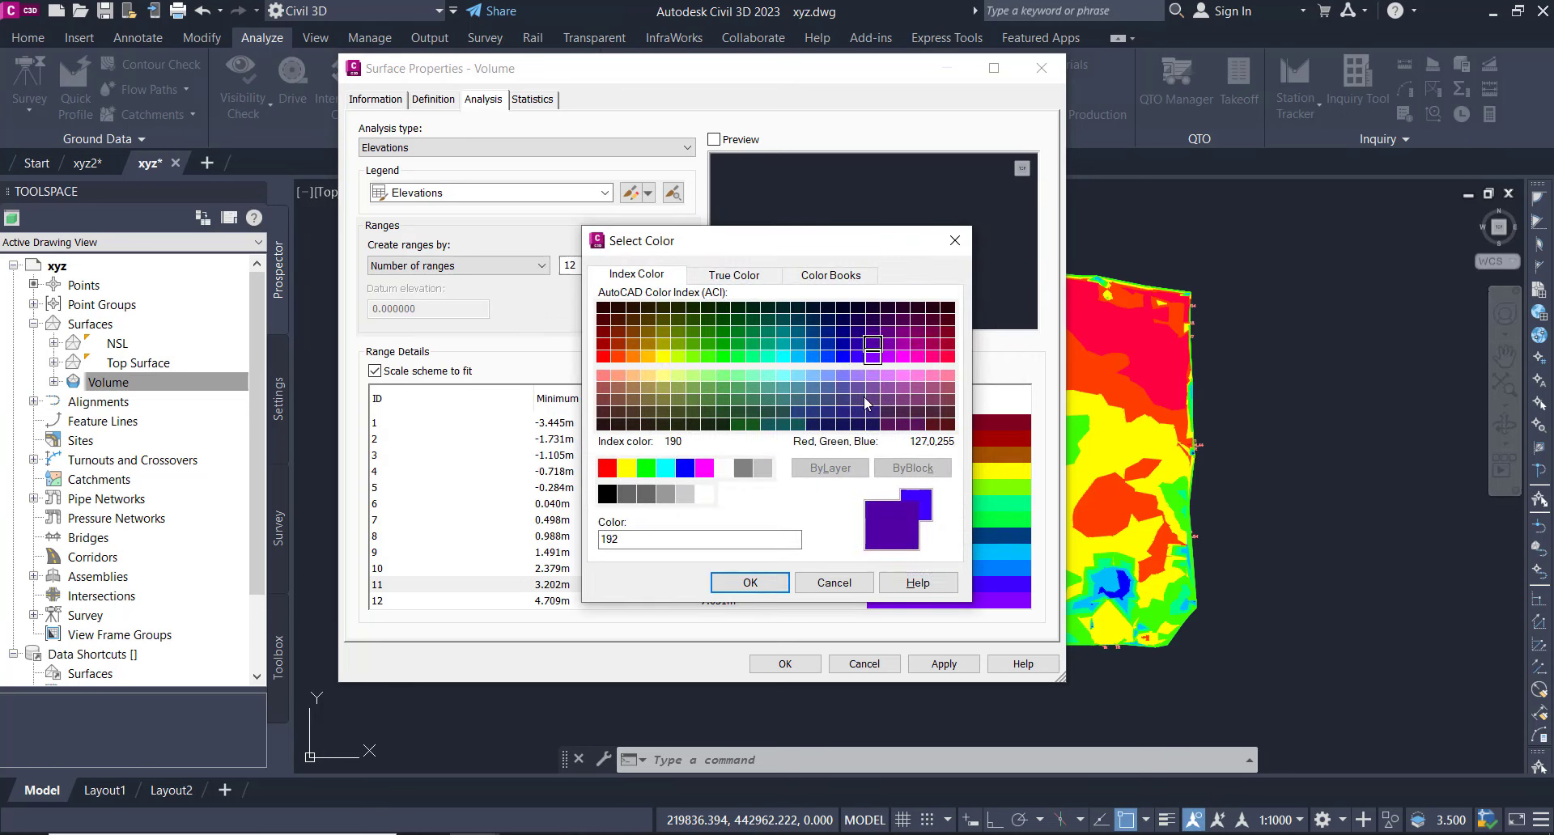
pyautogui.click(753, 582)
pyautogui.doubleClick(931, 600)
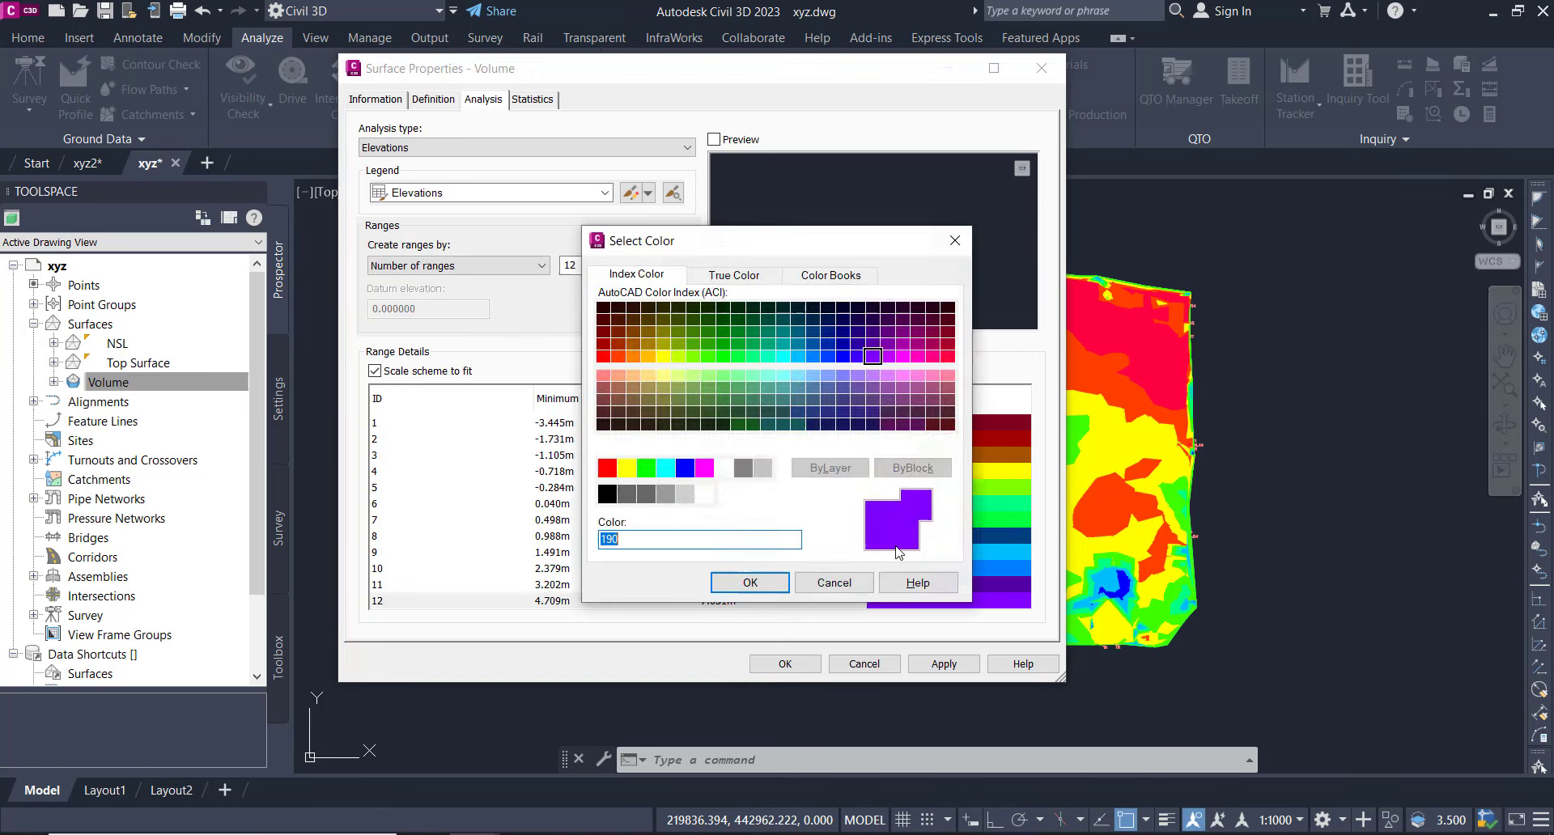
pyautogui.click(917, 344)
pyautogui.click(750, 583)
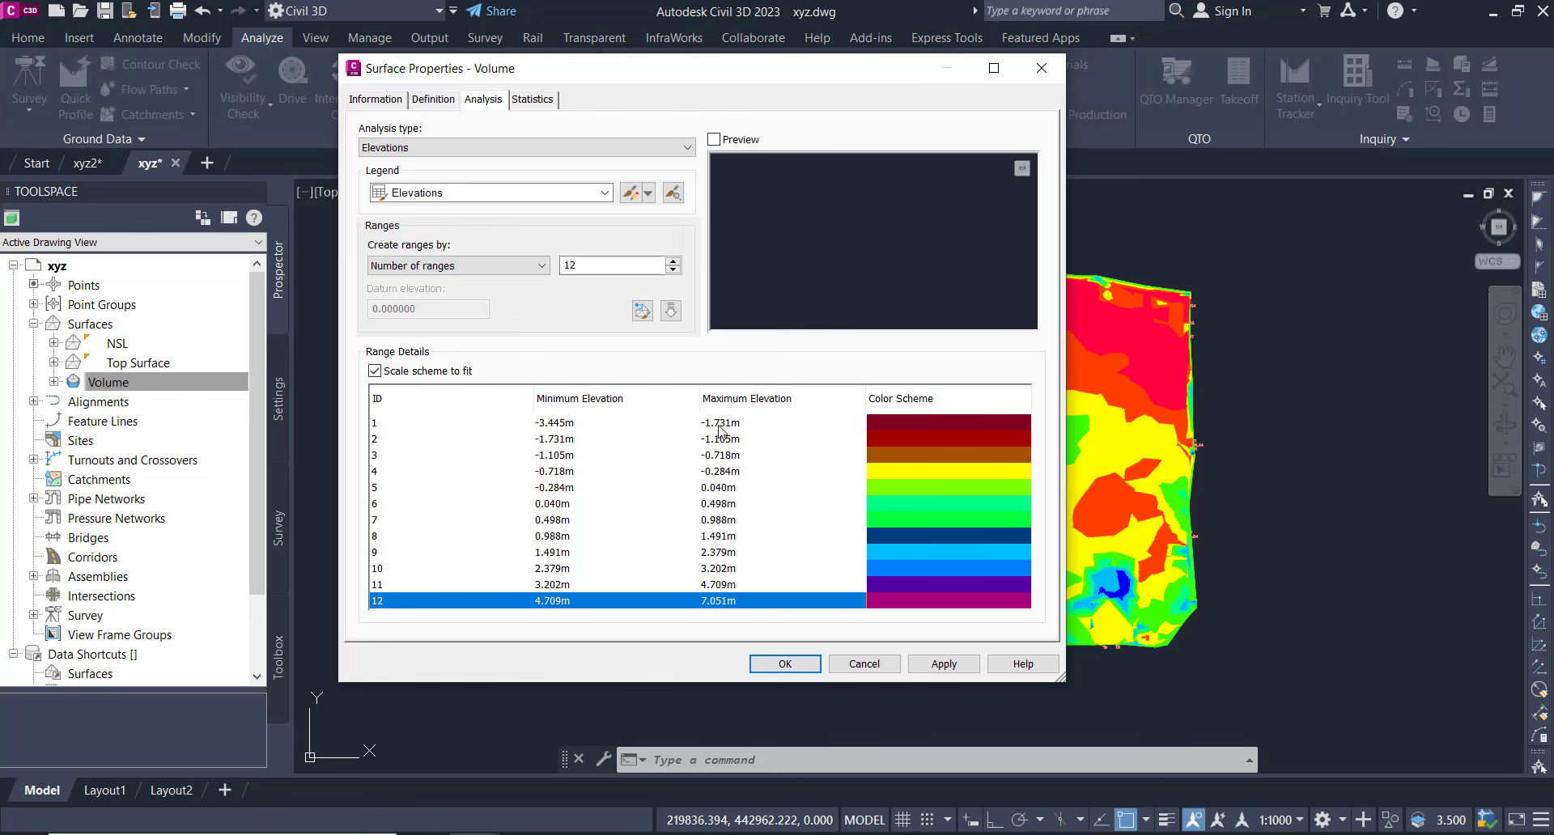
# Change range 1's maximum elevation to -1.750m
pyautogui.click(719, 429)
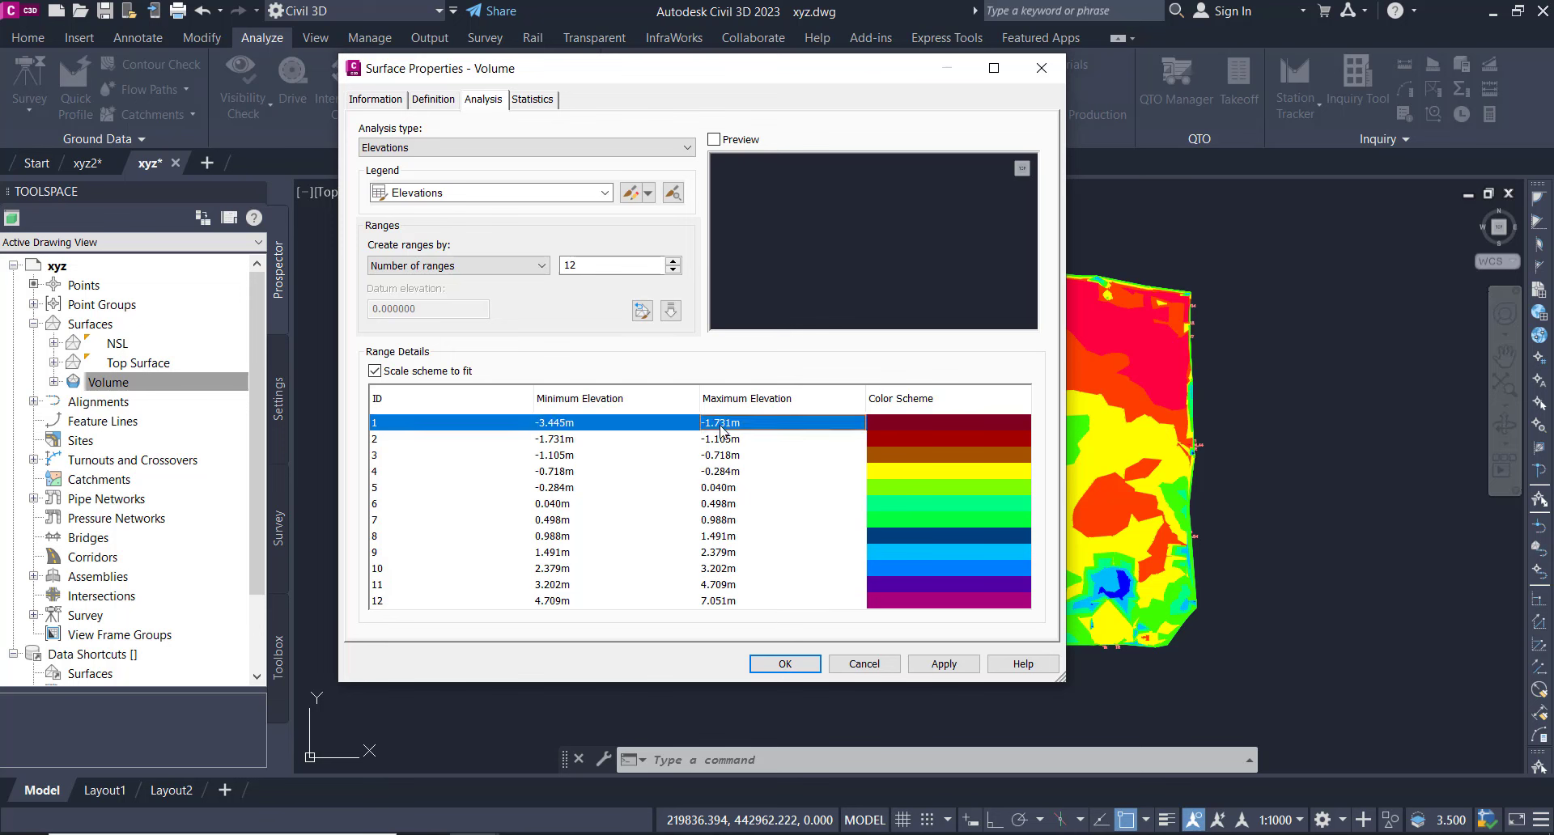
pyautogui.click(722, 428)
pyautogui.write('-')
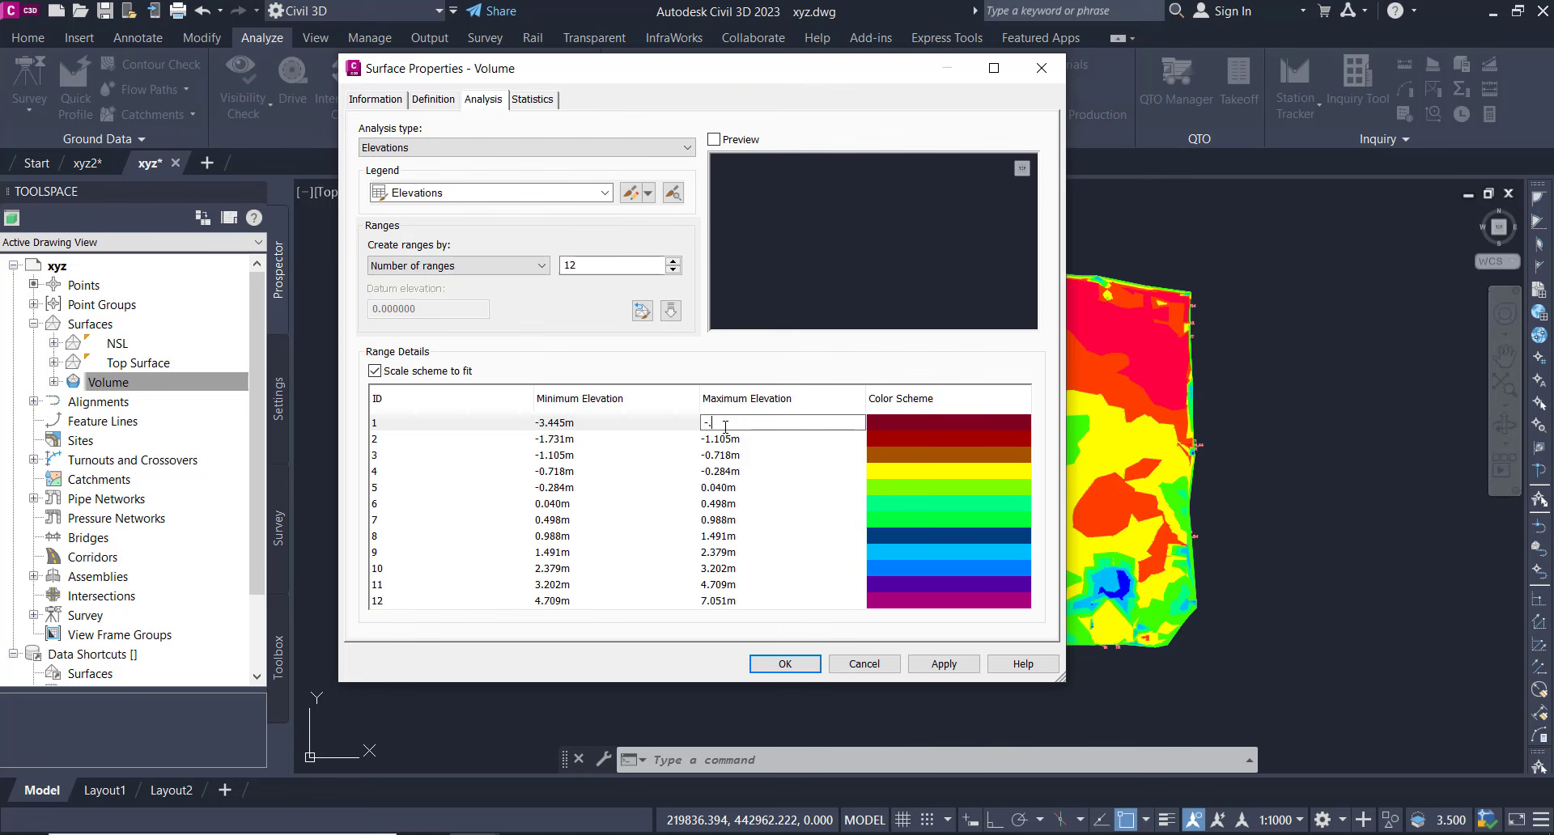
pyautogui.press('Return')
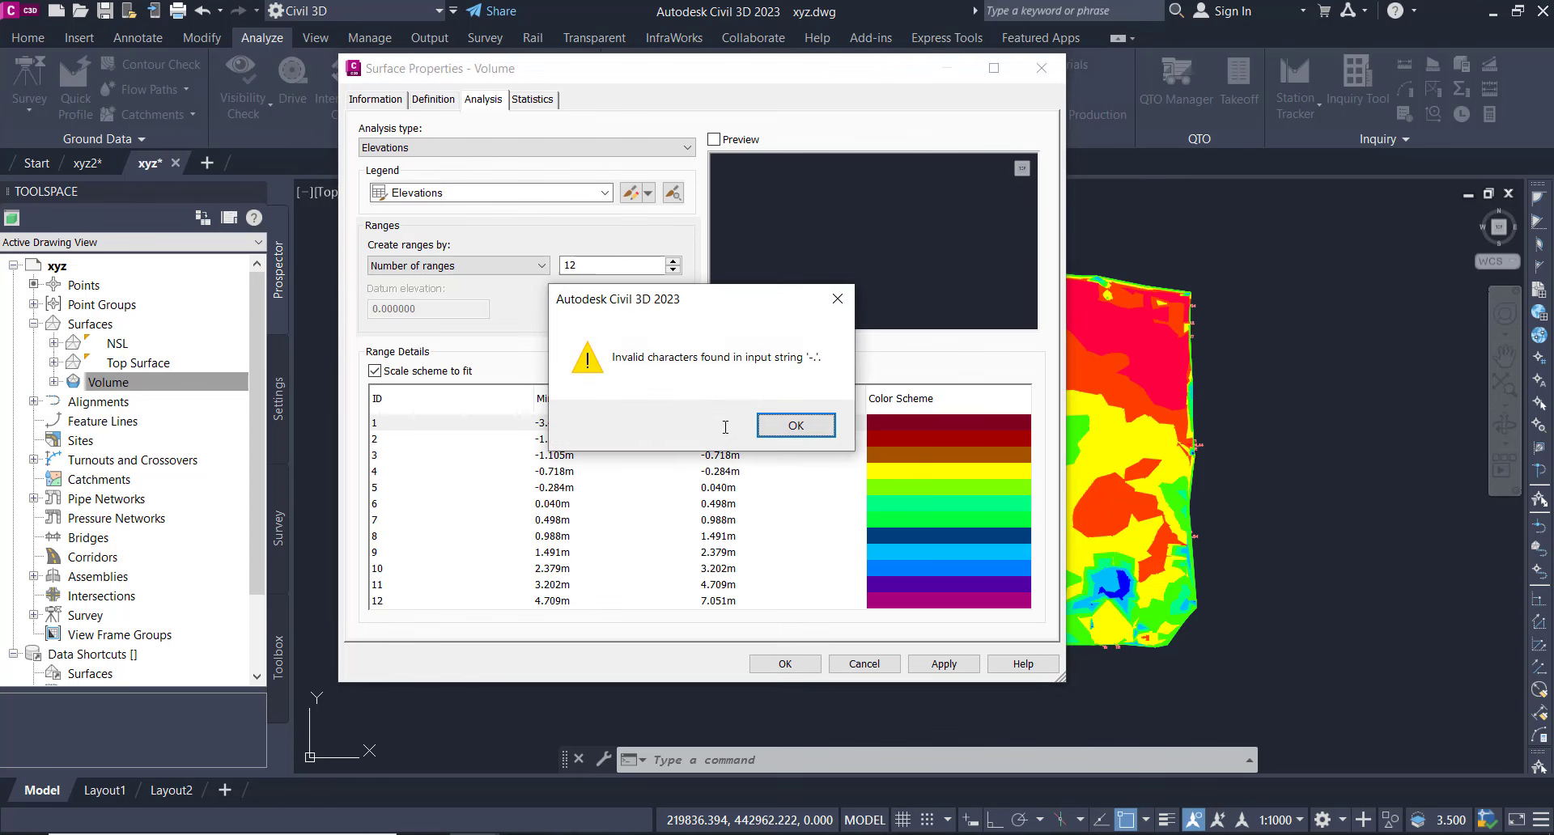
pyautogui.click(804, 423)
pyautogui.click(738, 424)
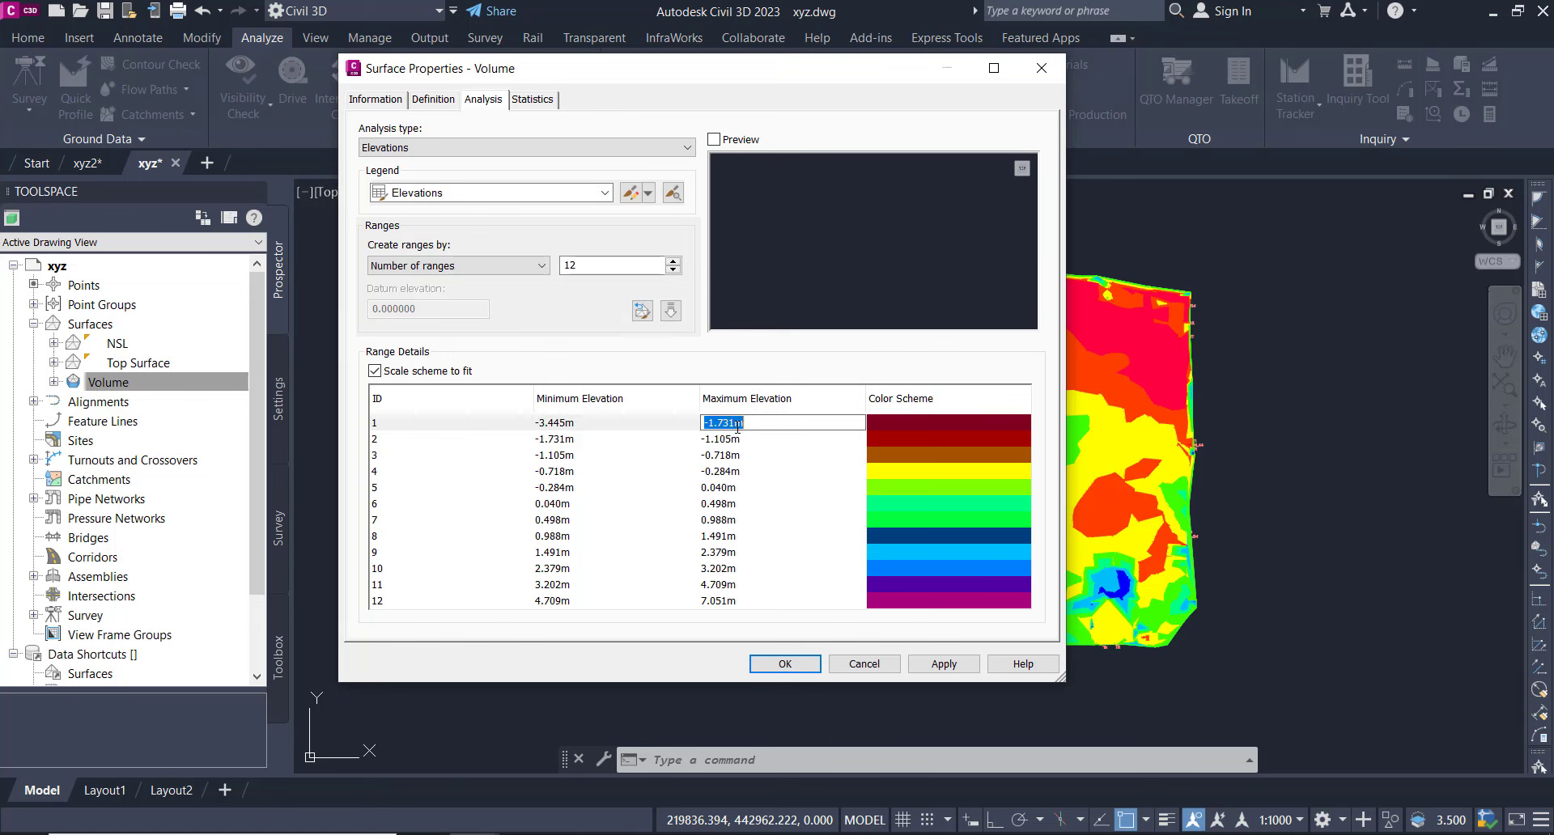
pyautogui.click(723, 423)
pyautogui.moveTo(724, 423); pyautogui.dragTo(737, 424)
pyautogui.write('50')
pyautogui.click(689, 471)
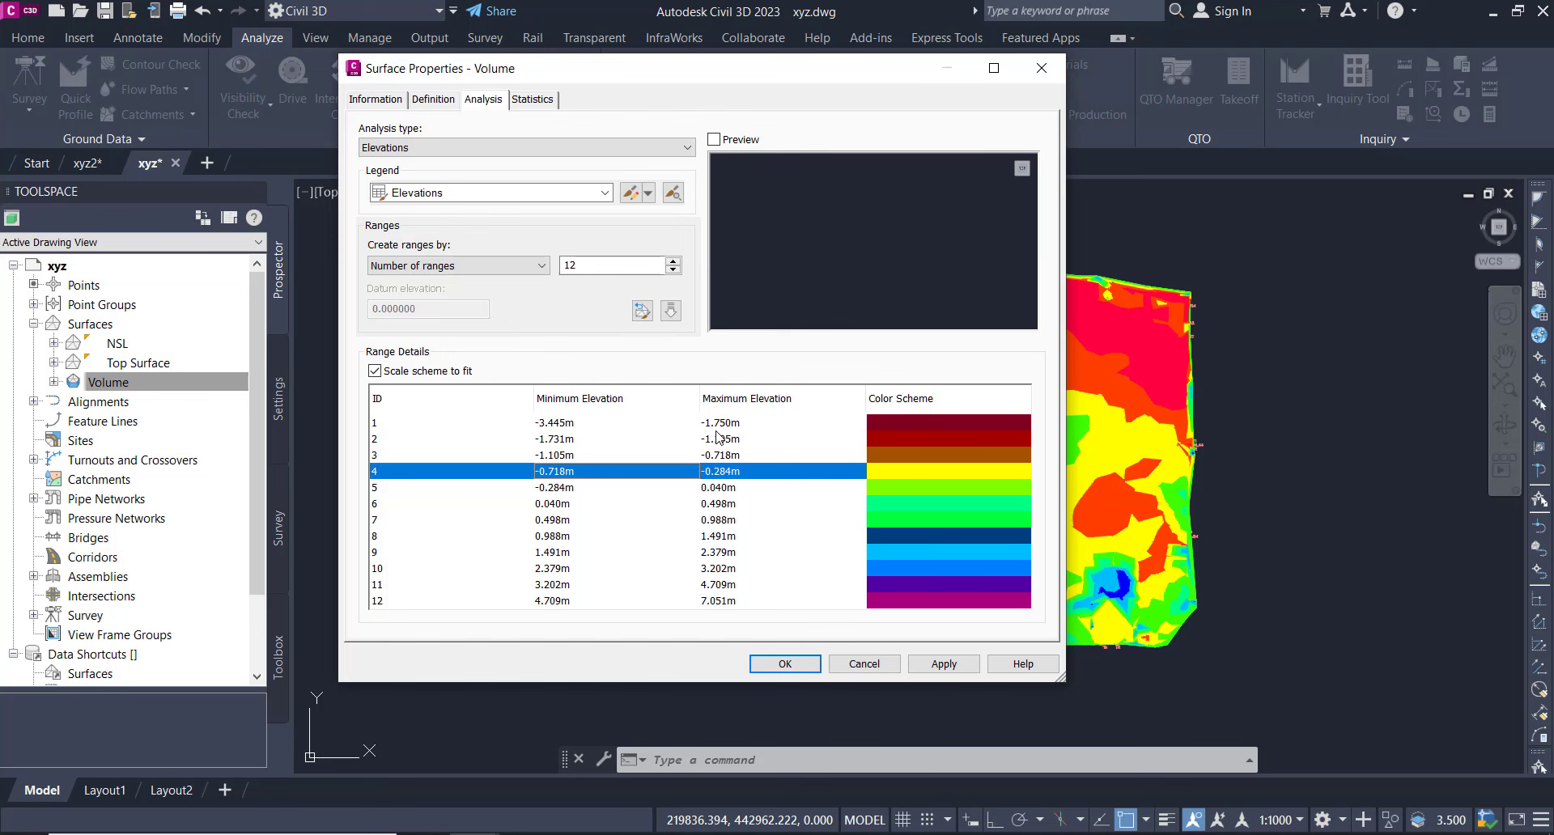
# Change range 2's minimum elevation to -1.750m
pyautogui.doubleClick(558, 438)
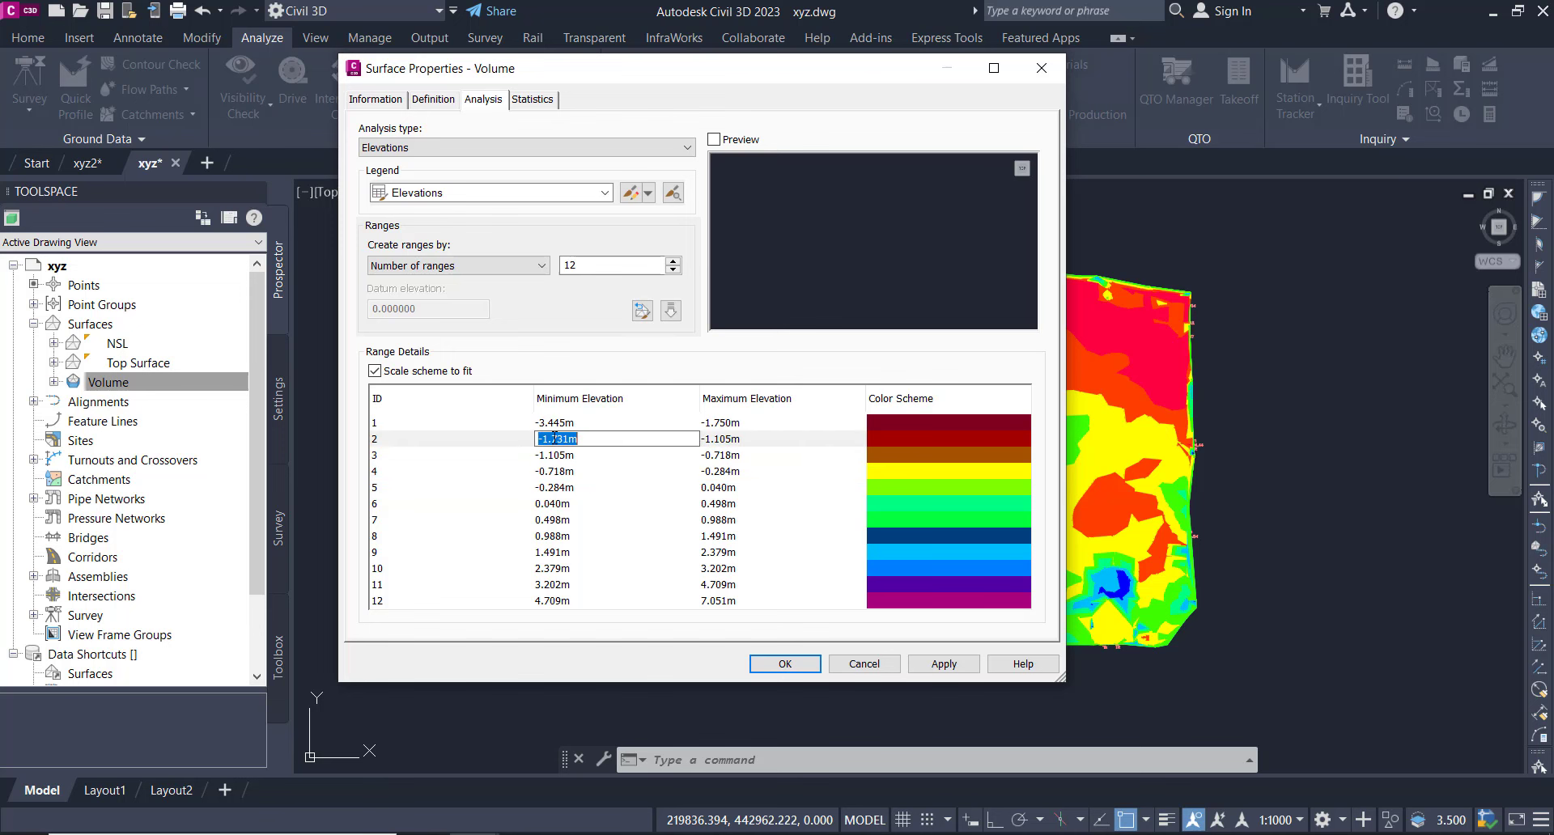
pyautogui.moveTo(554, 438); pyautogui.dragTo(569, 438)
pyautogui.write('750')
pyautogui.press('Return')
pyautogui.click(733, 472)
# Set range 2's maximum and range 3's minimum elevations to -1.000m
pyautogui.click(717, 439)
pyautogui.click(717, 439)
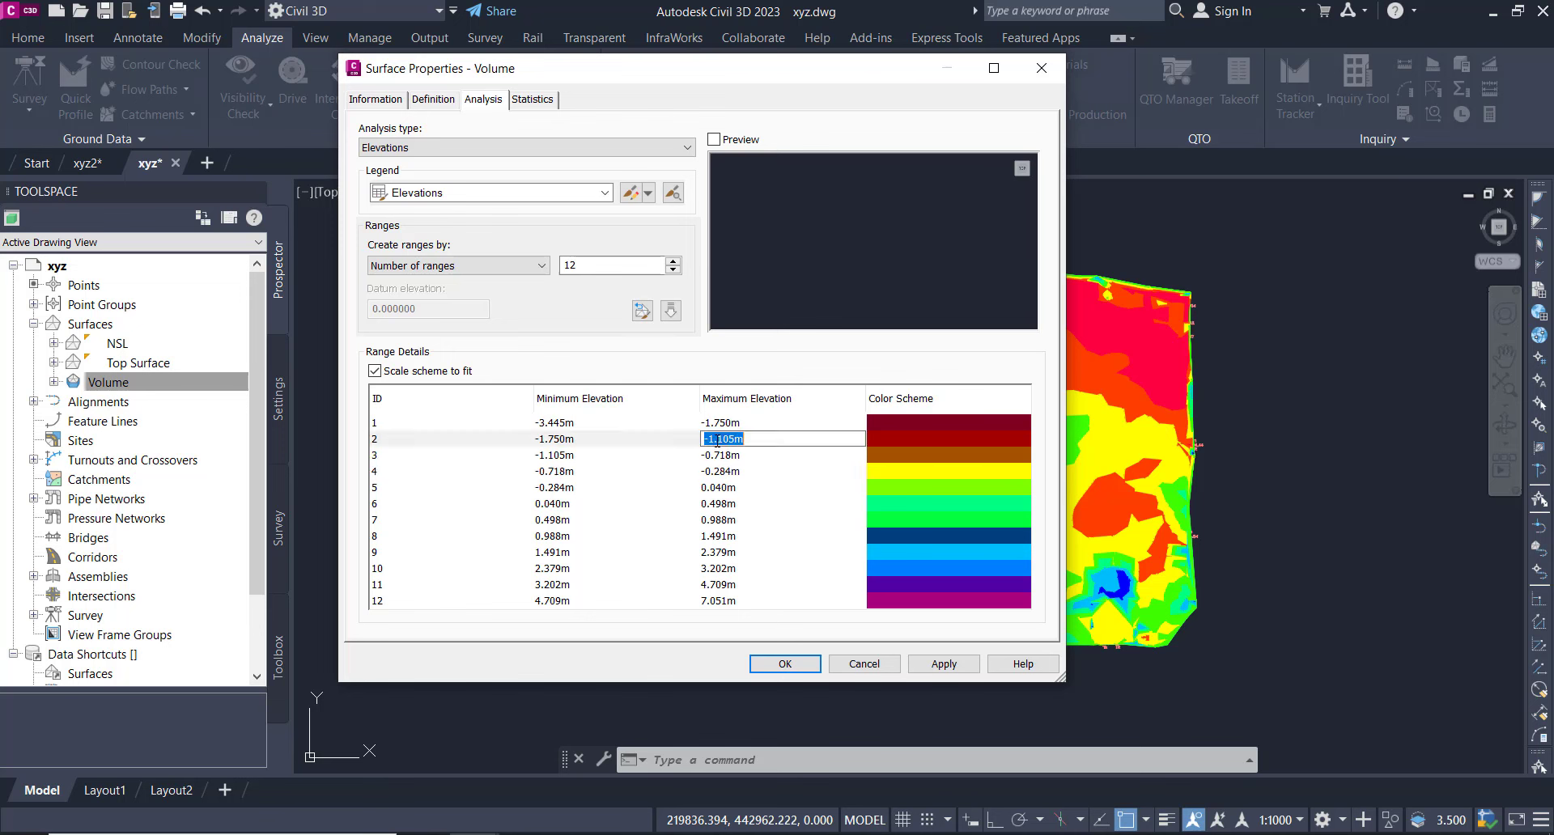
pyautogui.moveTo(718, 440); pyautogui.dragTo(731, 440)
pyautogui.write('000')
pyautogui.doubleClick(546, 456)
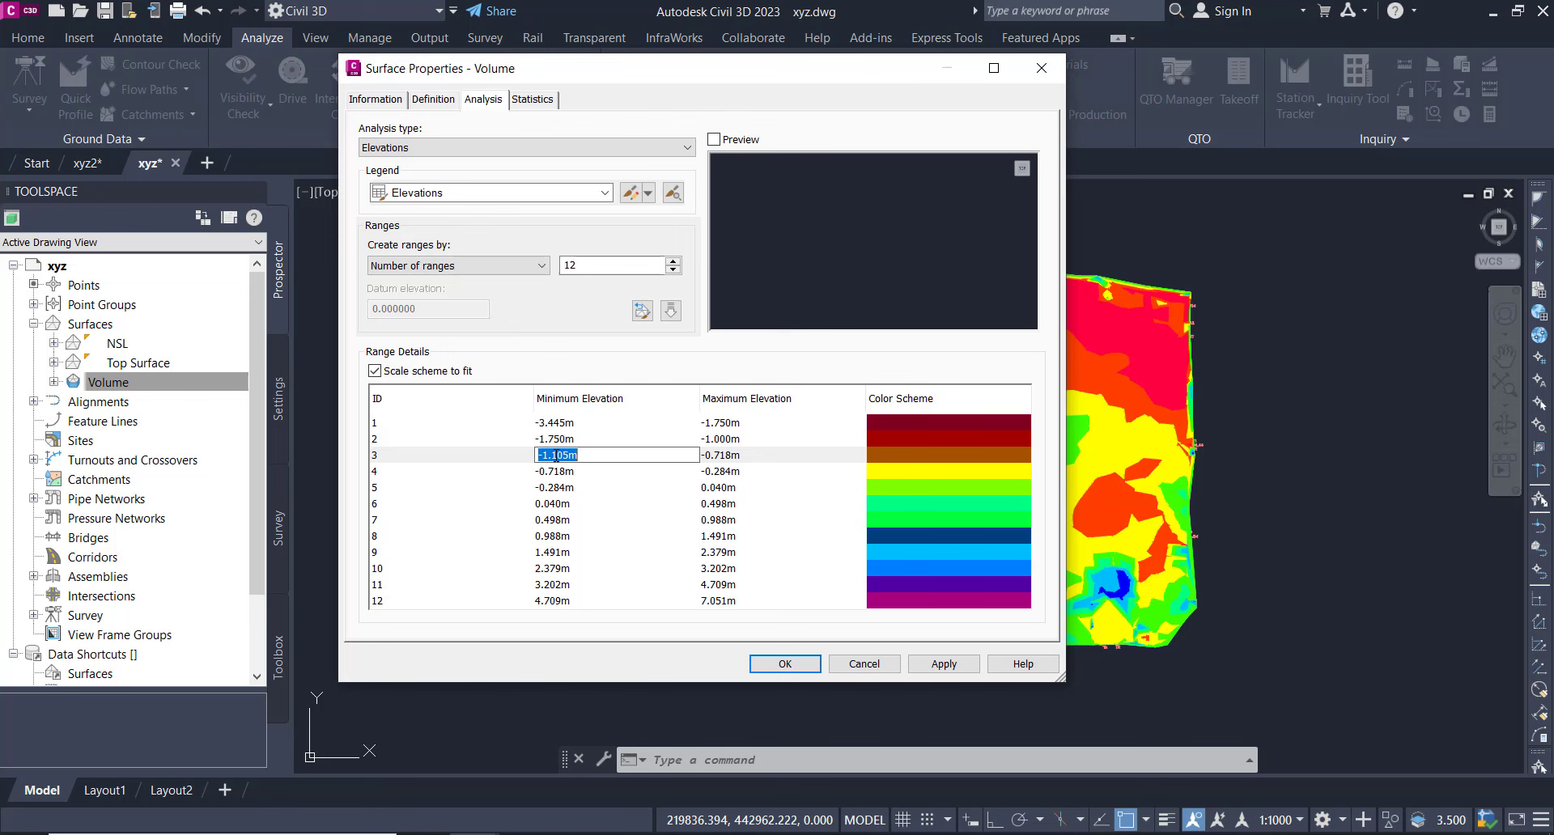
pyautogui.click(556, 456)
pyautogui.press('Return')
pyautogui.click(570, 474)
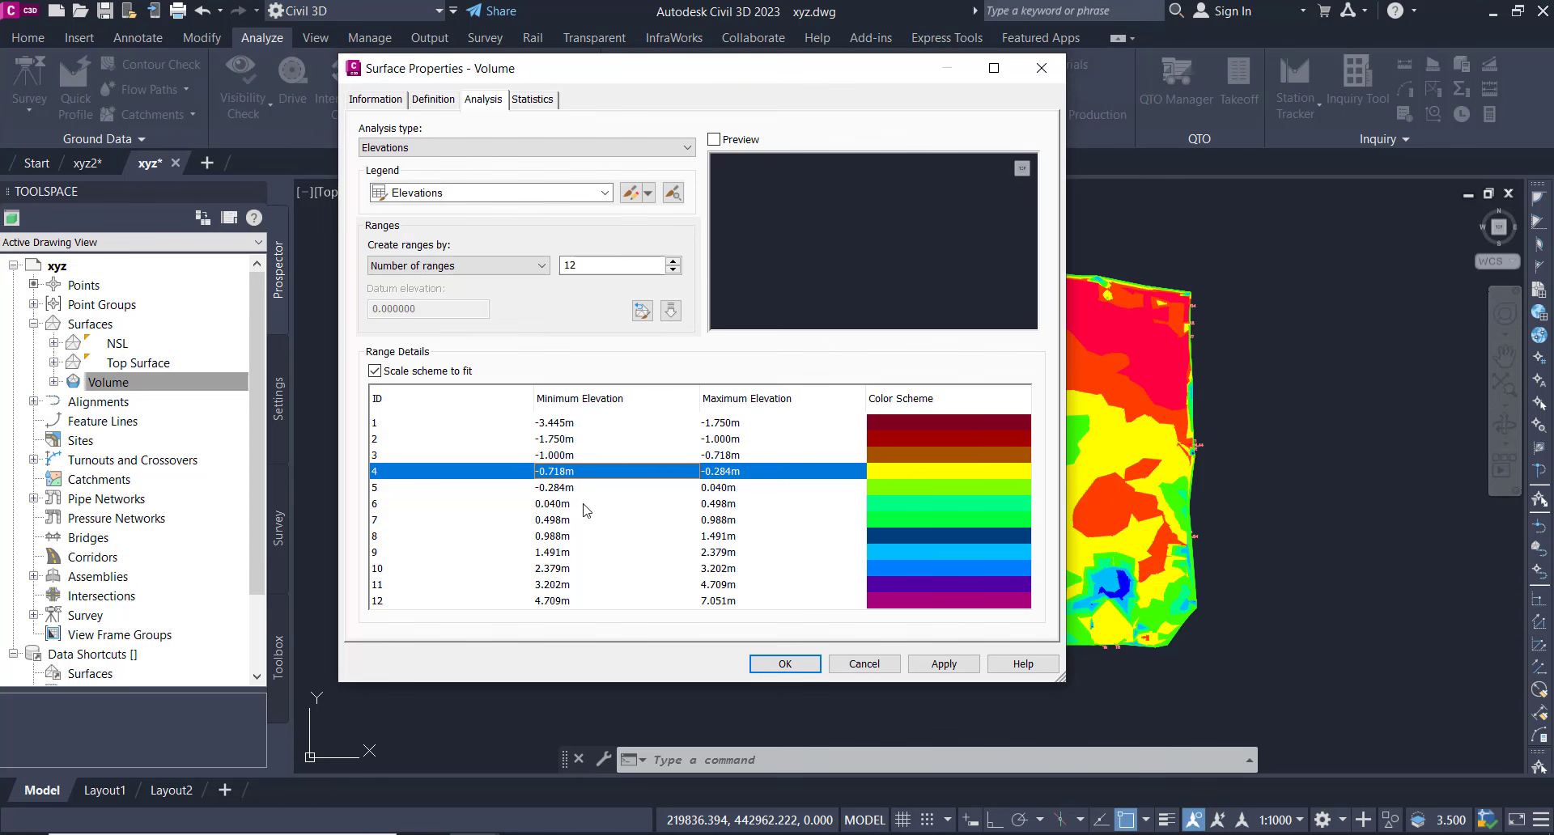
pyautogui.click(796, 666)
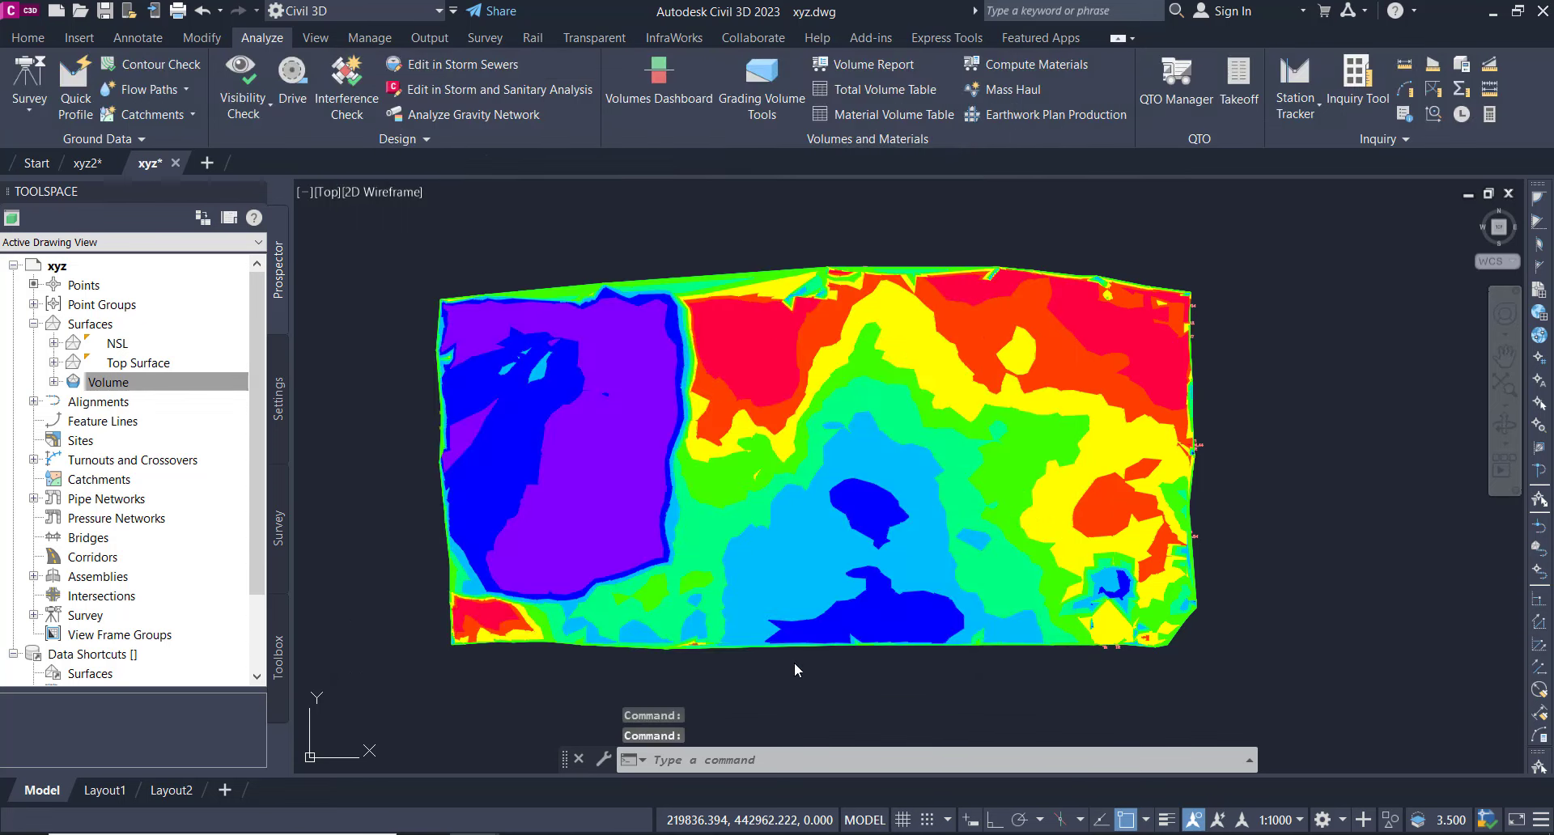
pyautogui.scroll(-2, 759, 479)
pyautogui.scroll(4, 759, 479)
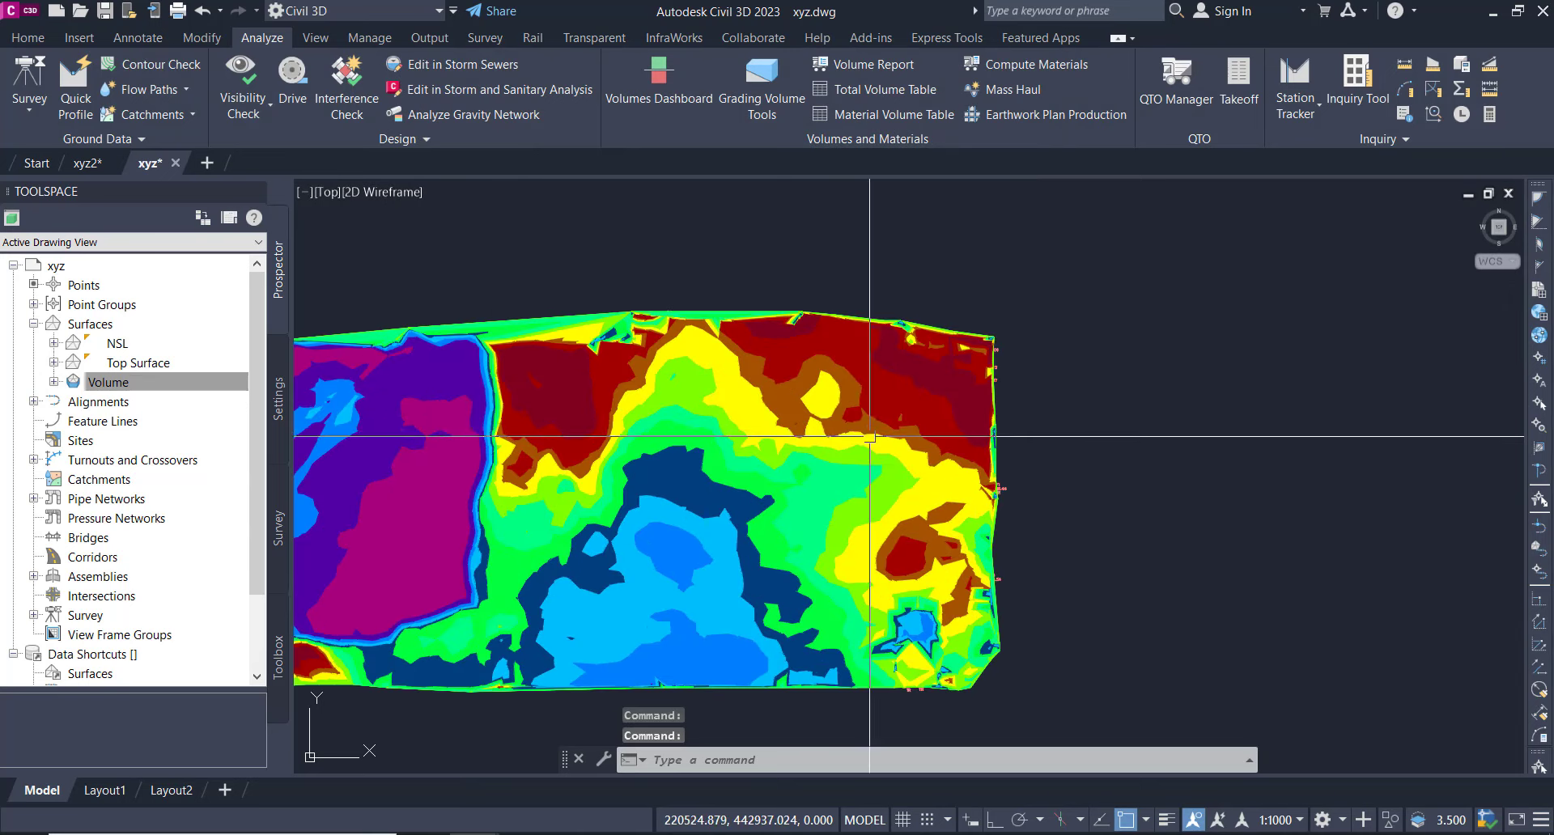
pyautogui.scroll(-2, 882, 421)
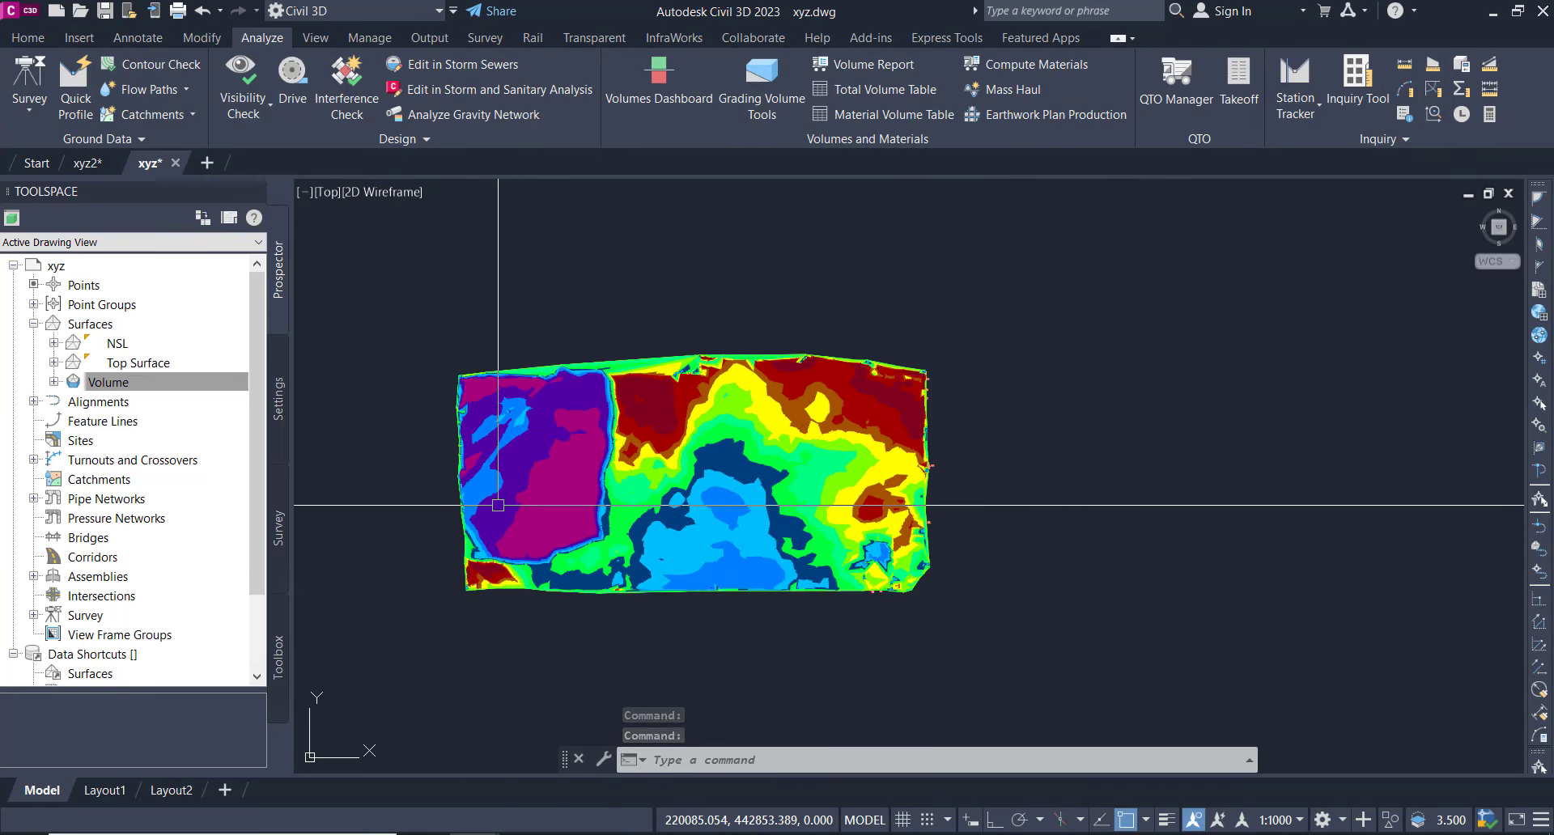
pyautogui.scroll(2, 872, 403)
pyautogui.scroll(-1, 872, 403)
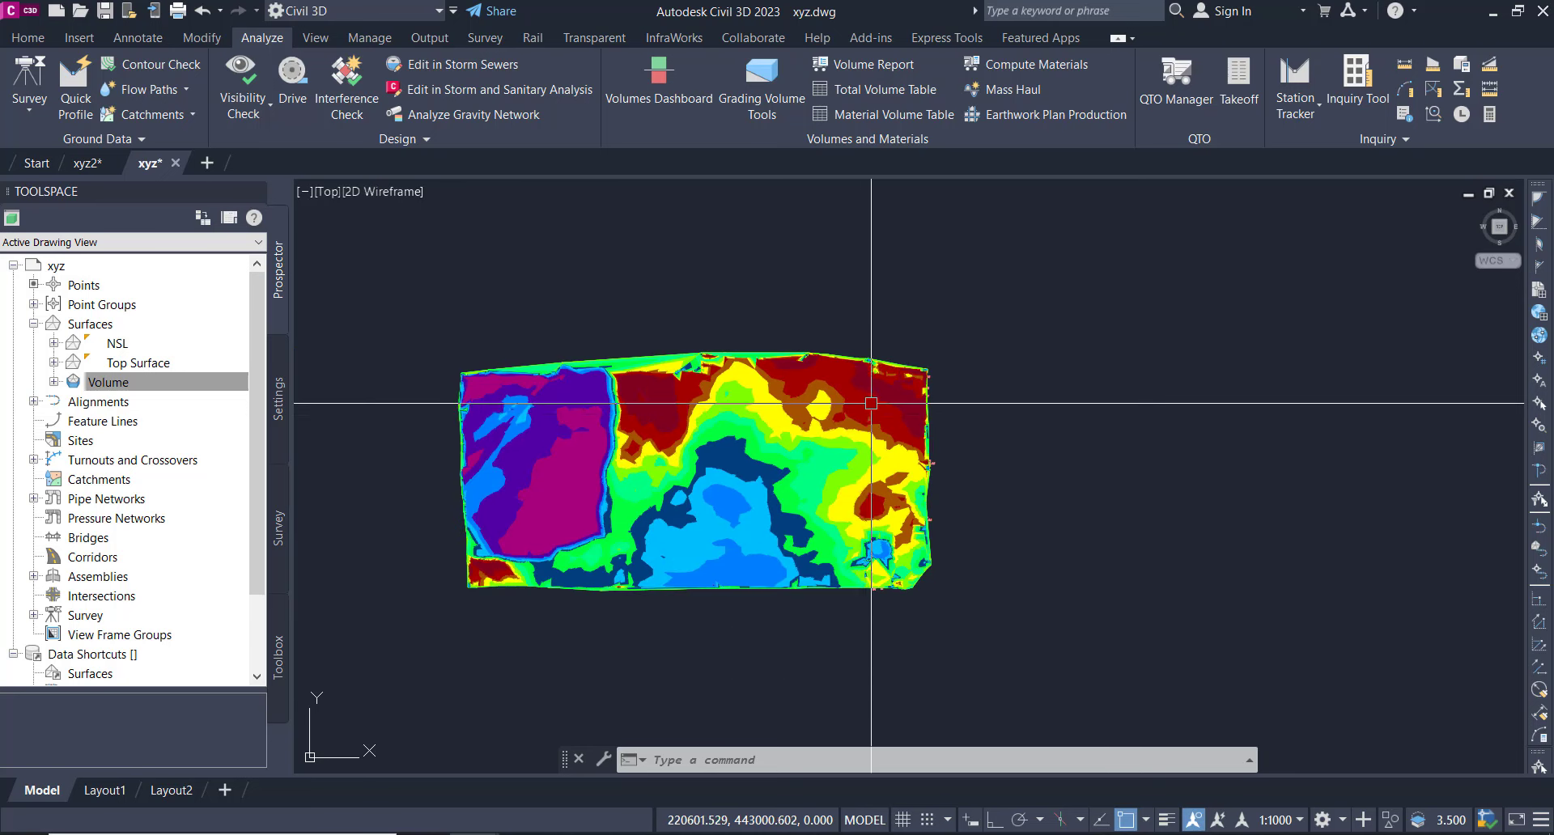
pyautogui.scroll(-2, 865, 414)
pyautogui.moveTo(865, 415); pyautogui.dragTo(807, 438, button='middle')
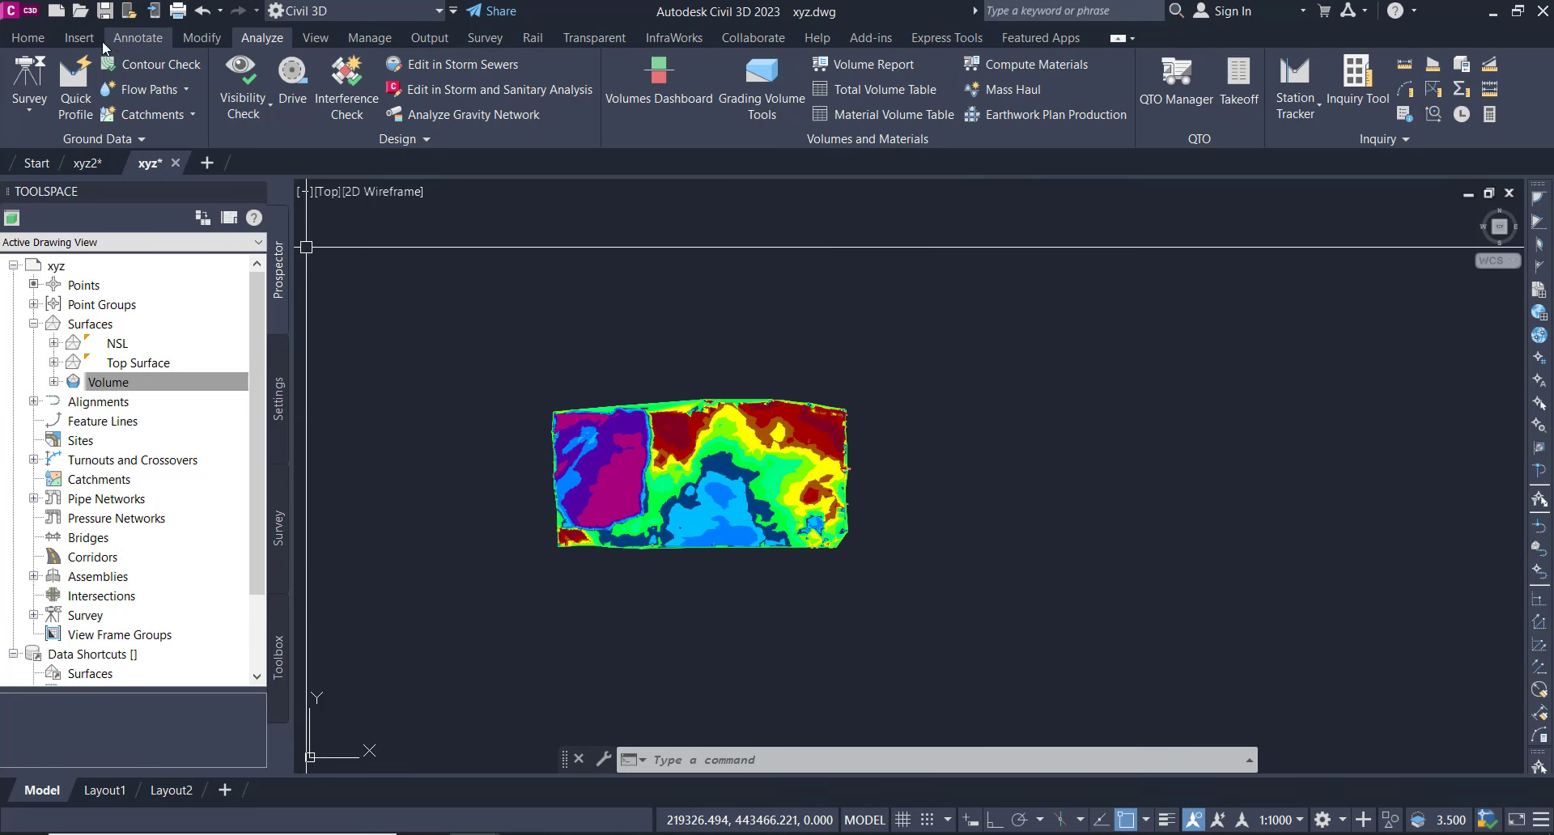
# Start a surface legend table and pick the Volume surface from the list
pyautogui.click(135, 40)
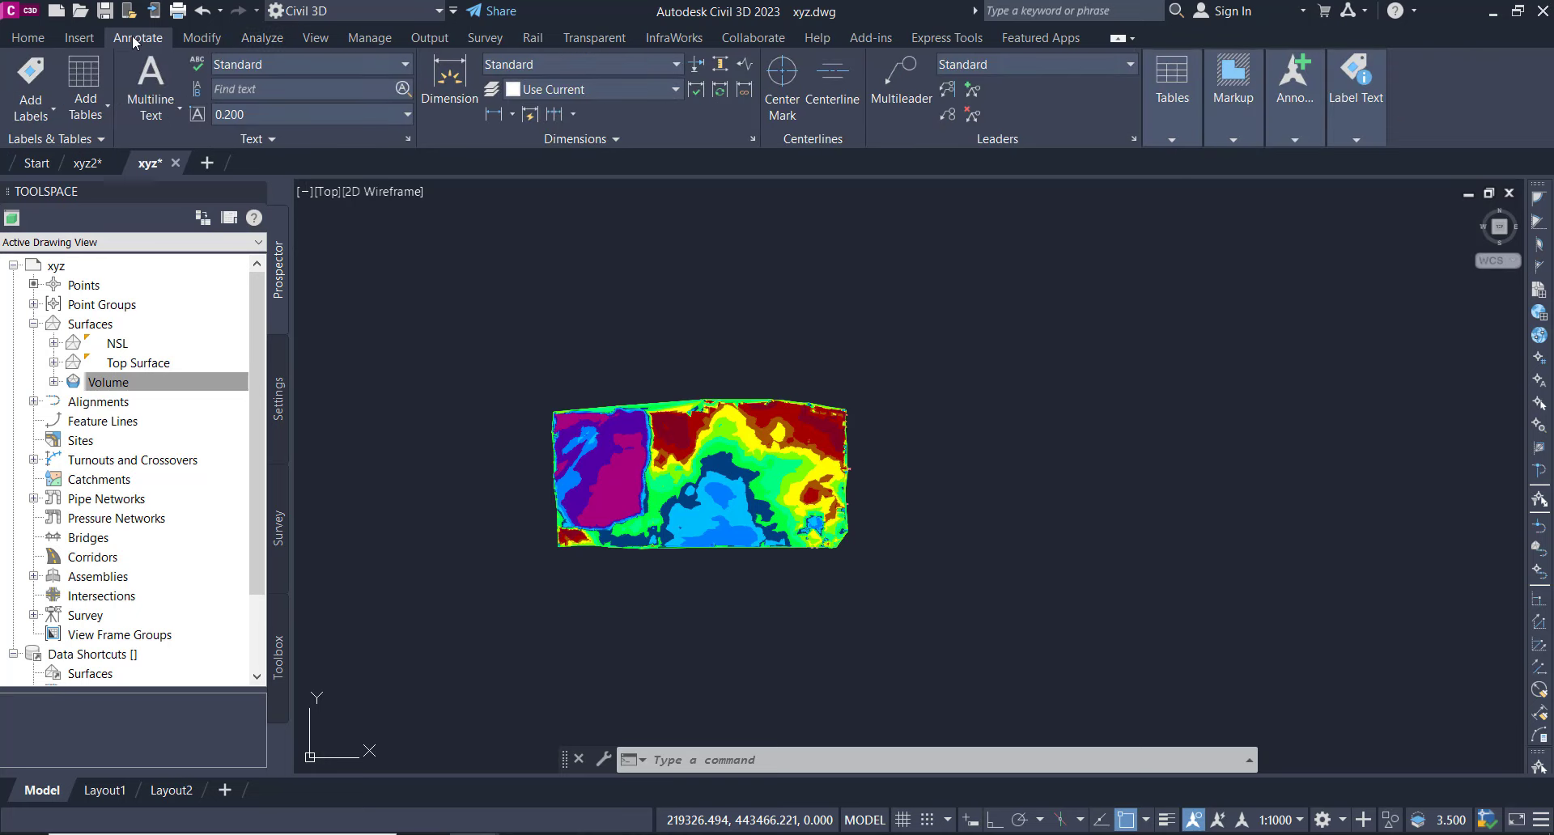
pyautogui.click(107, 113)
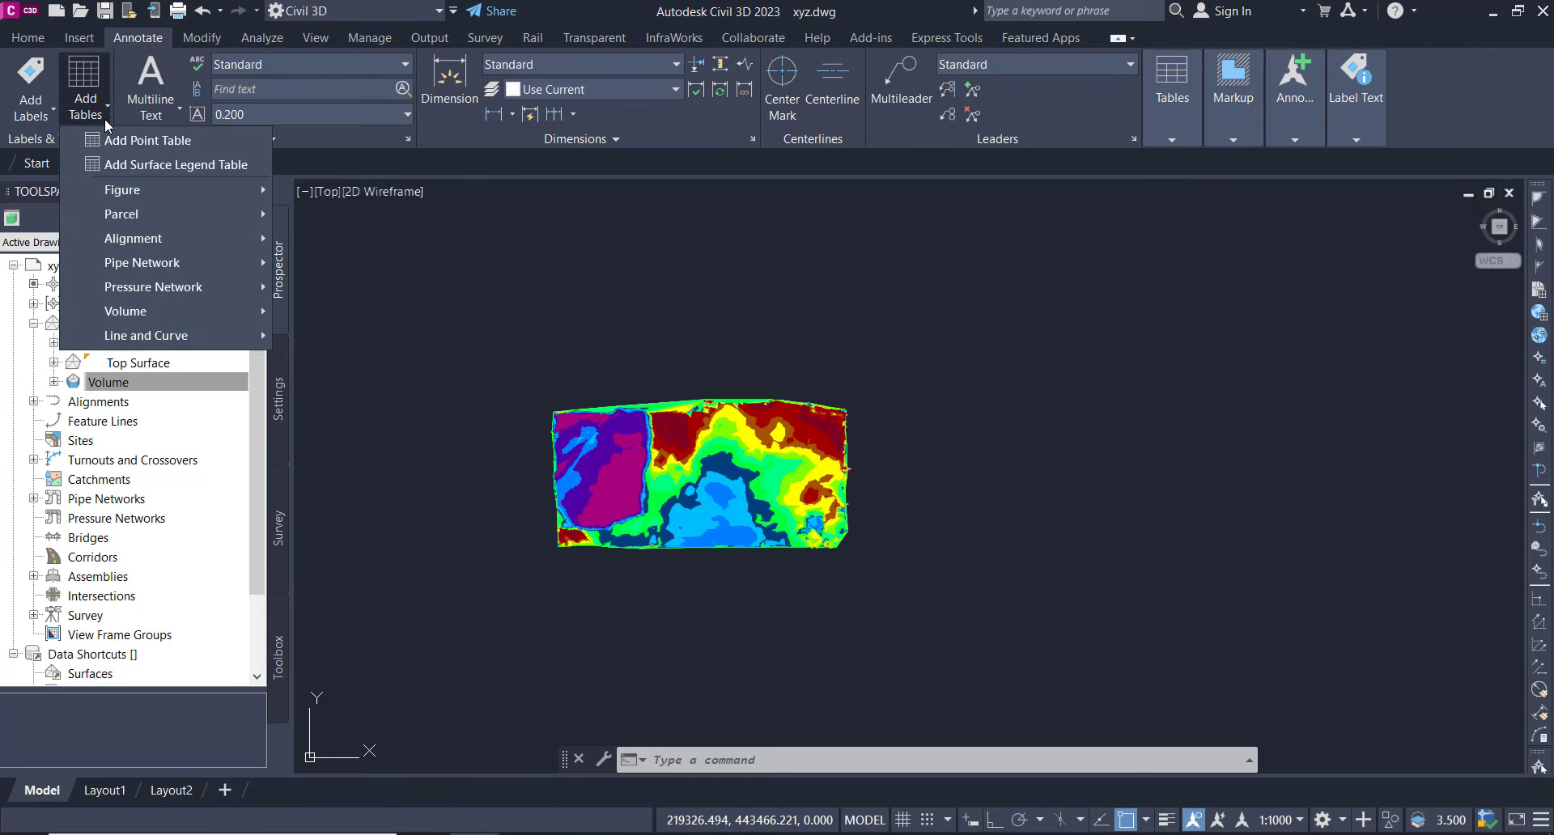
pyautogui.click(122, 166)
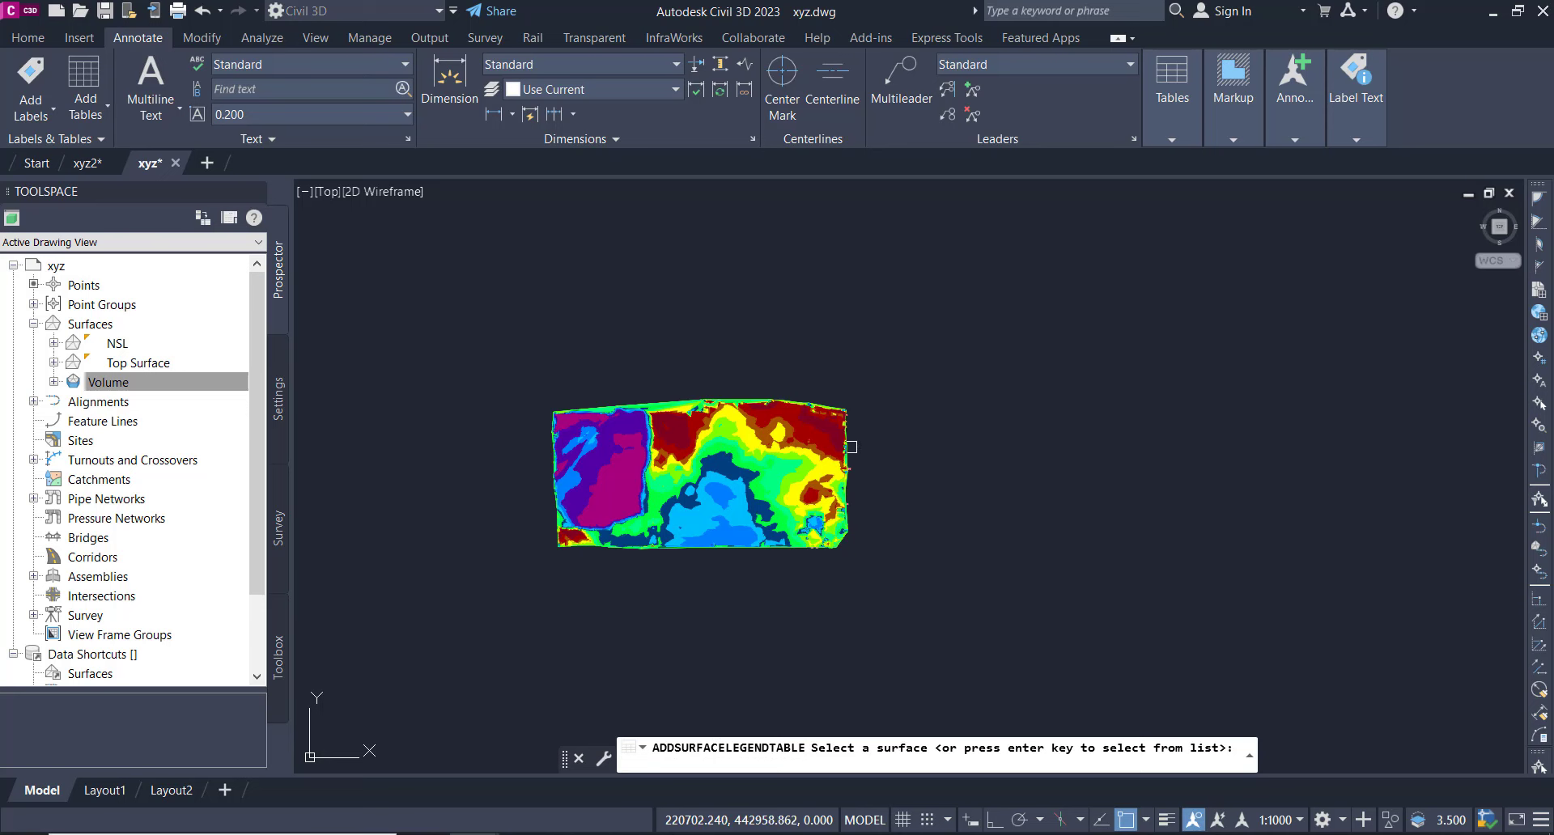
pyautogui.press('Return')
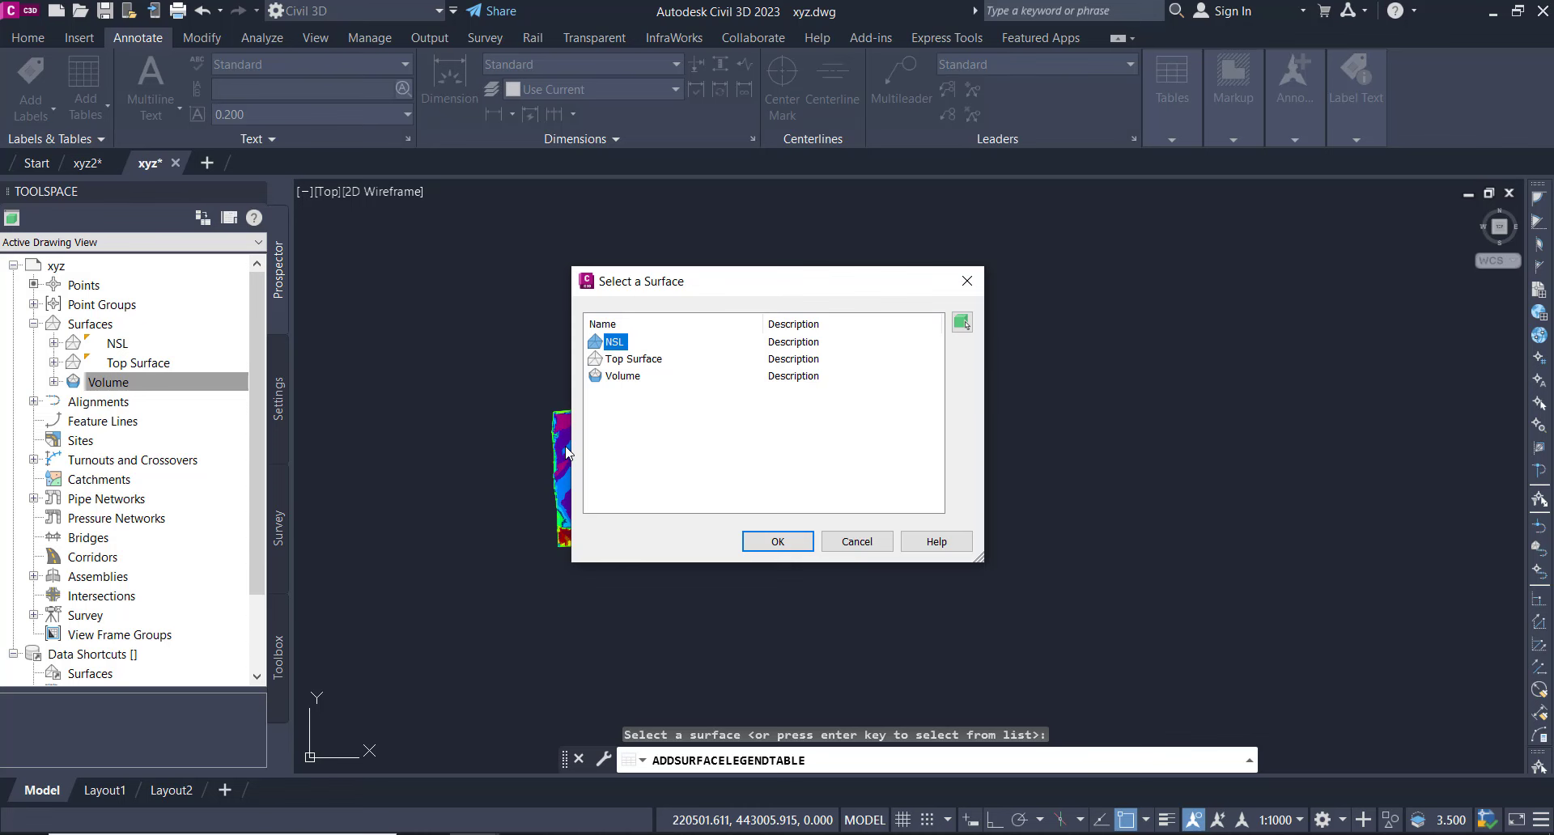
pyautogui.click(625, 378)
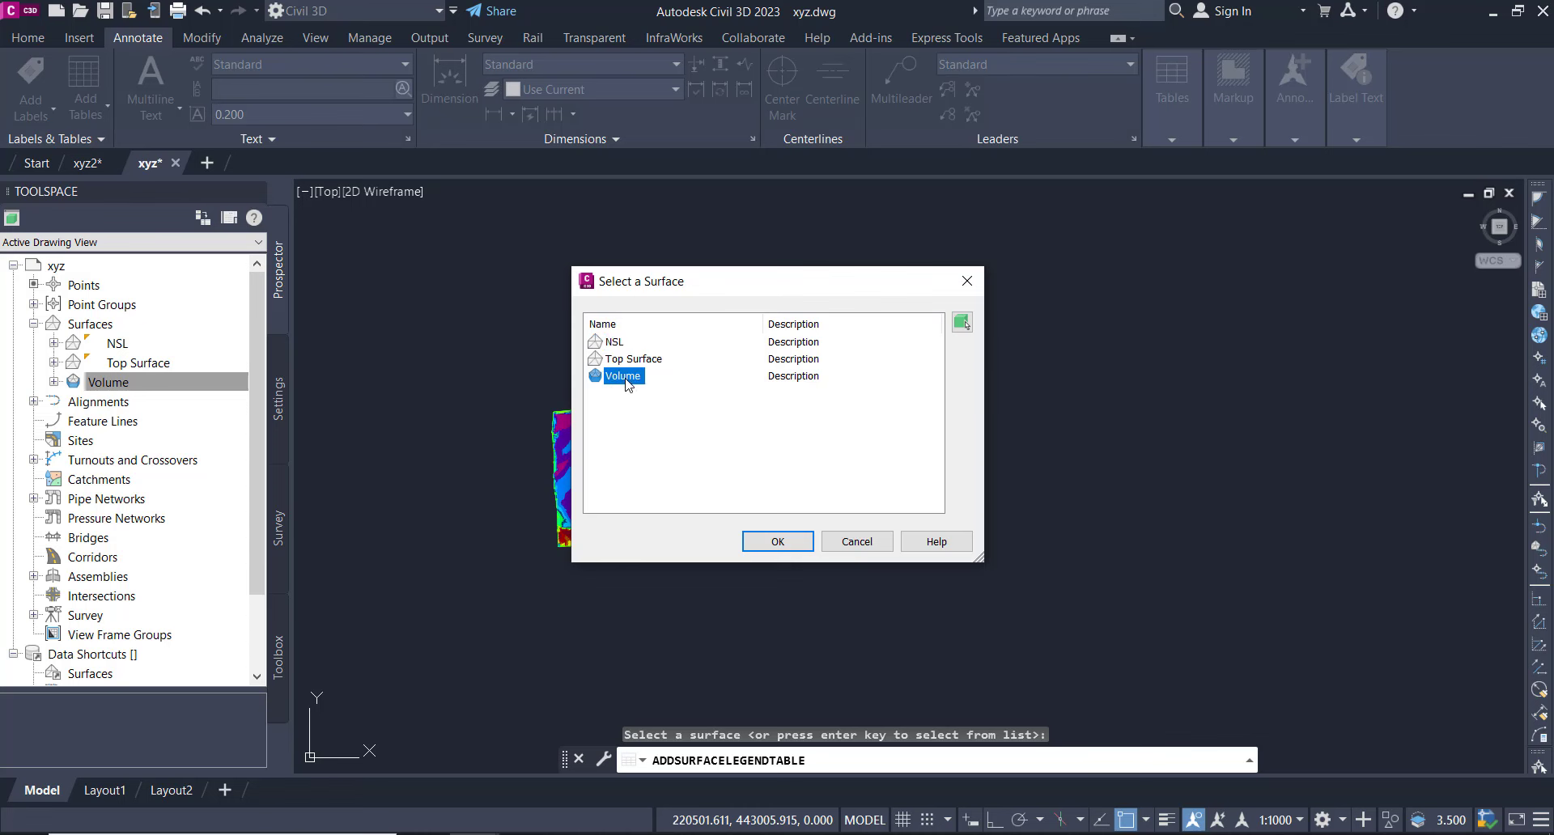
pyautogui.click(779, 546)
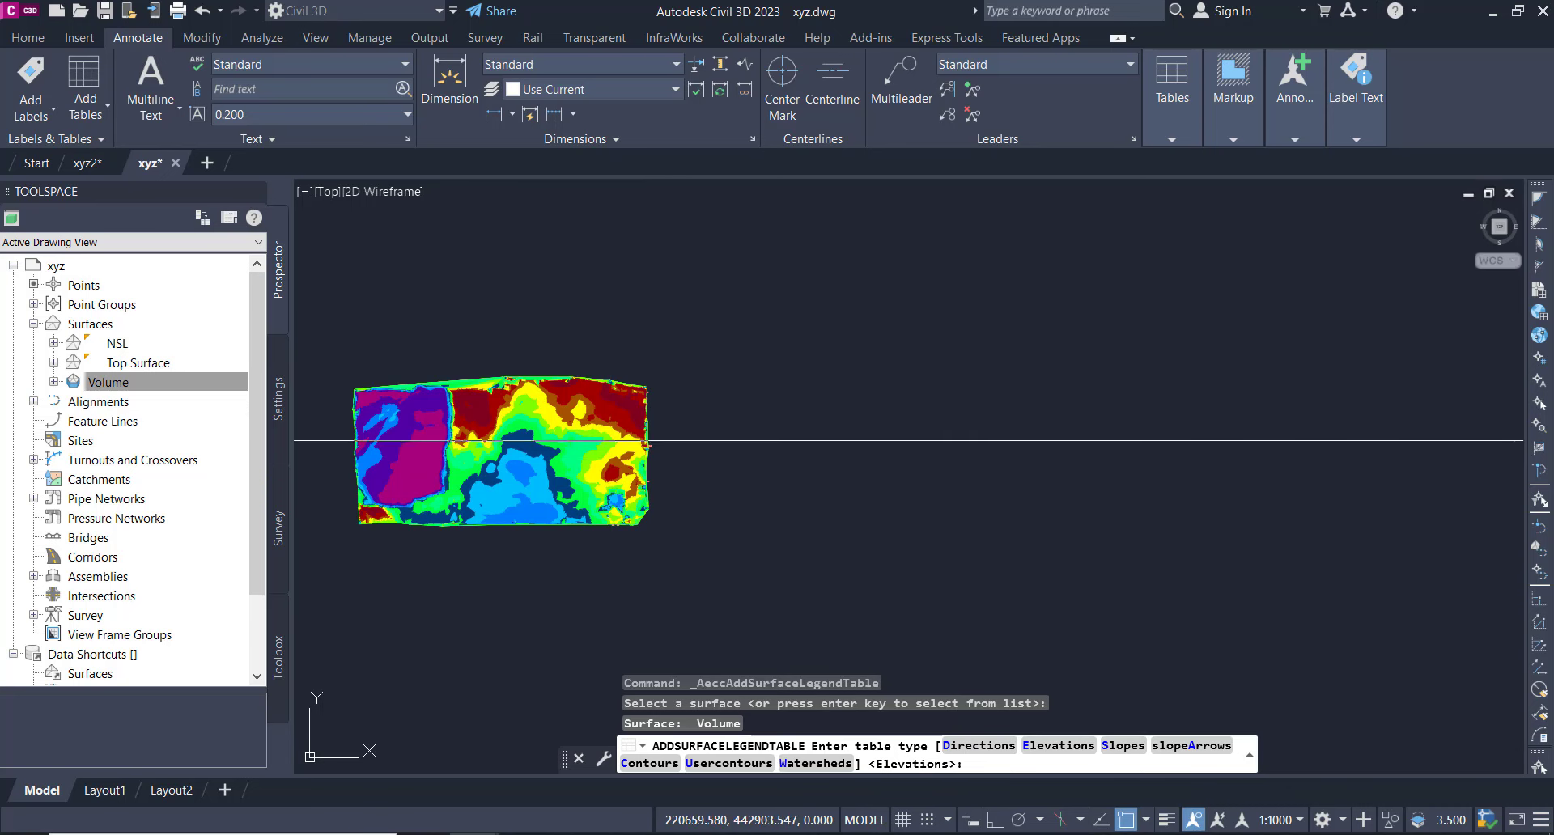
# Choose the Elevations table type with Dynamic behaviour
pyautogui.click(1029, 746)
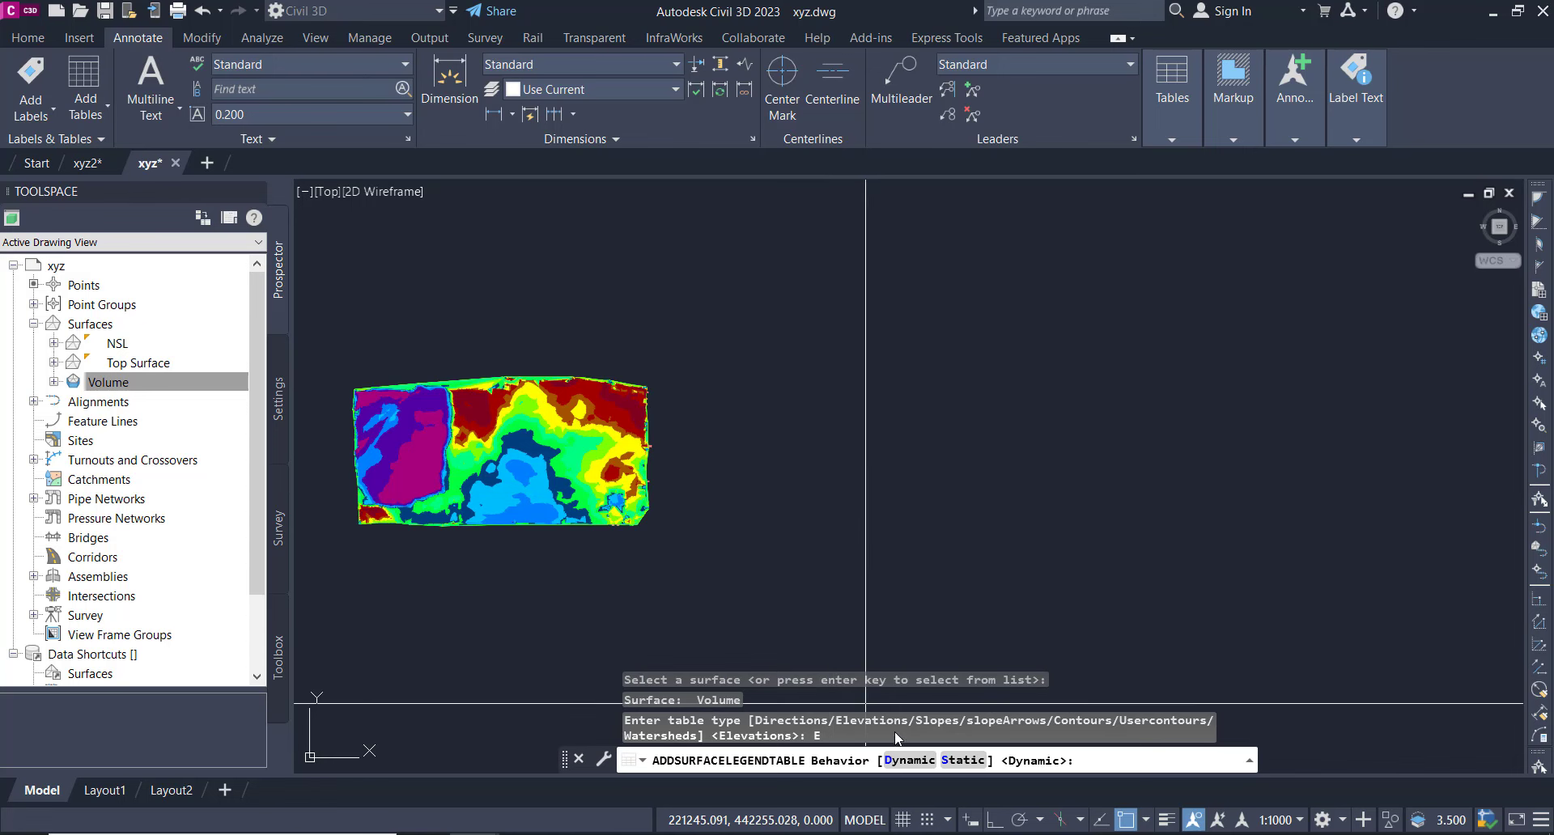
pyautogui.click(908, 760)
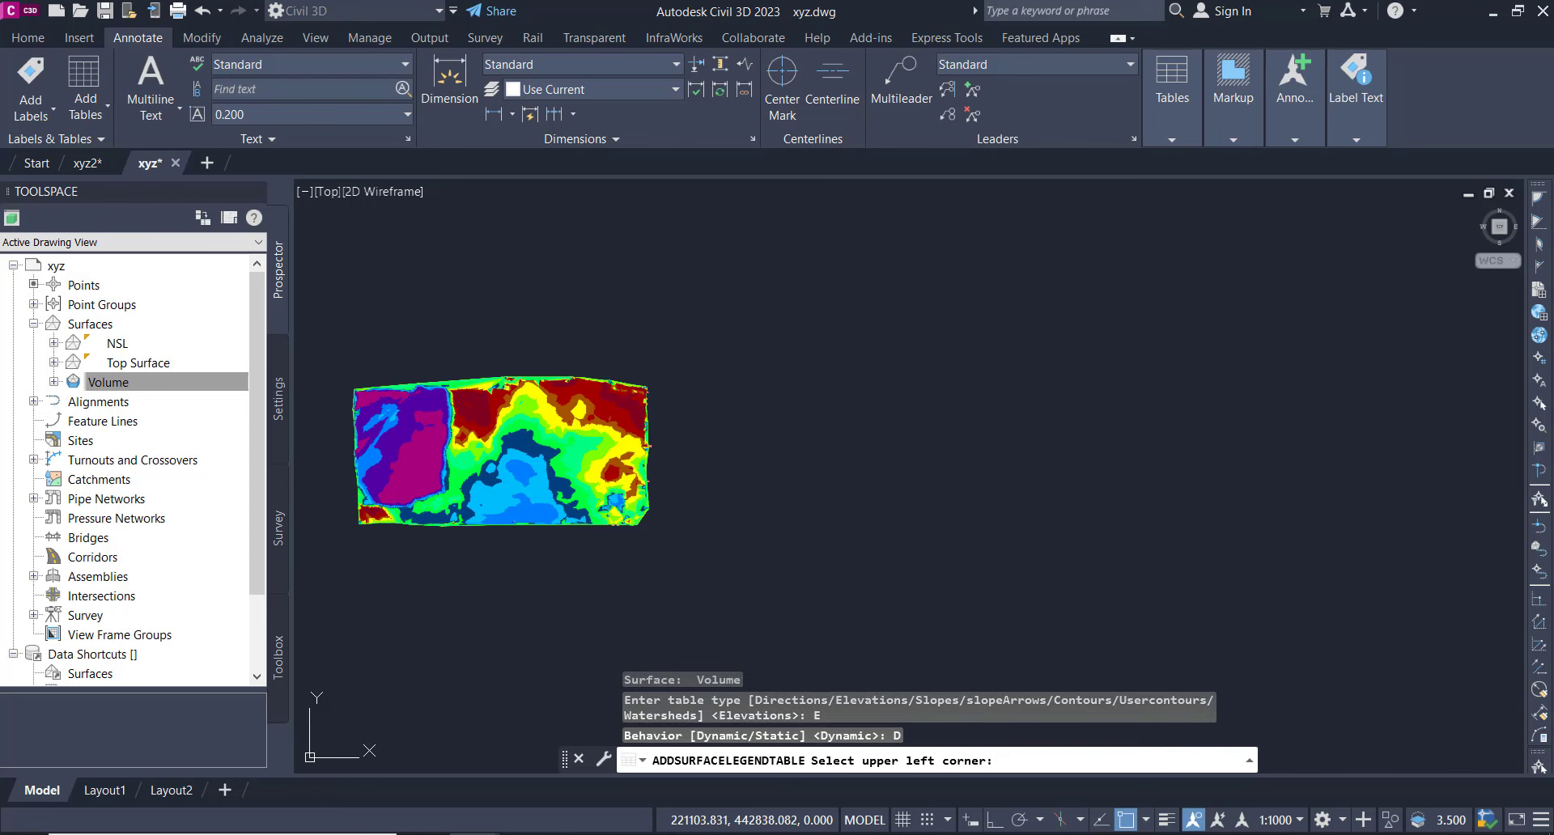
pyautogui.scroll(4, 792, 398)
# Place the Elevations Table's upper-left corner to the right of the coloured surface
pyautogui.scroll(4, 781, 377)
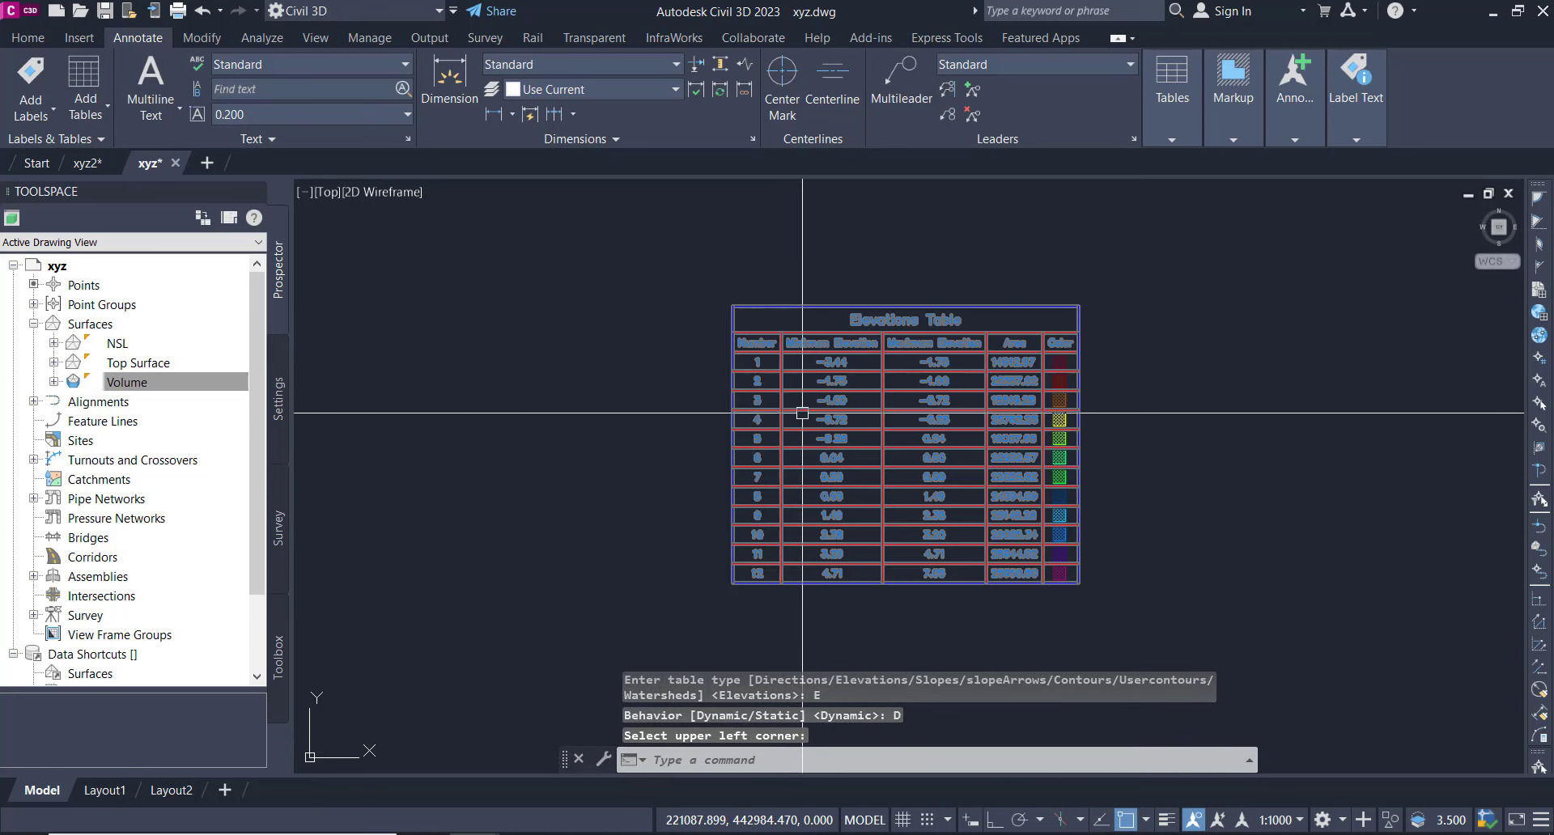
pyautogui.scroll(2, 758, 367)
pyautogui.moveTo(752, 416); pyautogui.dragTo(678, 331, button='middle')
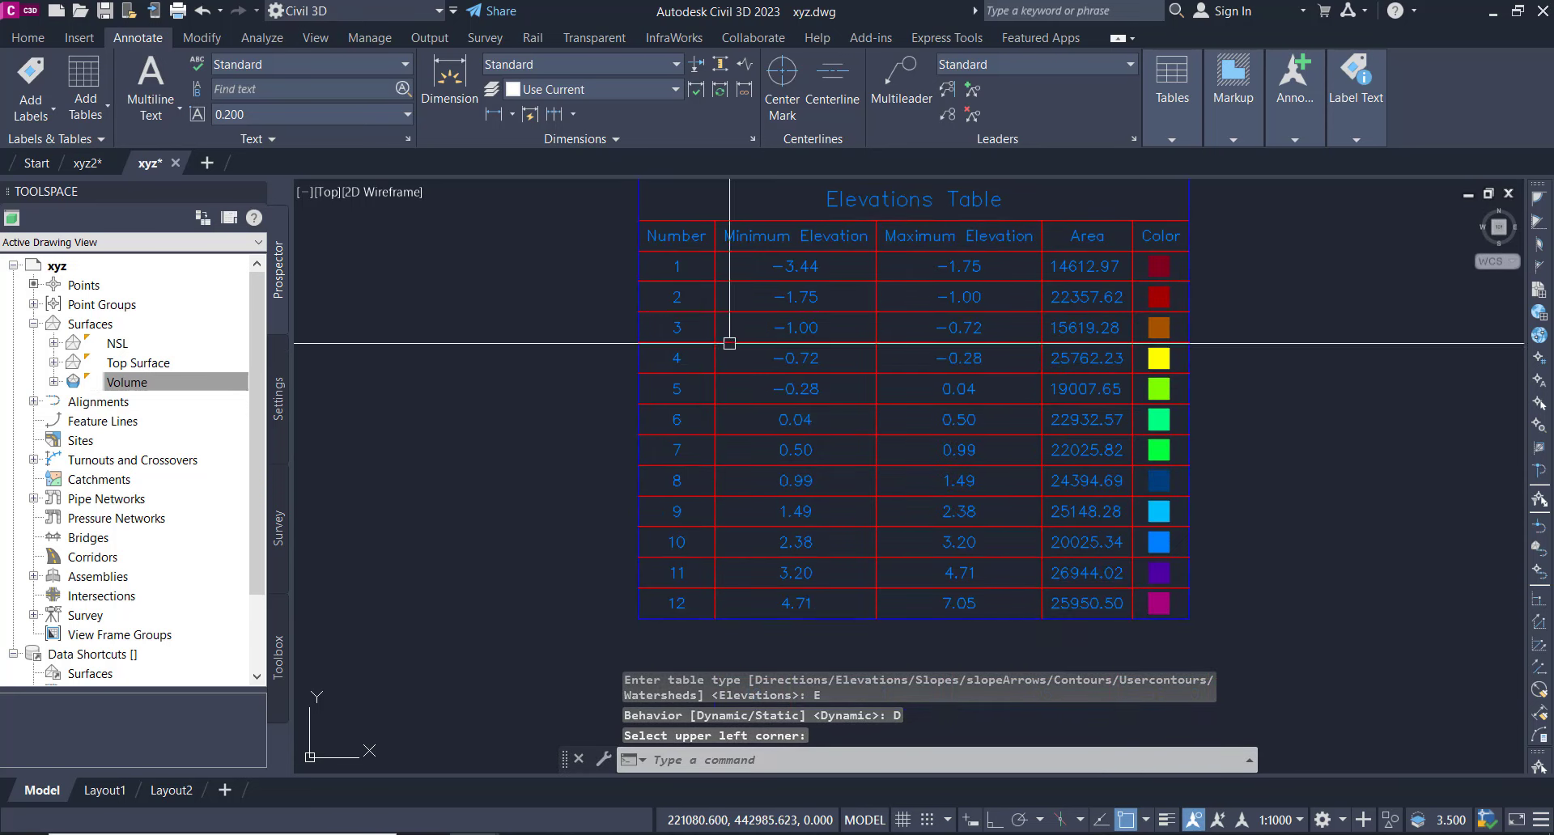
pyautogui.click(925, 280)
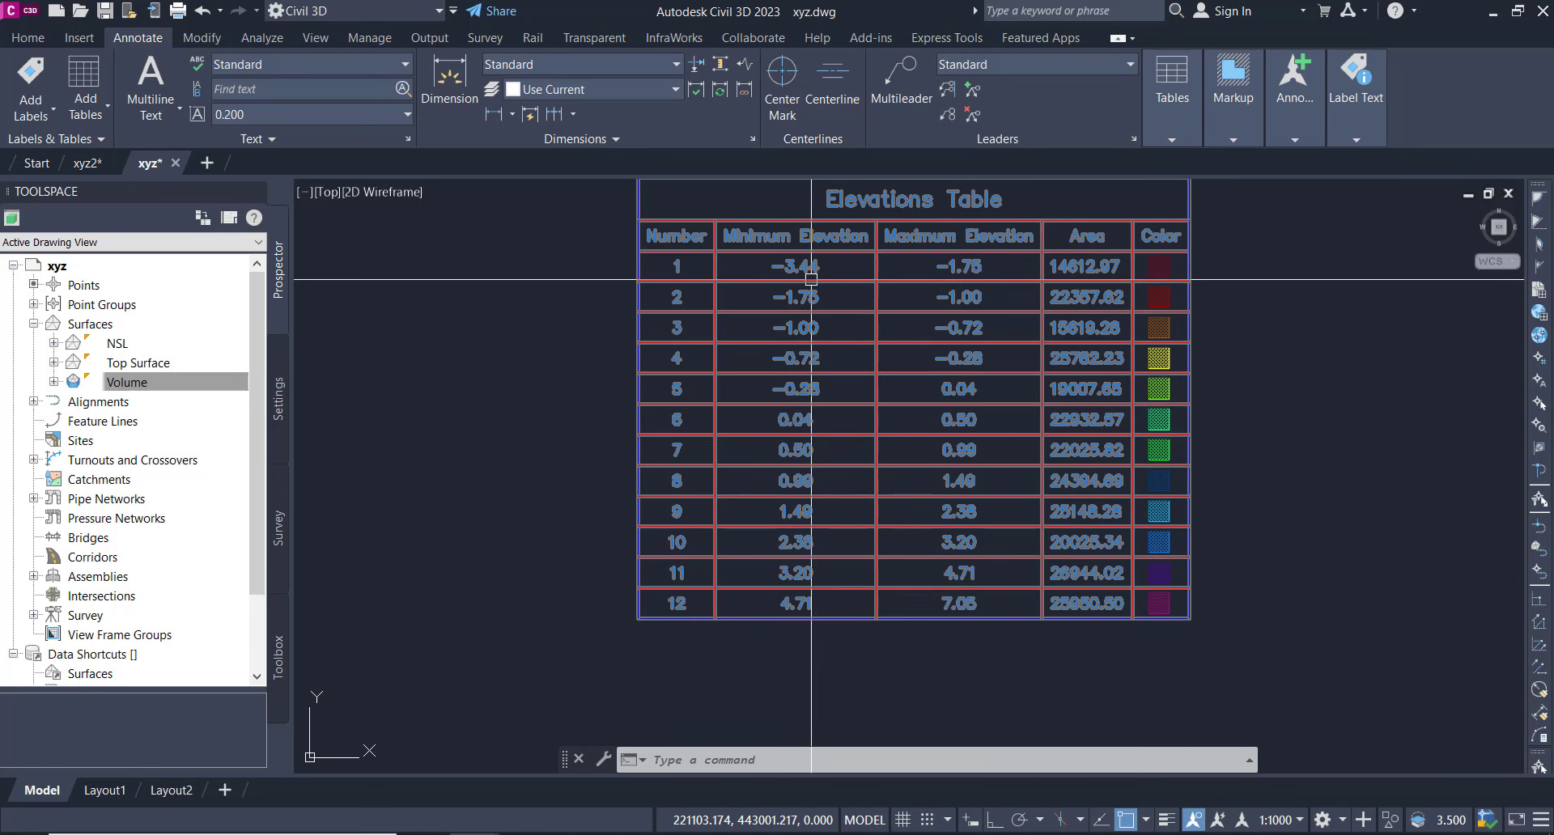
# Zoom in to check the placed 12-row table, then select it
pyautogui.moveTo(811, 280); pyautogui.dragTo(809, 308, button='middle')
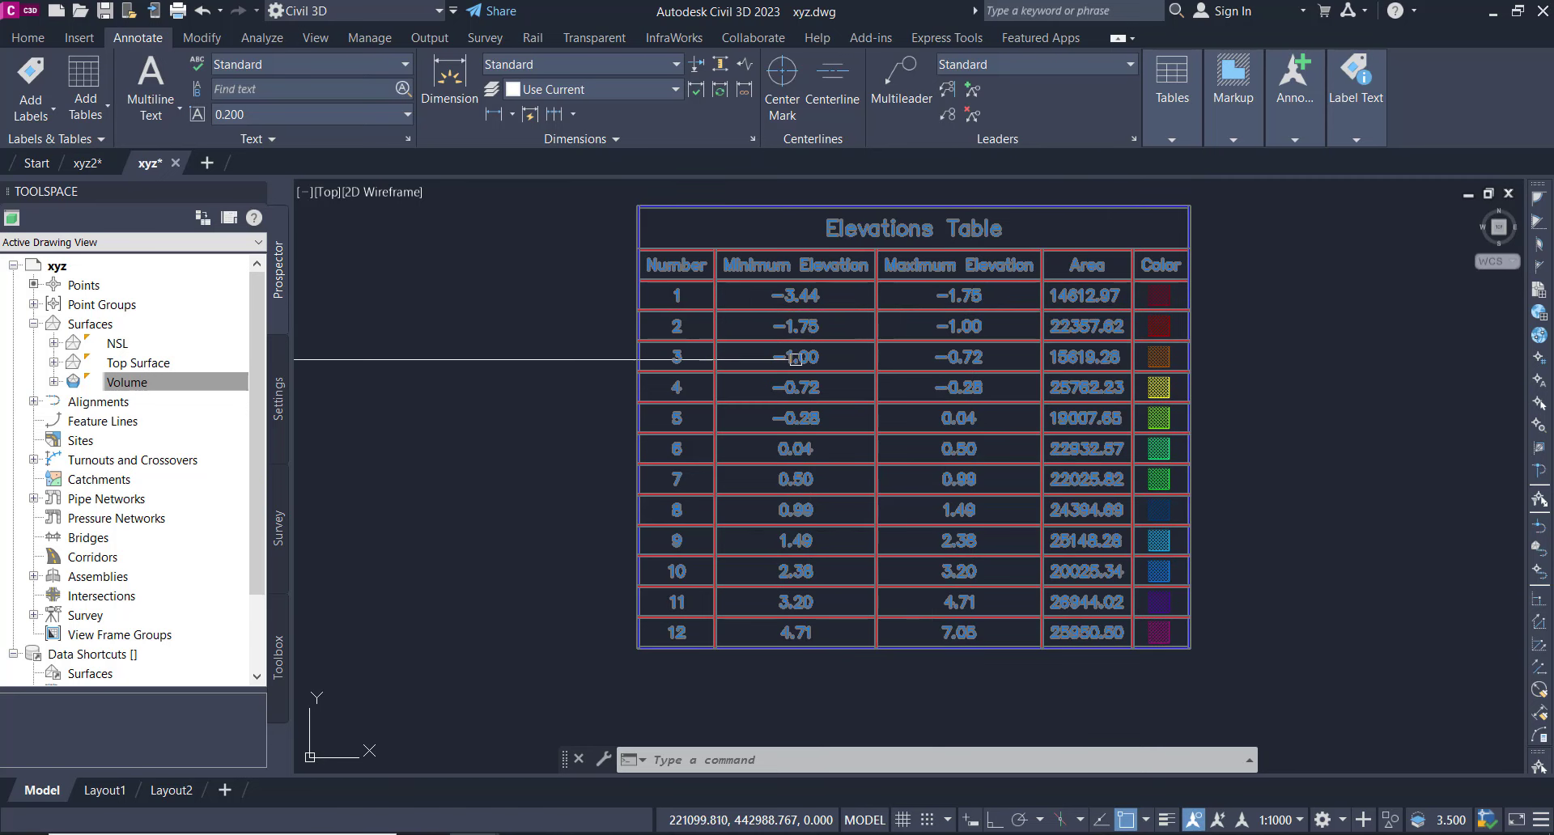
pyautogui.scroll(-2, 819, 372)
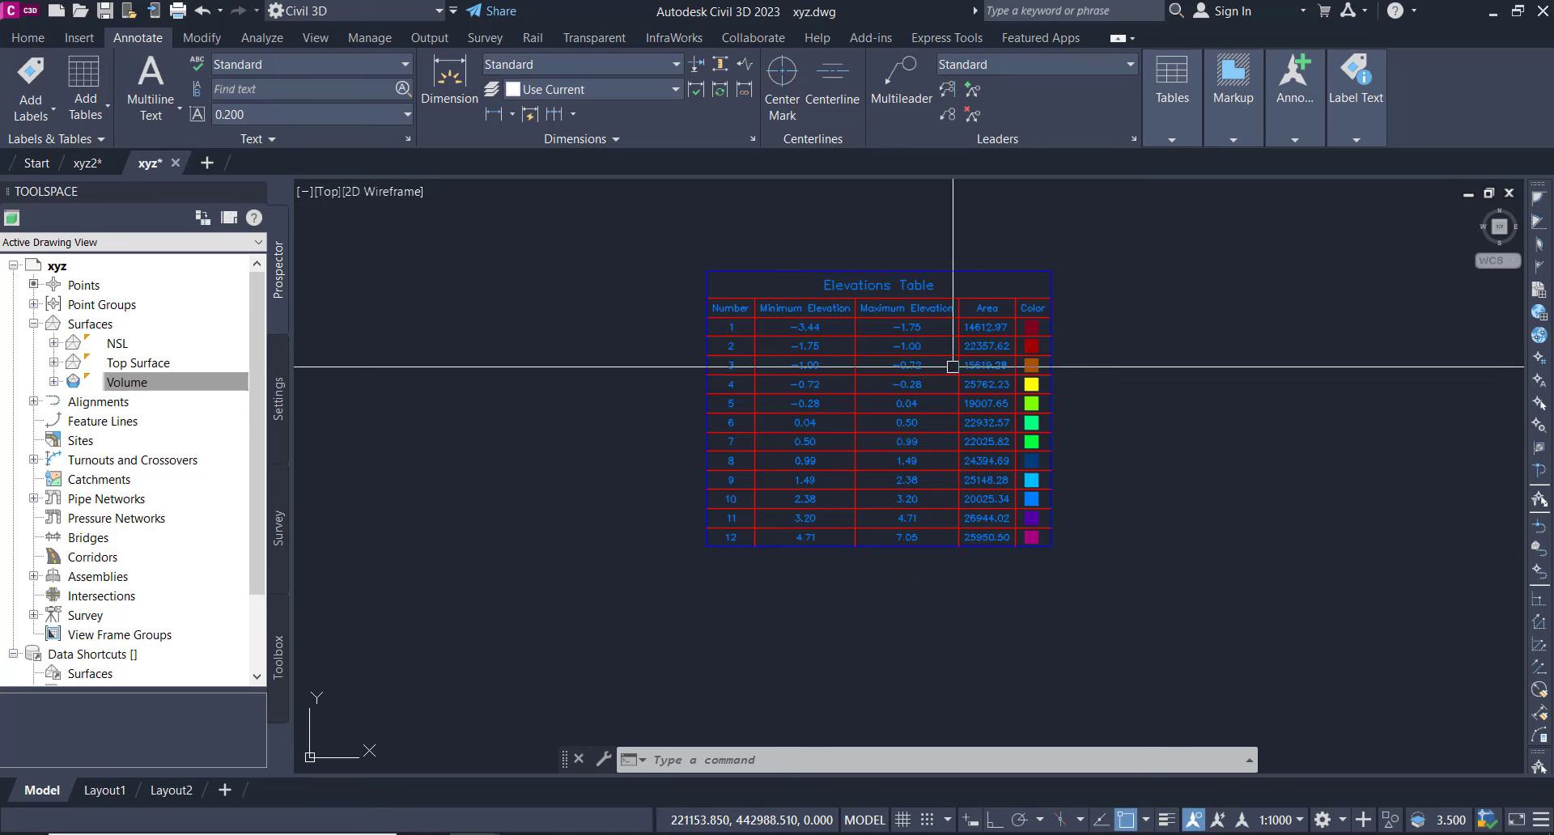
pyautogui.scroll(2, 816, 336)
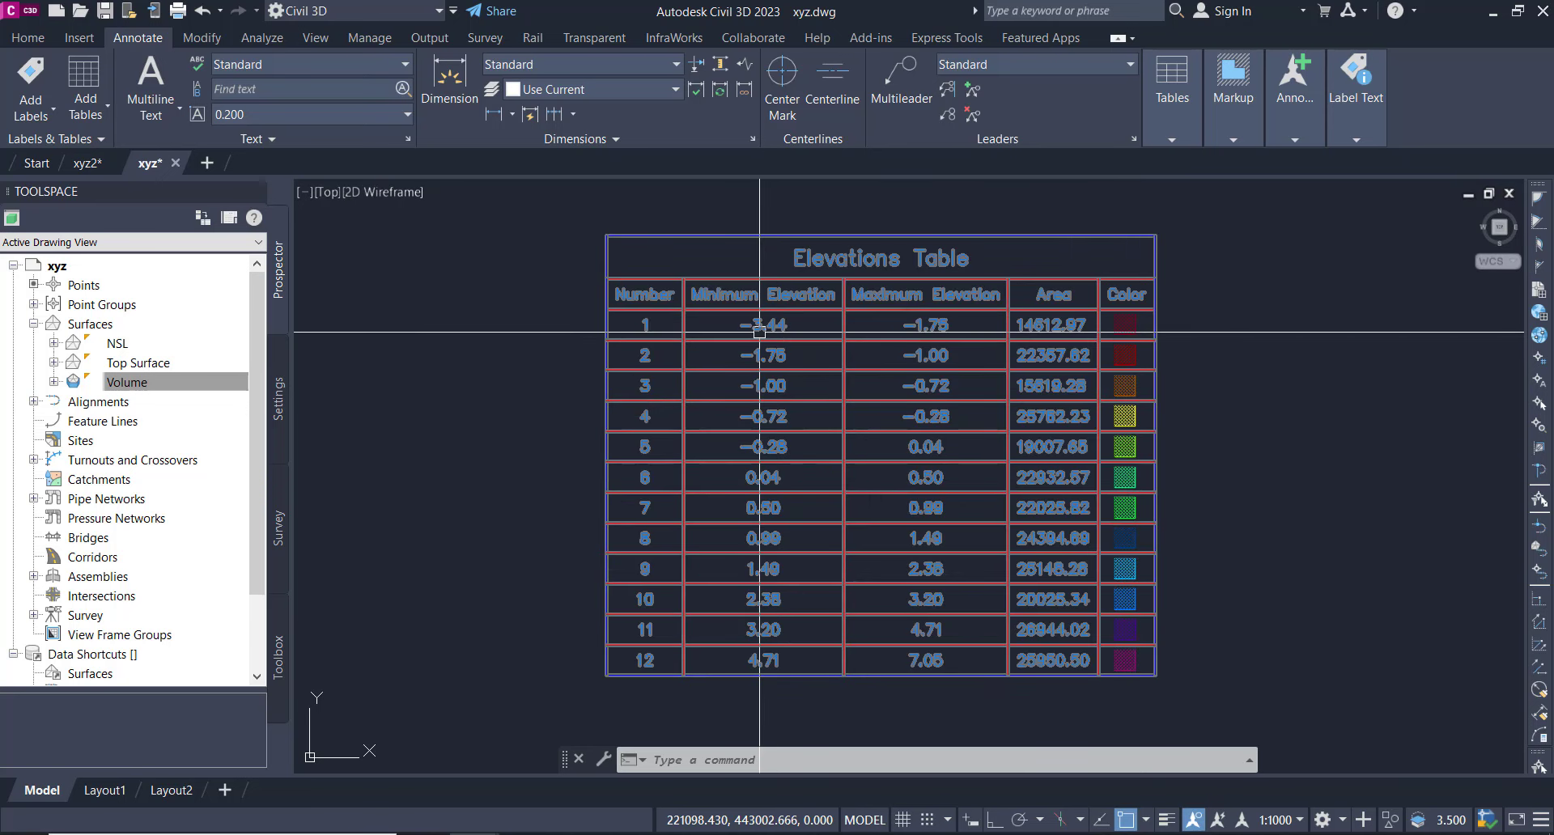
pyautogui.scroll(2, 955, 331)
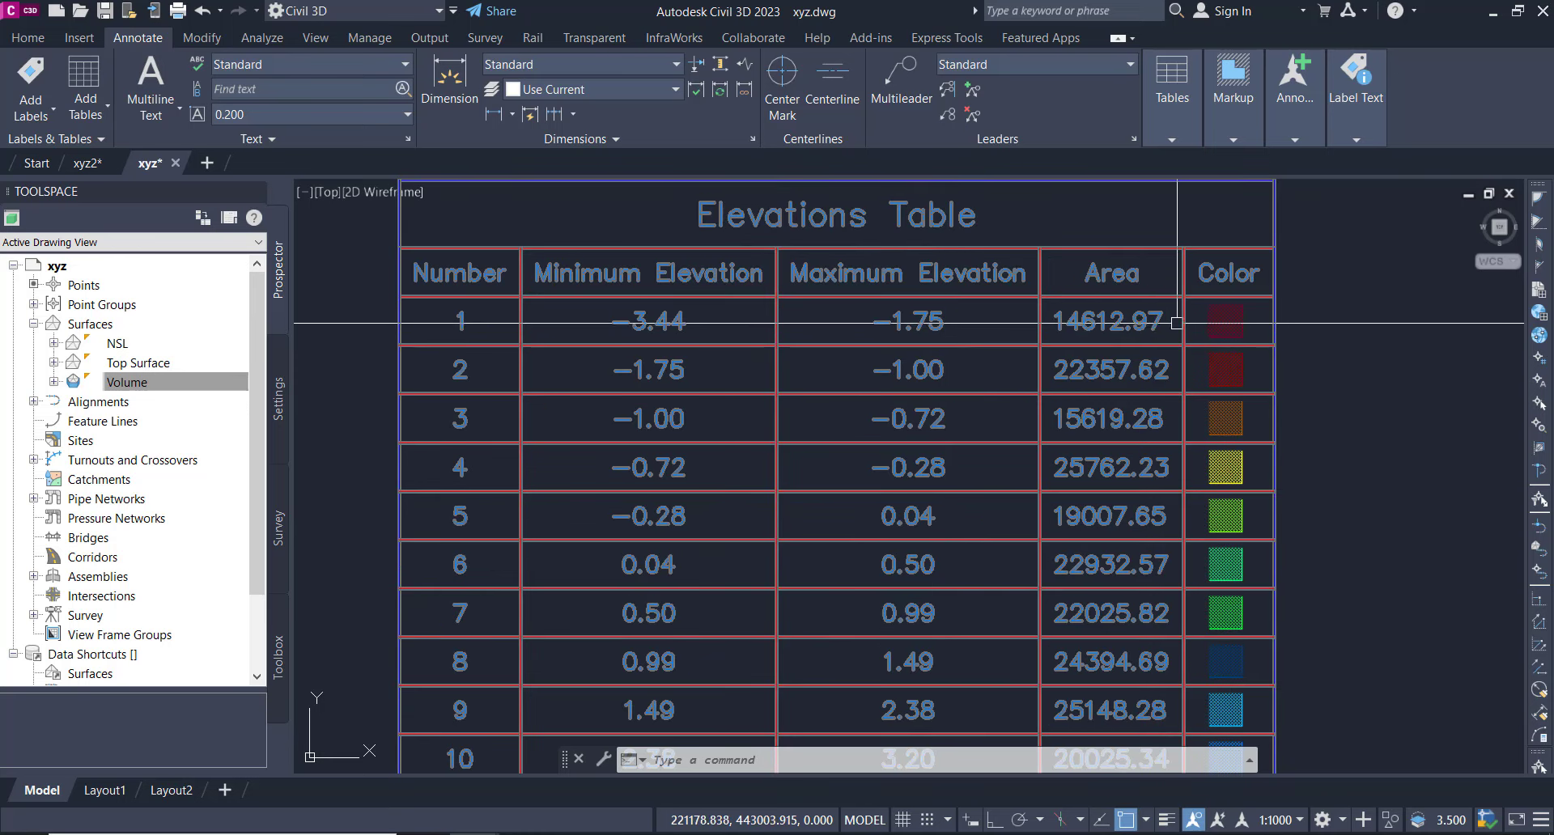
pyautogui.scroll(-2, 1194, 323)
pyautogui.scroll(-2, 755, 412)
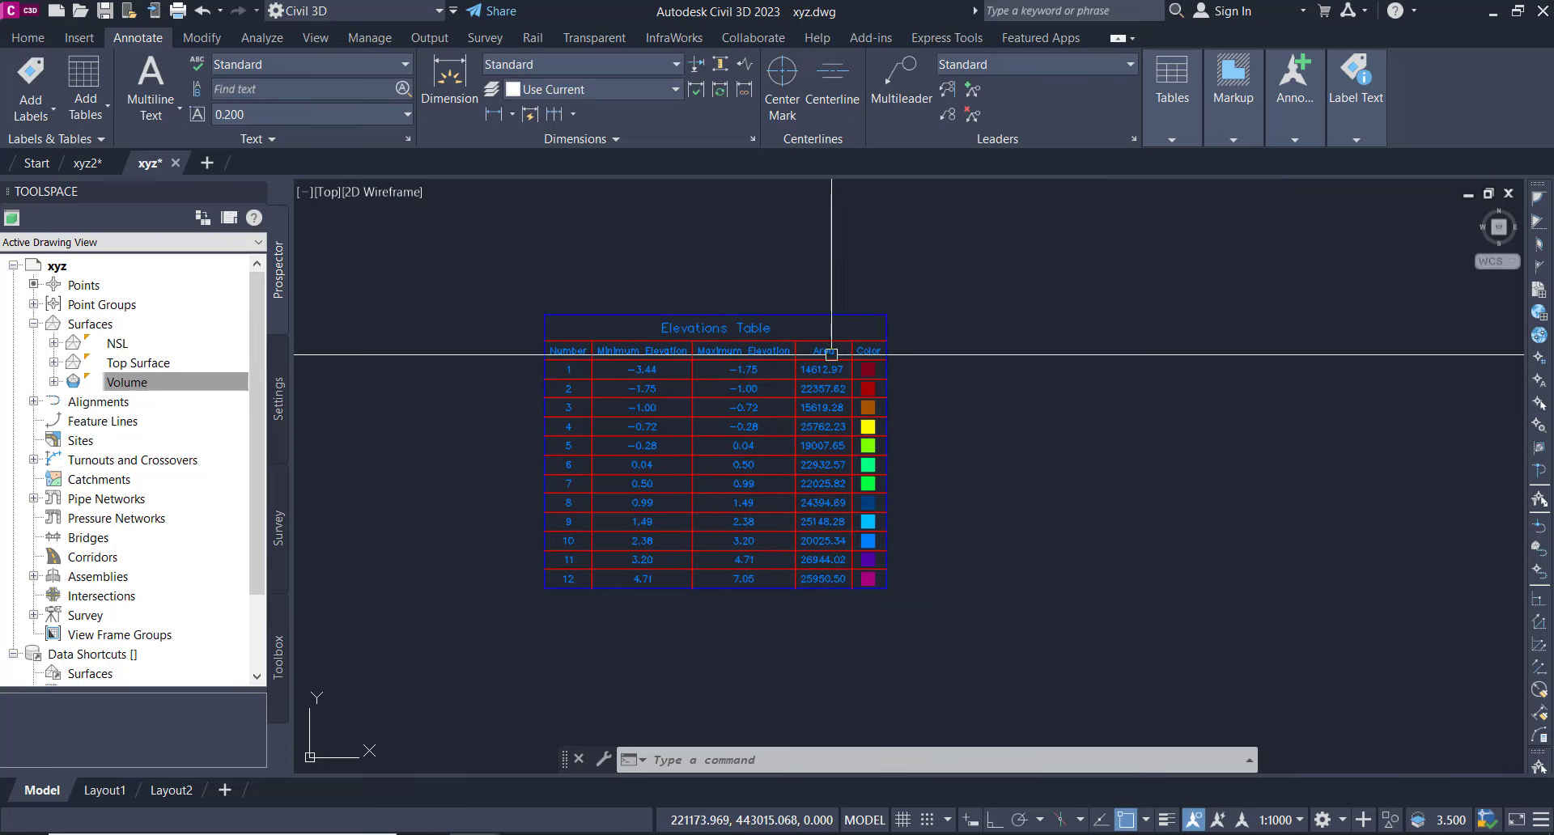
pyautogui.moveTo(825, 357); pyautogui.dragTo(912, 347, button='middle')
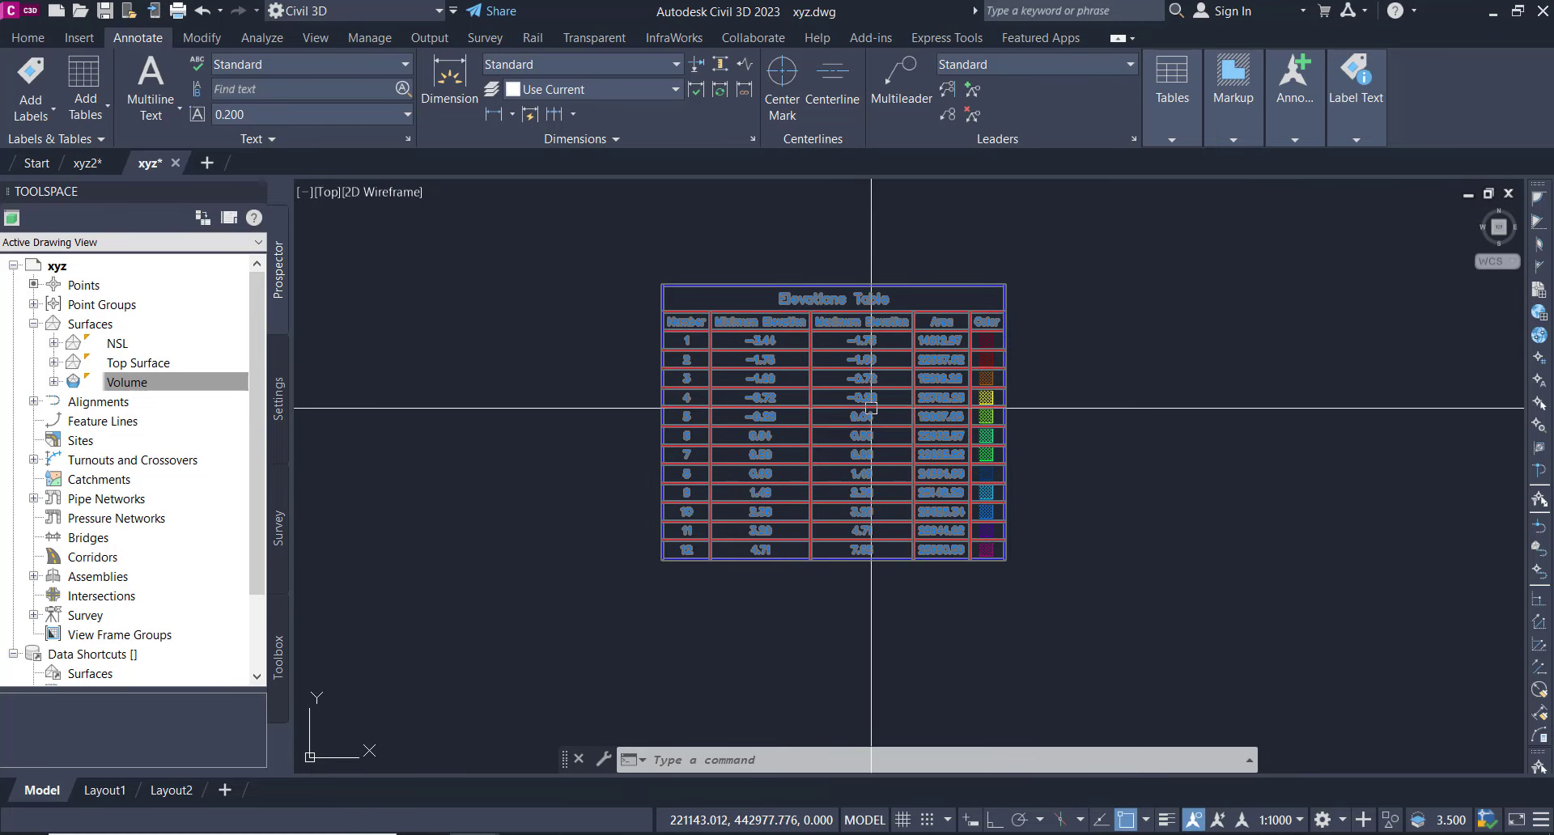
pyautogui.scroll(-2, 873, 410)
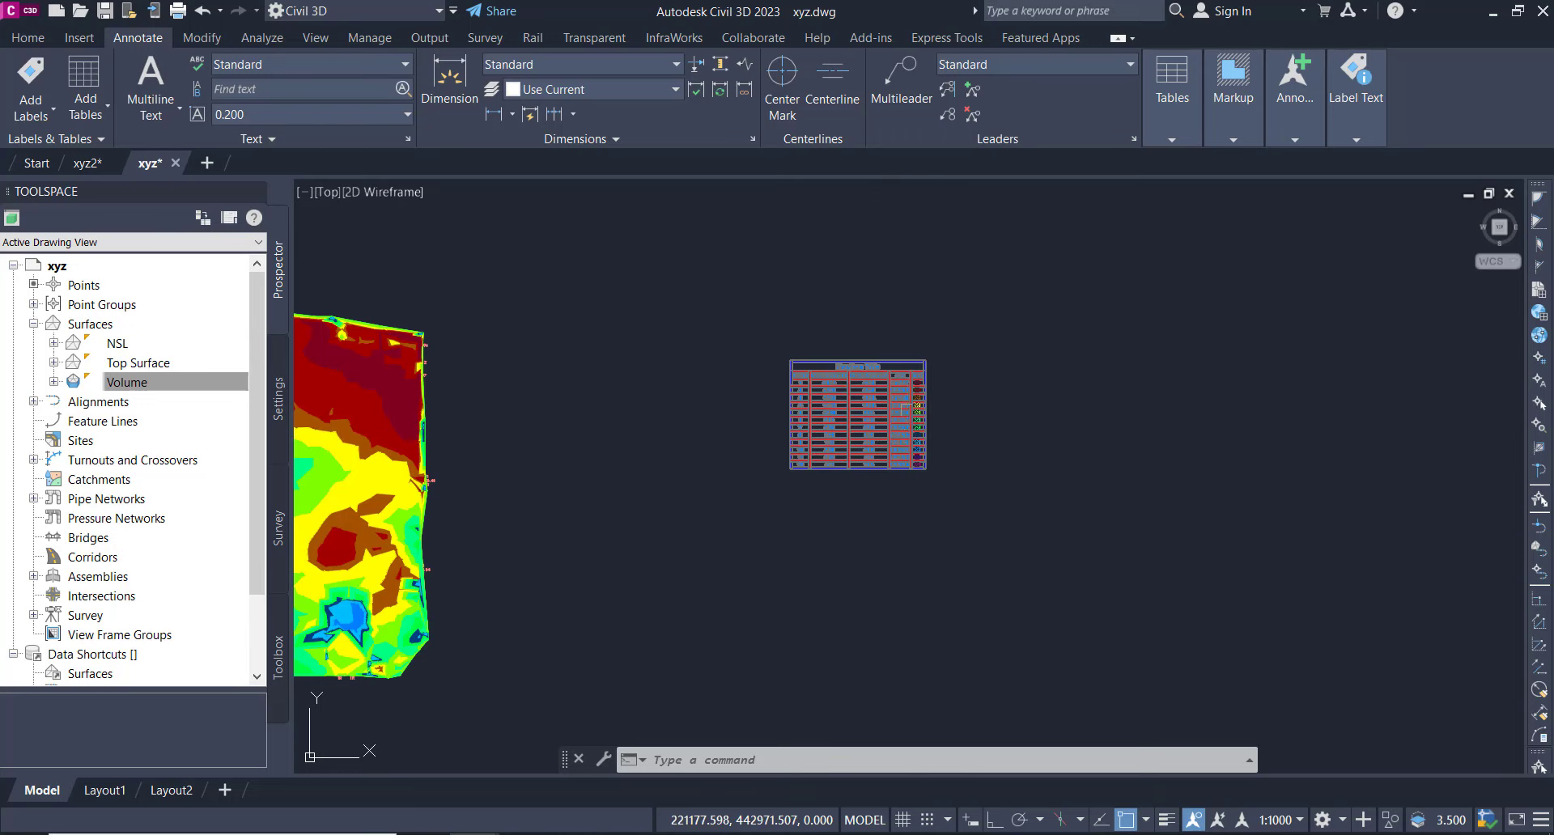
pyautogui.scroll(2, 923, 413)
pyautogui.scroll(2, 850, 397)
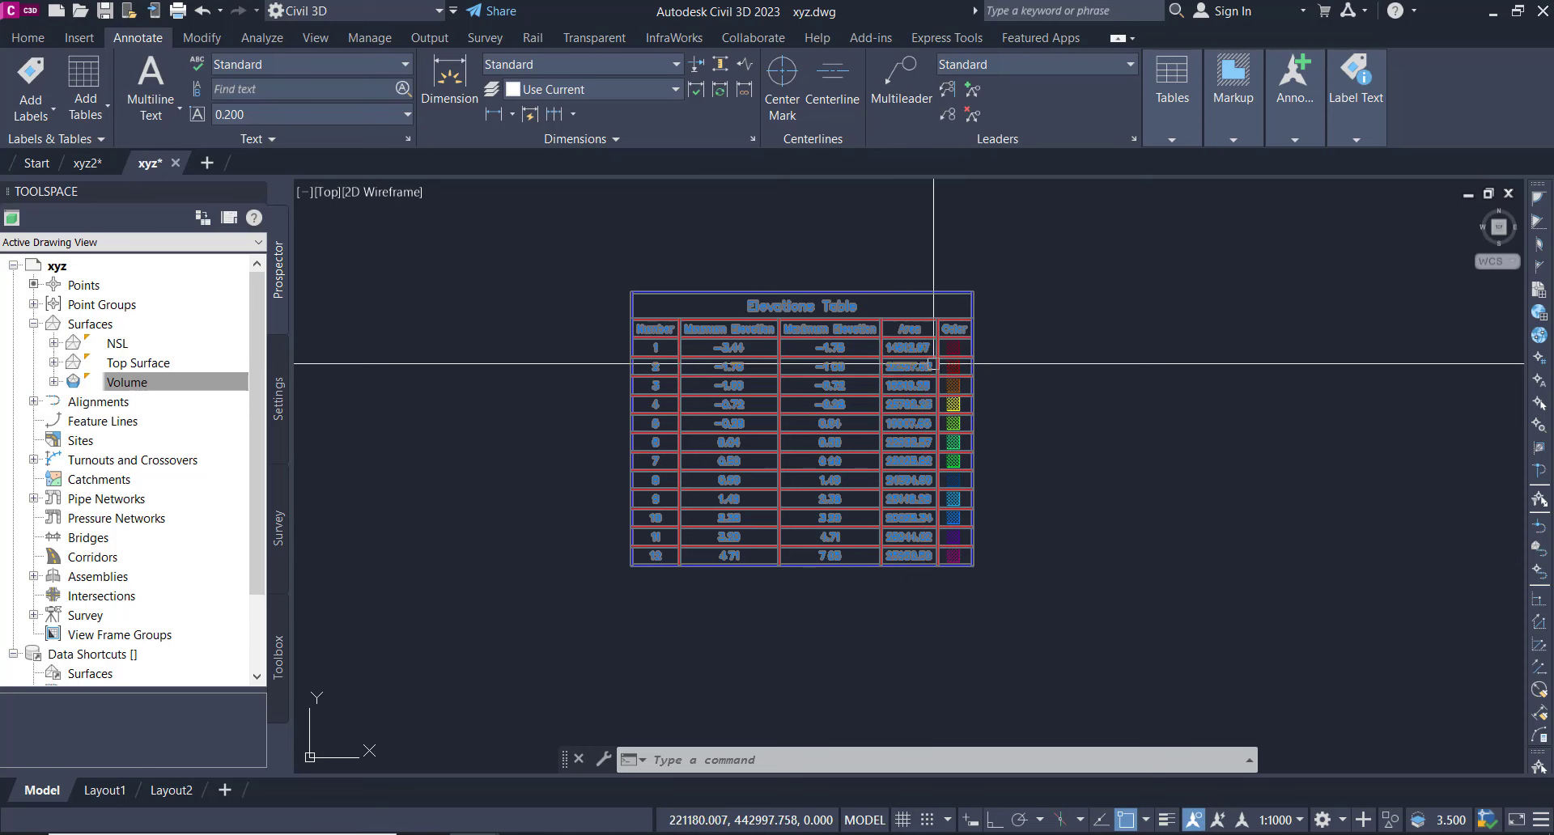
pyautogui.click(925, 323)
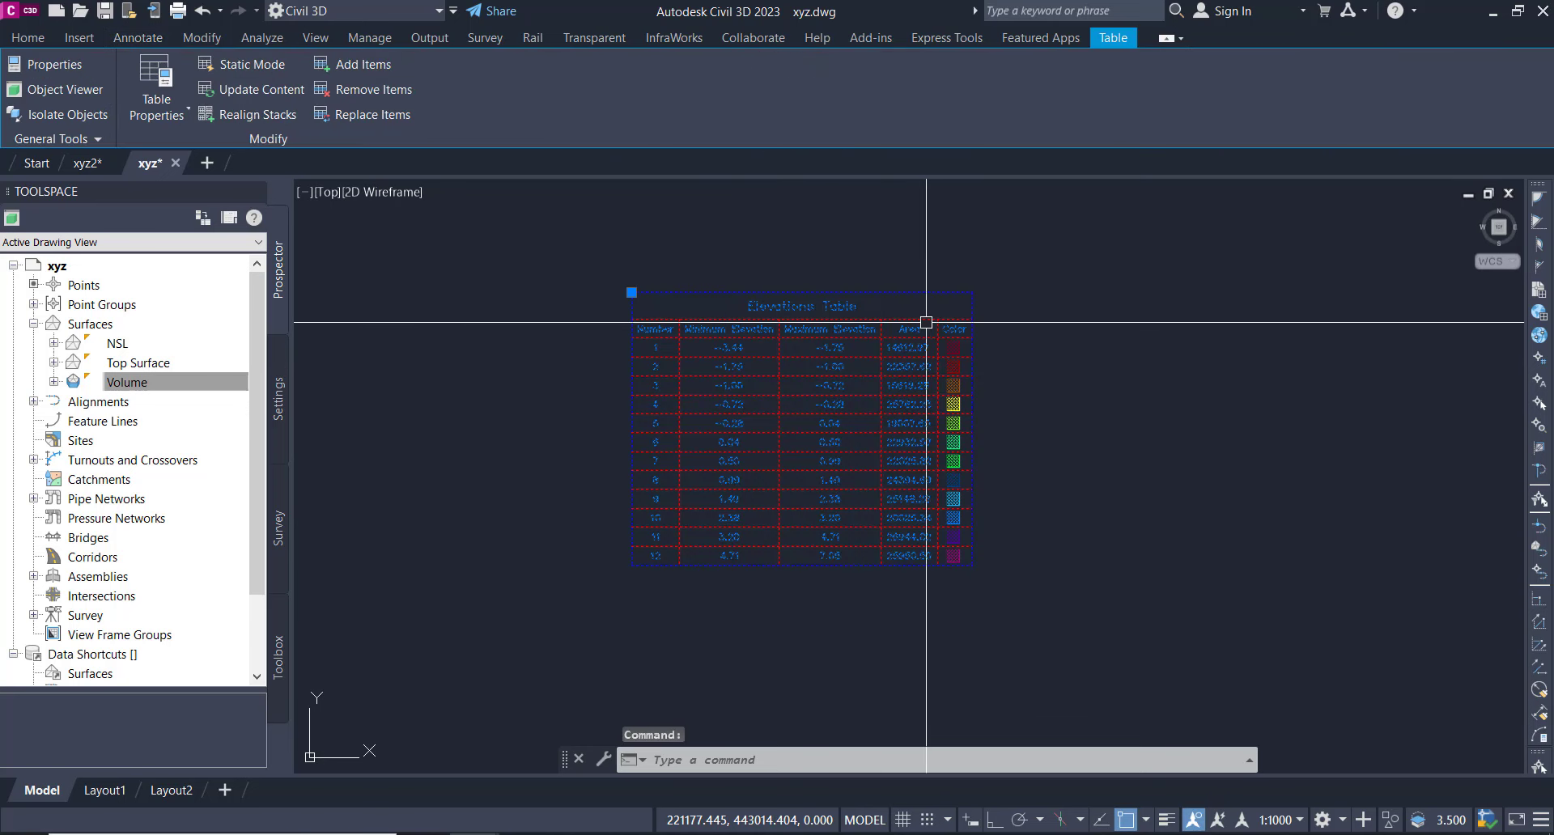
# Open the Elevations table style editor and return to its Data Properties settings
pyautogui.rightClick(870, 328)
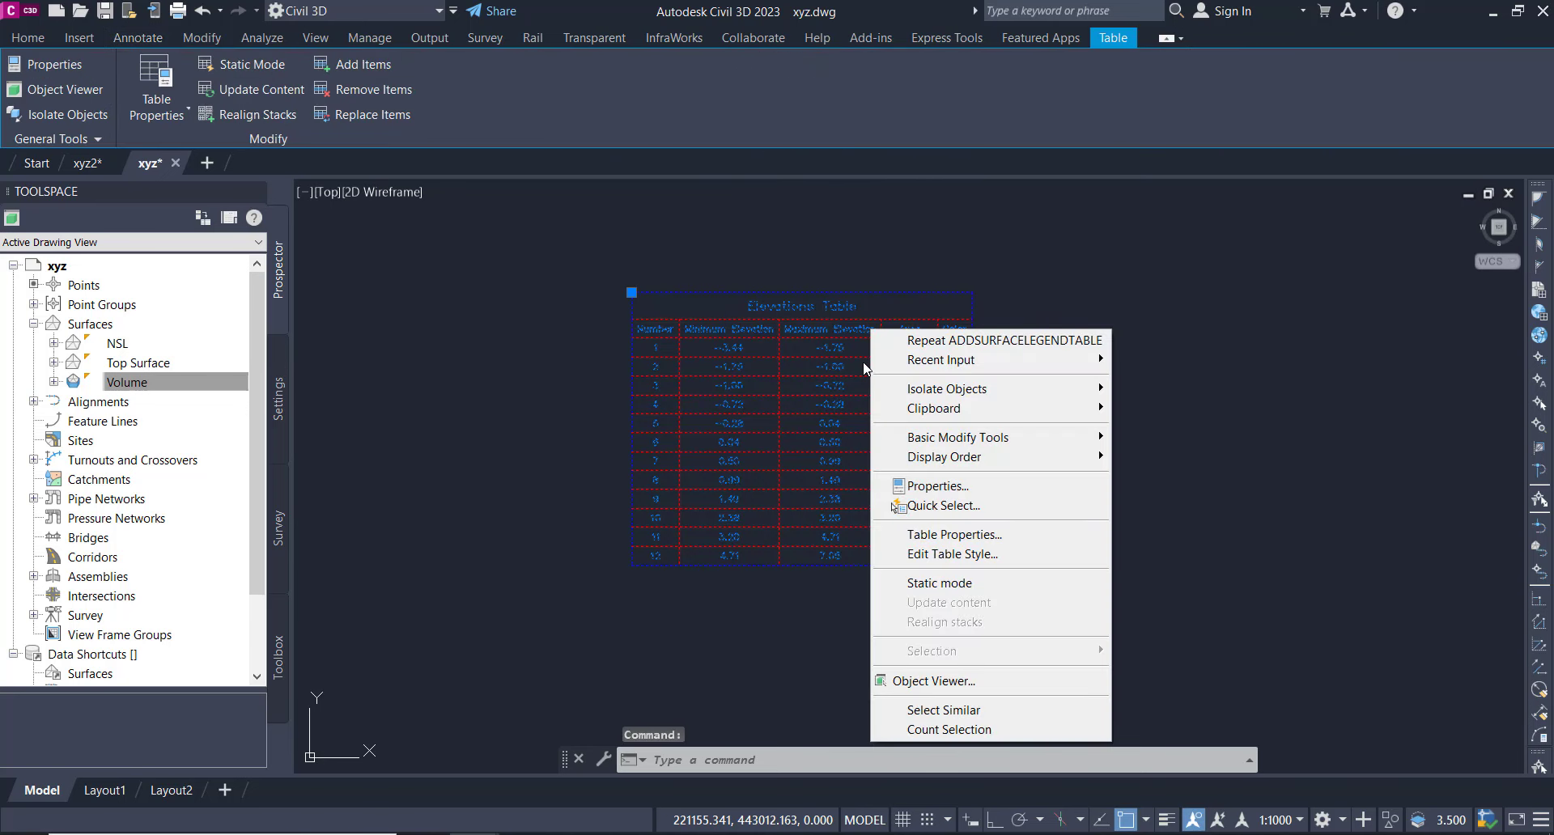
pyautogui.click(922, 556)
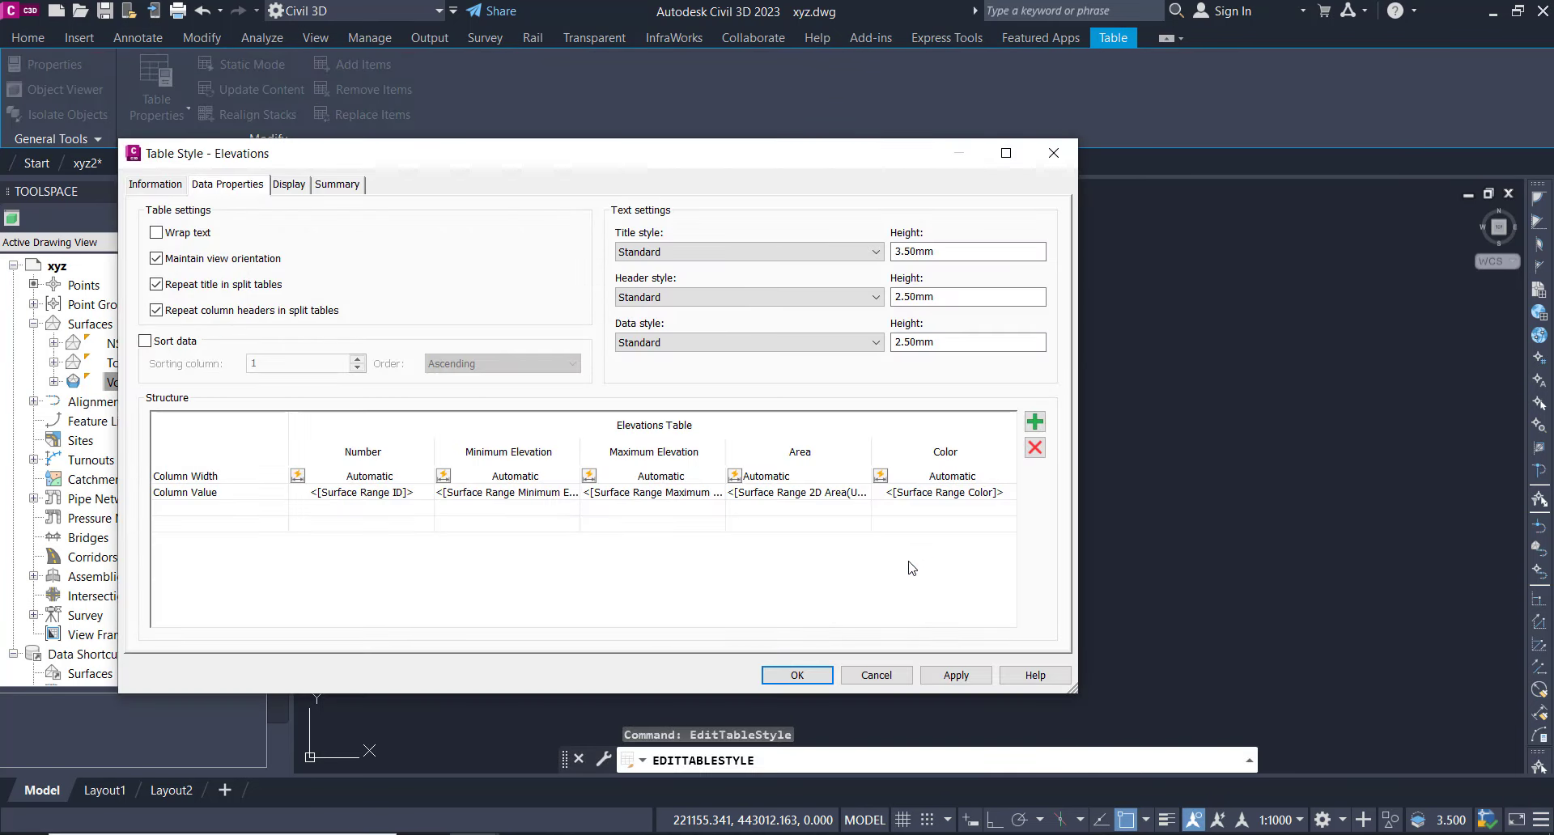
pyautogui.click(291, 185)
pyautogui.click(327, 186)
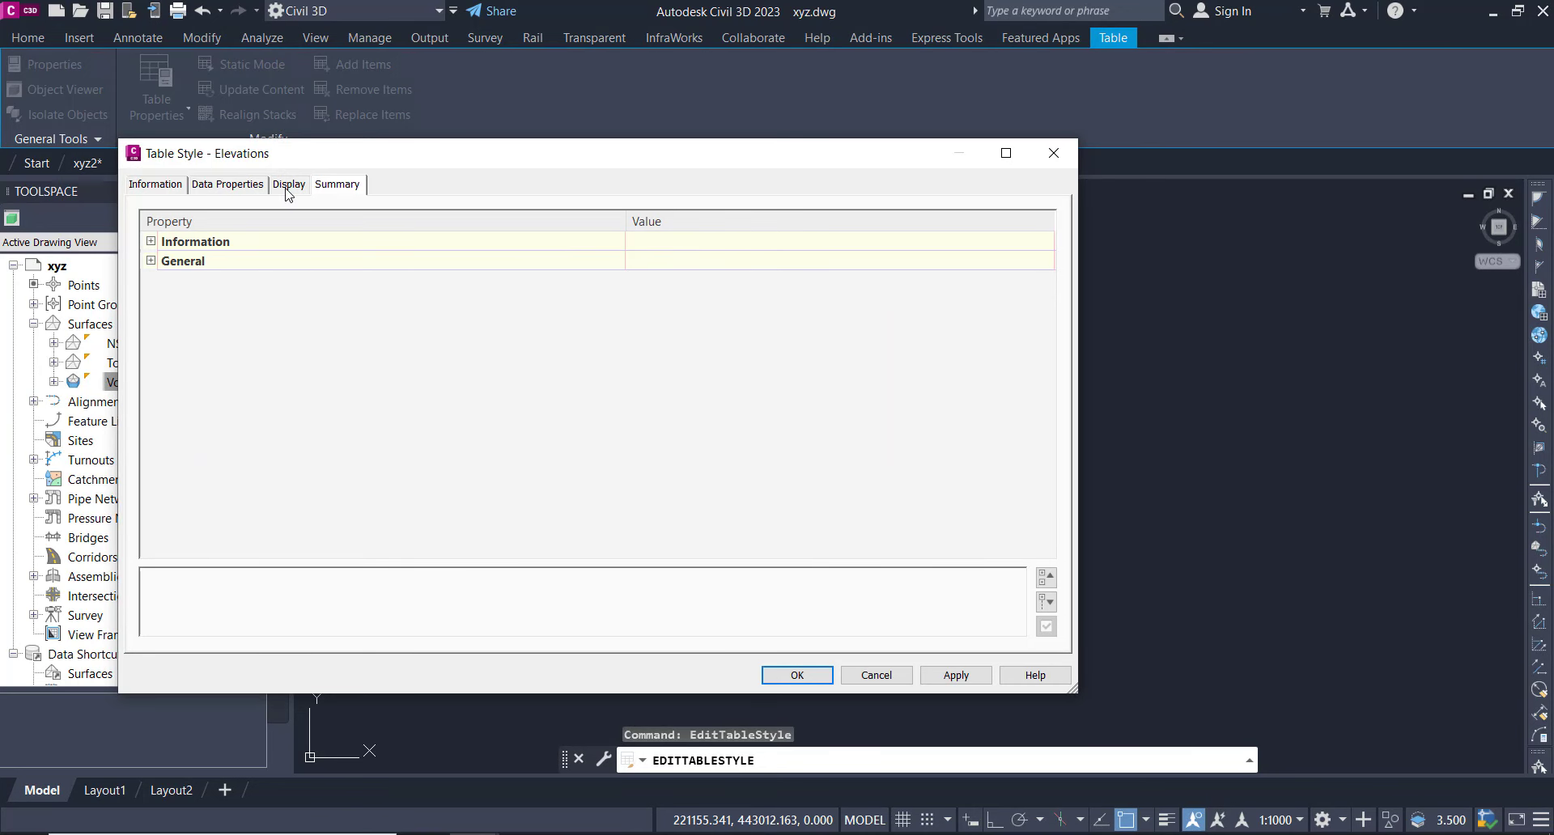
pyautogui.click(288, 184)
pyautogui.click(237, 186)
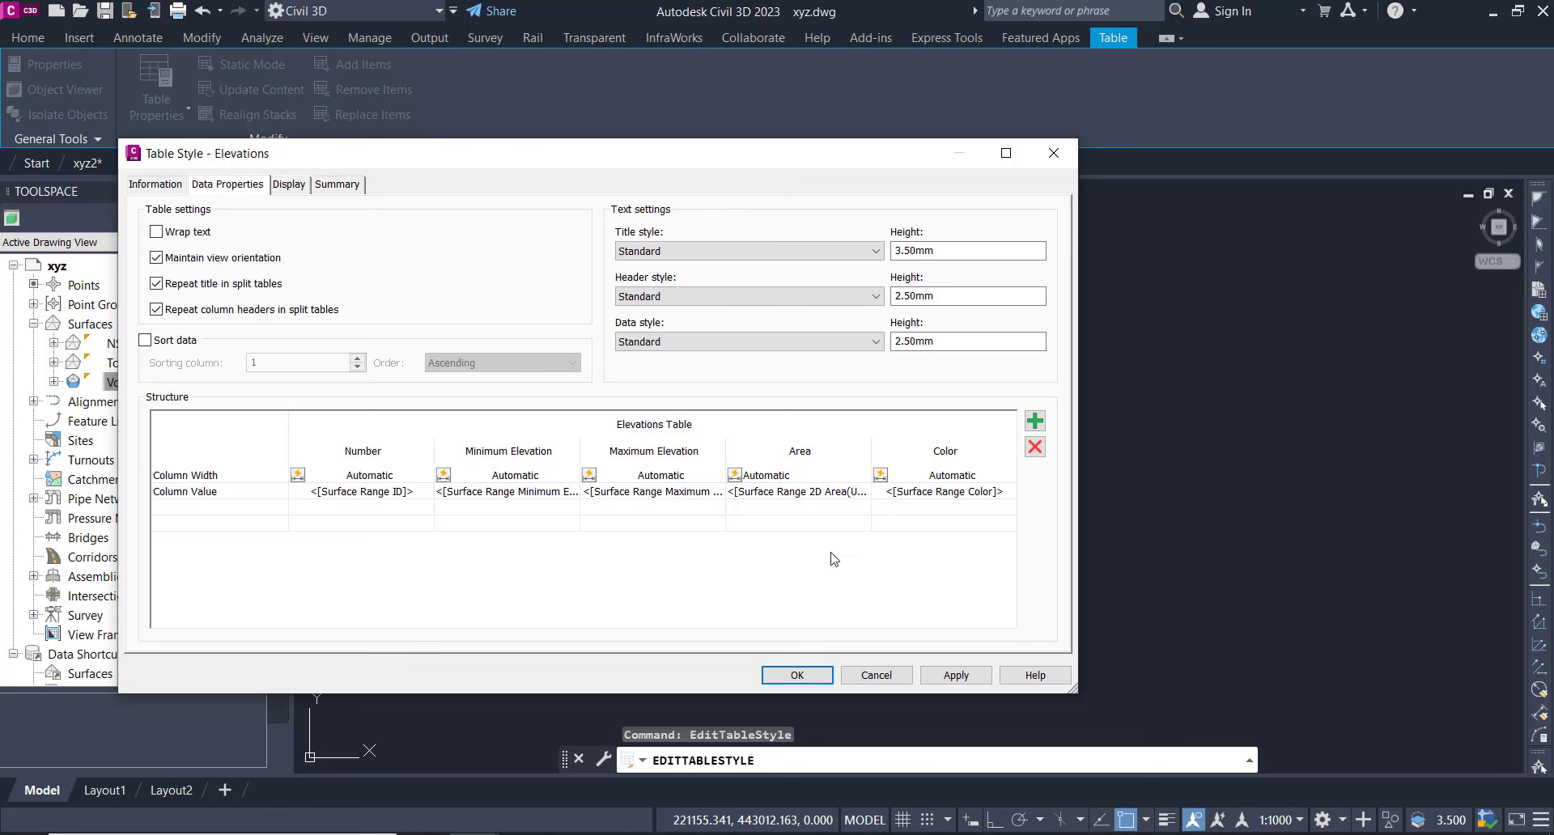
# Add a sixth column after Color and select its header
pyautogui.click(1034, 422)
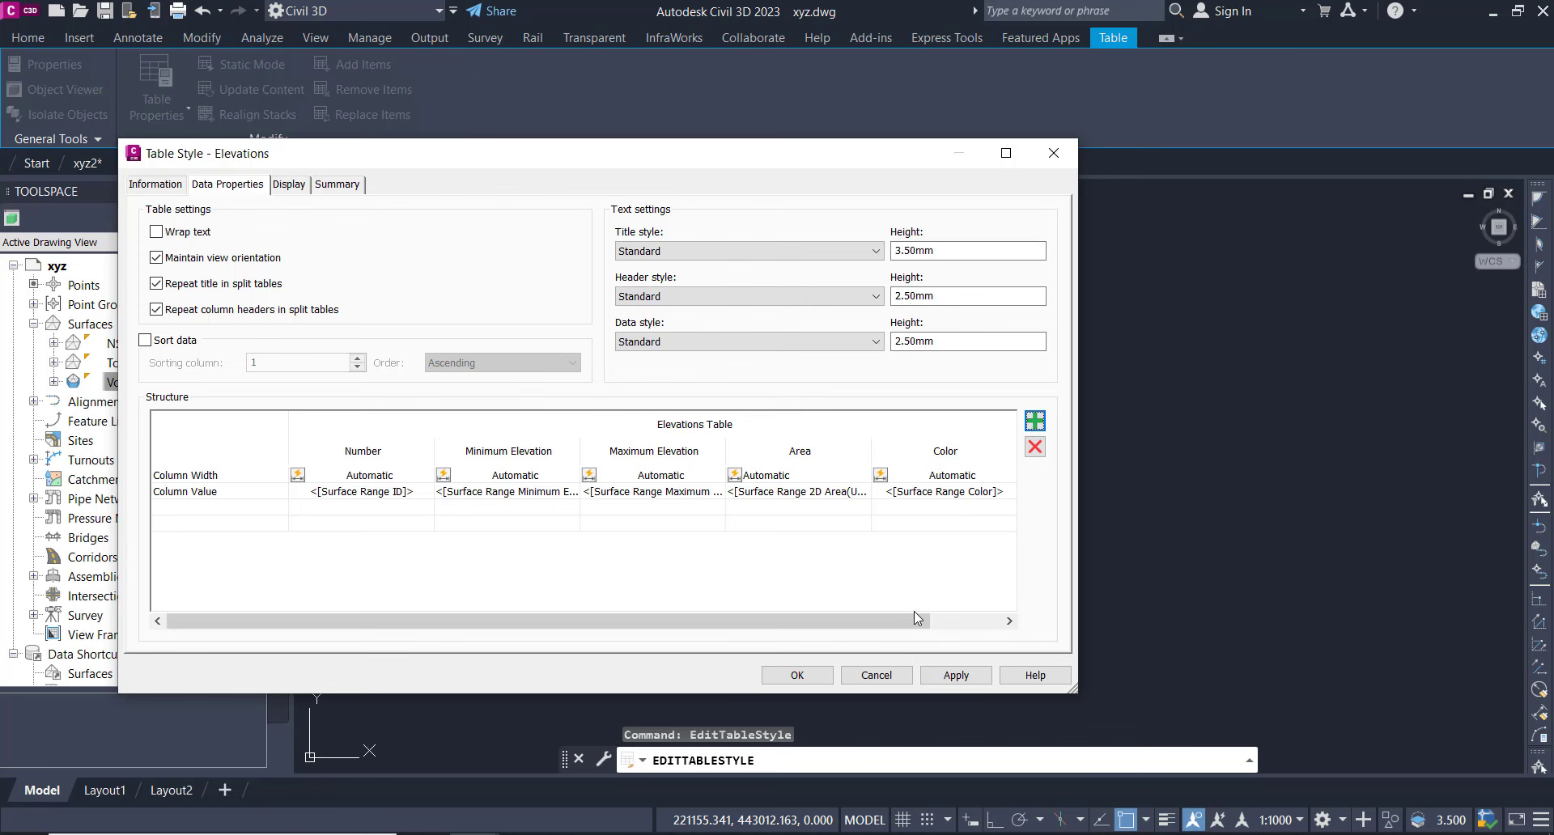
pyautogui.click(955, 628)
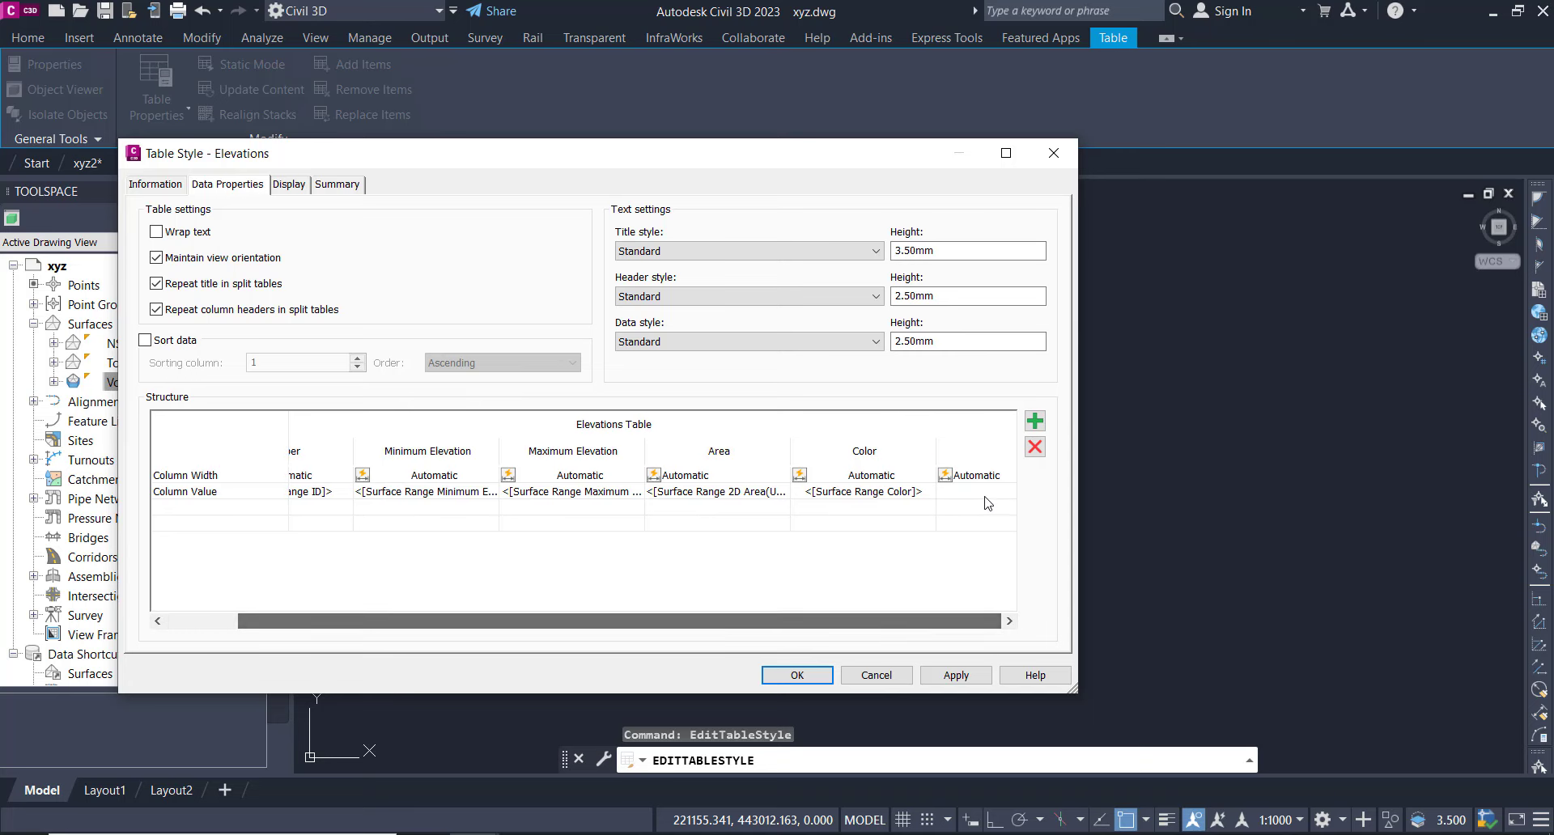
pyautogui.click(978, 451)
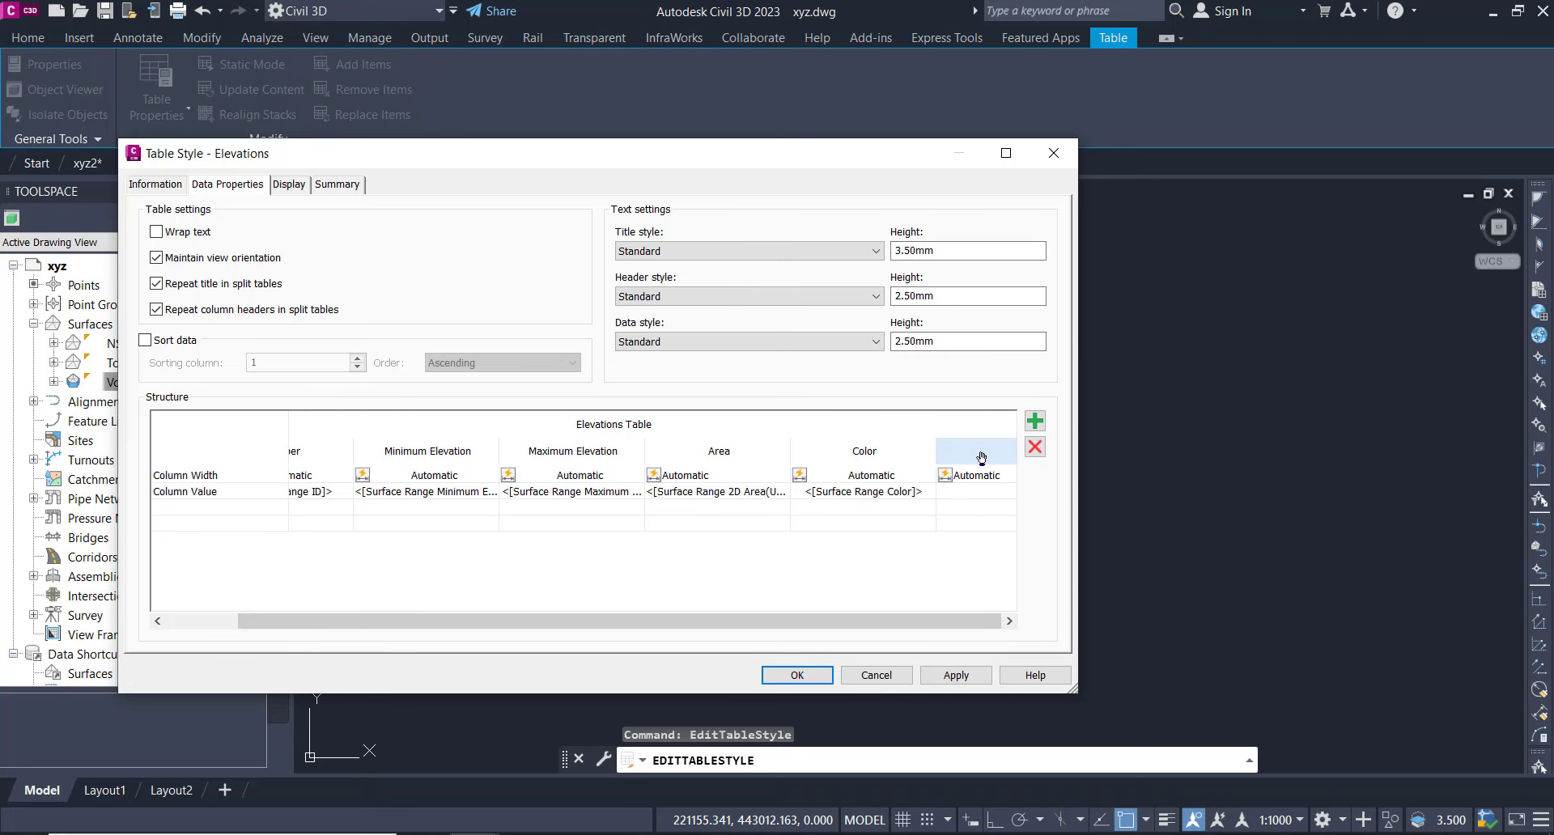
# Enter 'Volume' as the new column's header text in the Text Component Editor
pyautogui.doubleClick(982, 458)
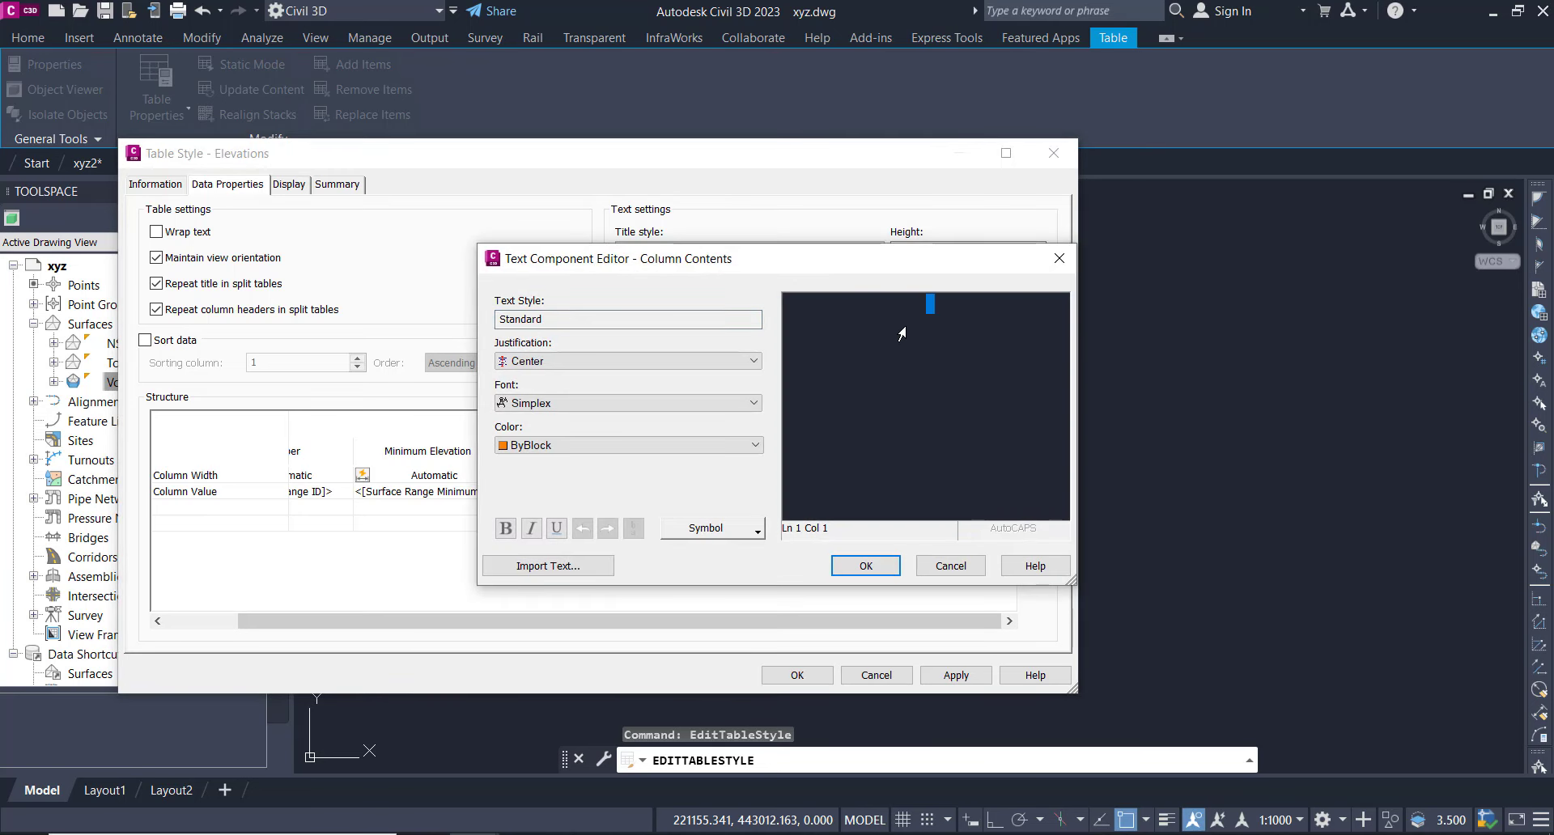
pyautogui.write('Volume')
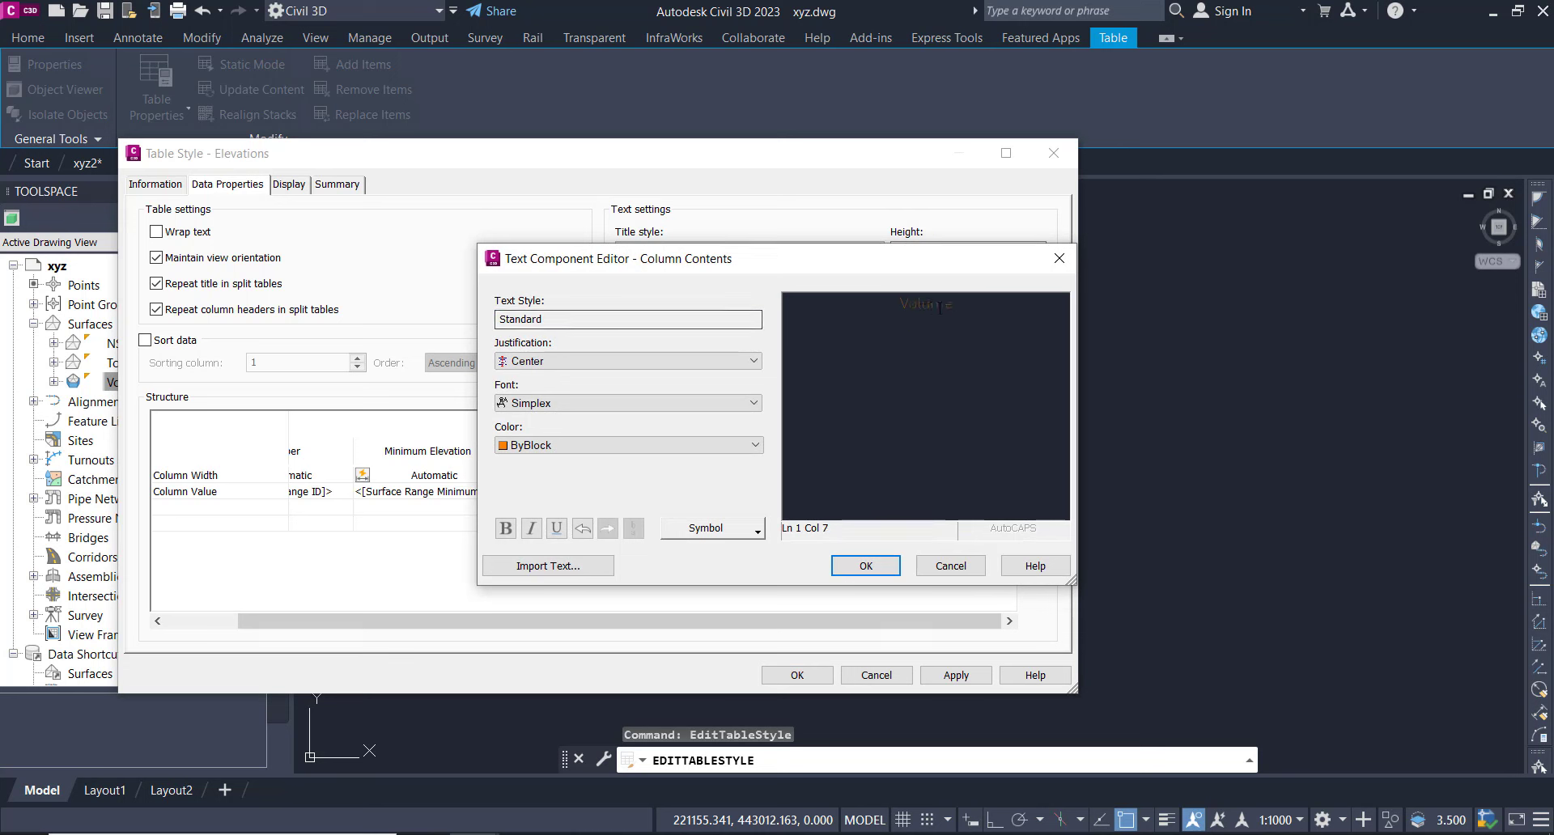
pyautogui.hotkey('ctrl', 'a')
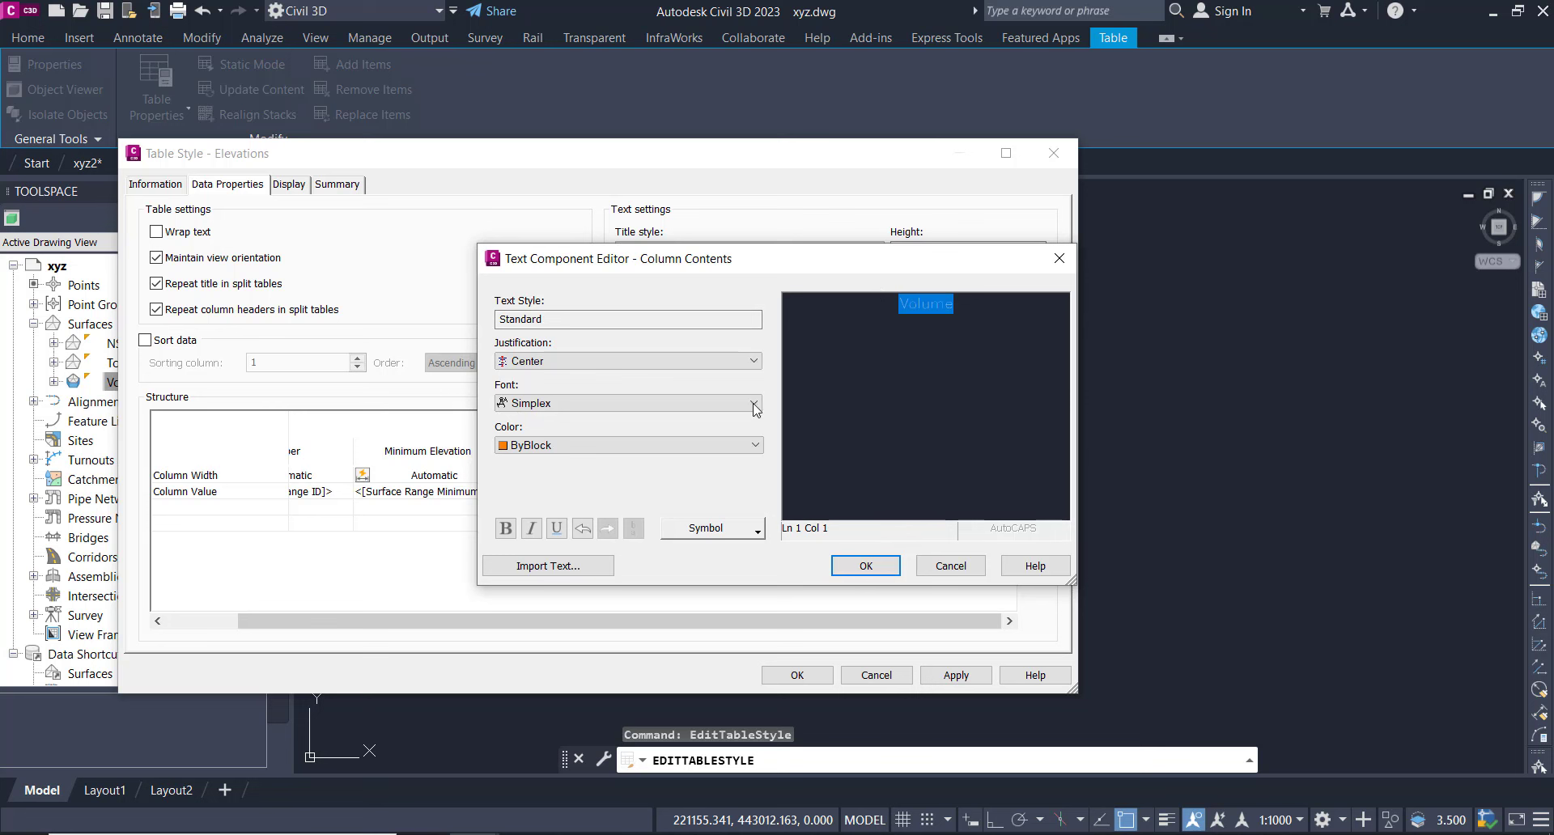
pyautogui.click(878, 566)
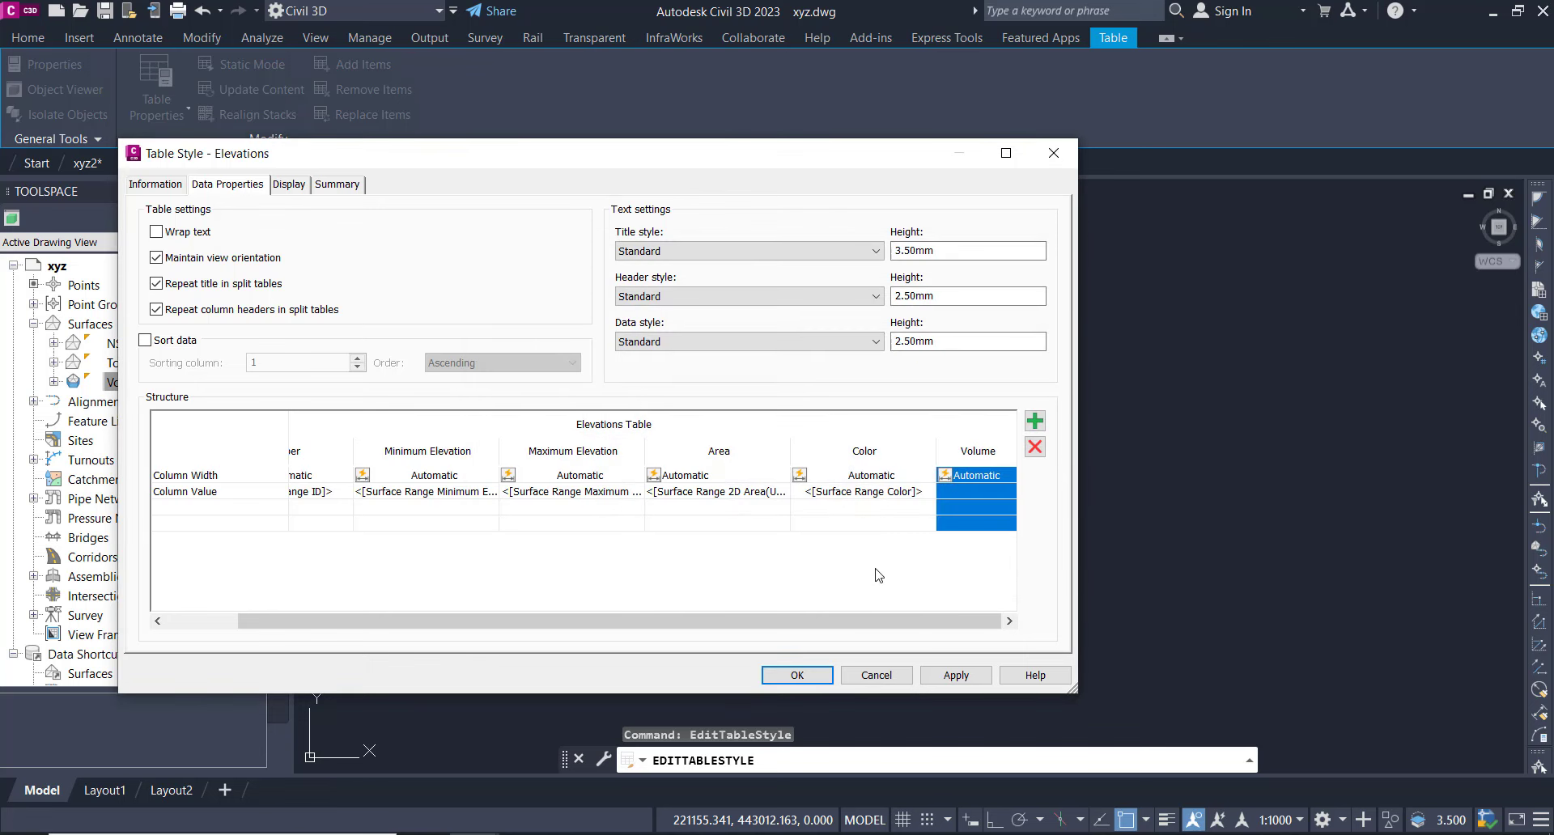
# Set the Volume column's value to Surface Range Volume at 0.001 precision and confirm the style
pyautogui.doubleClick(967, 491)
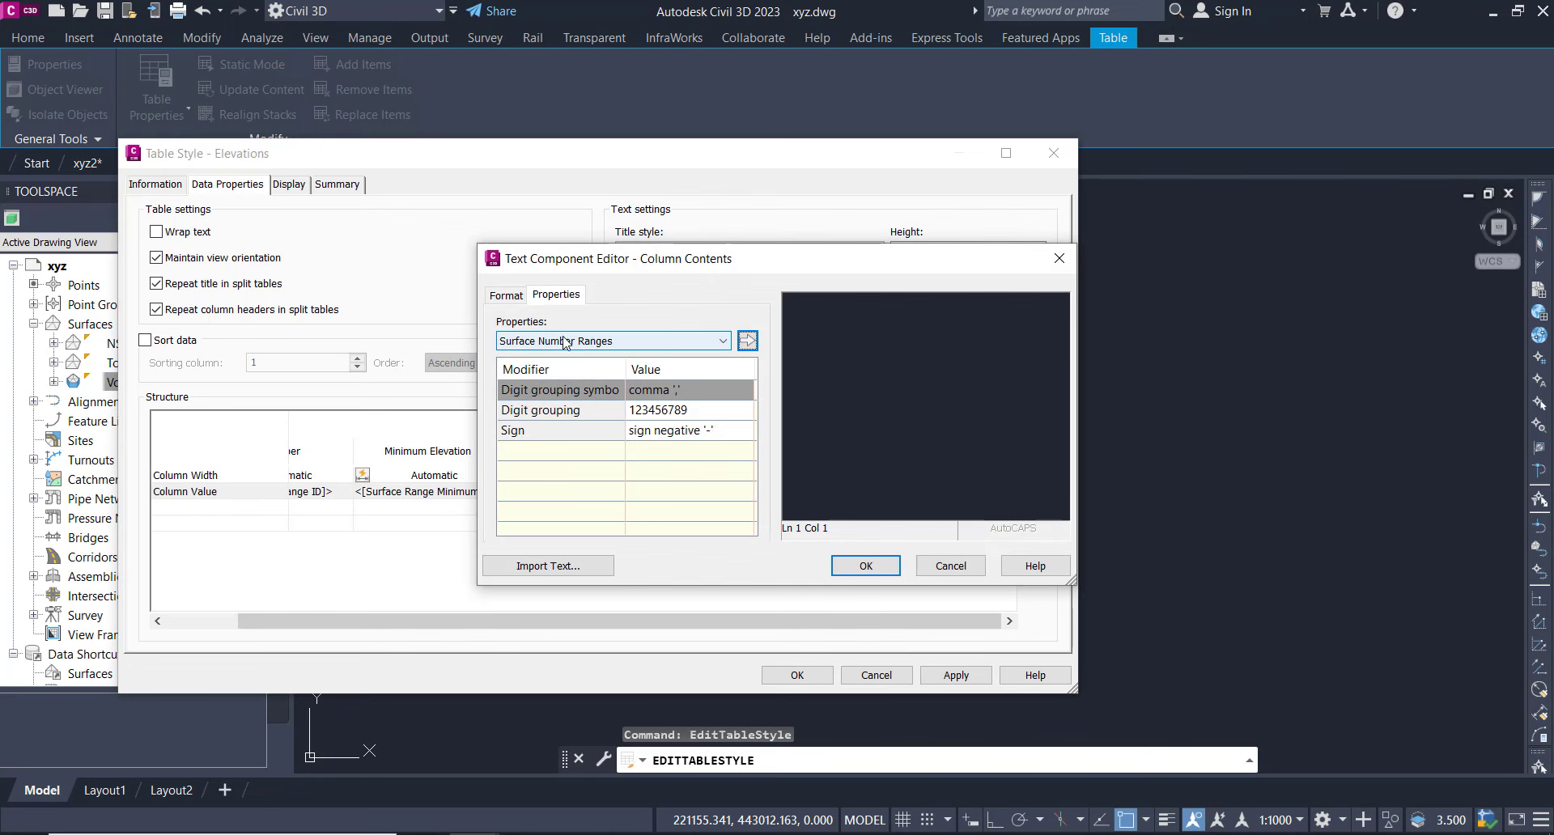
pyautogui.click(727, 343)
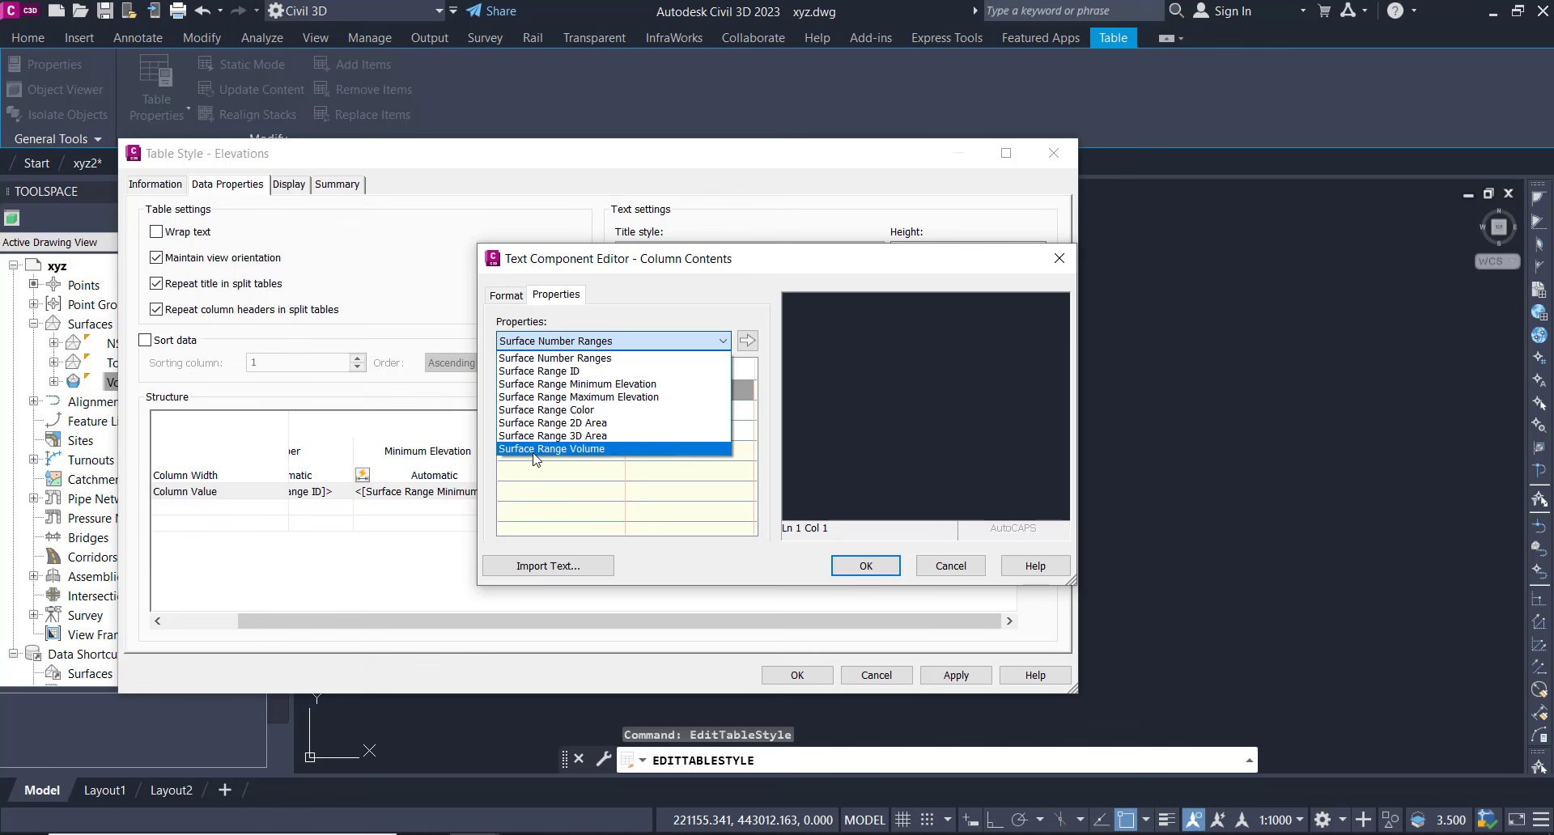
pyautogui.click(548, 451)
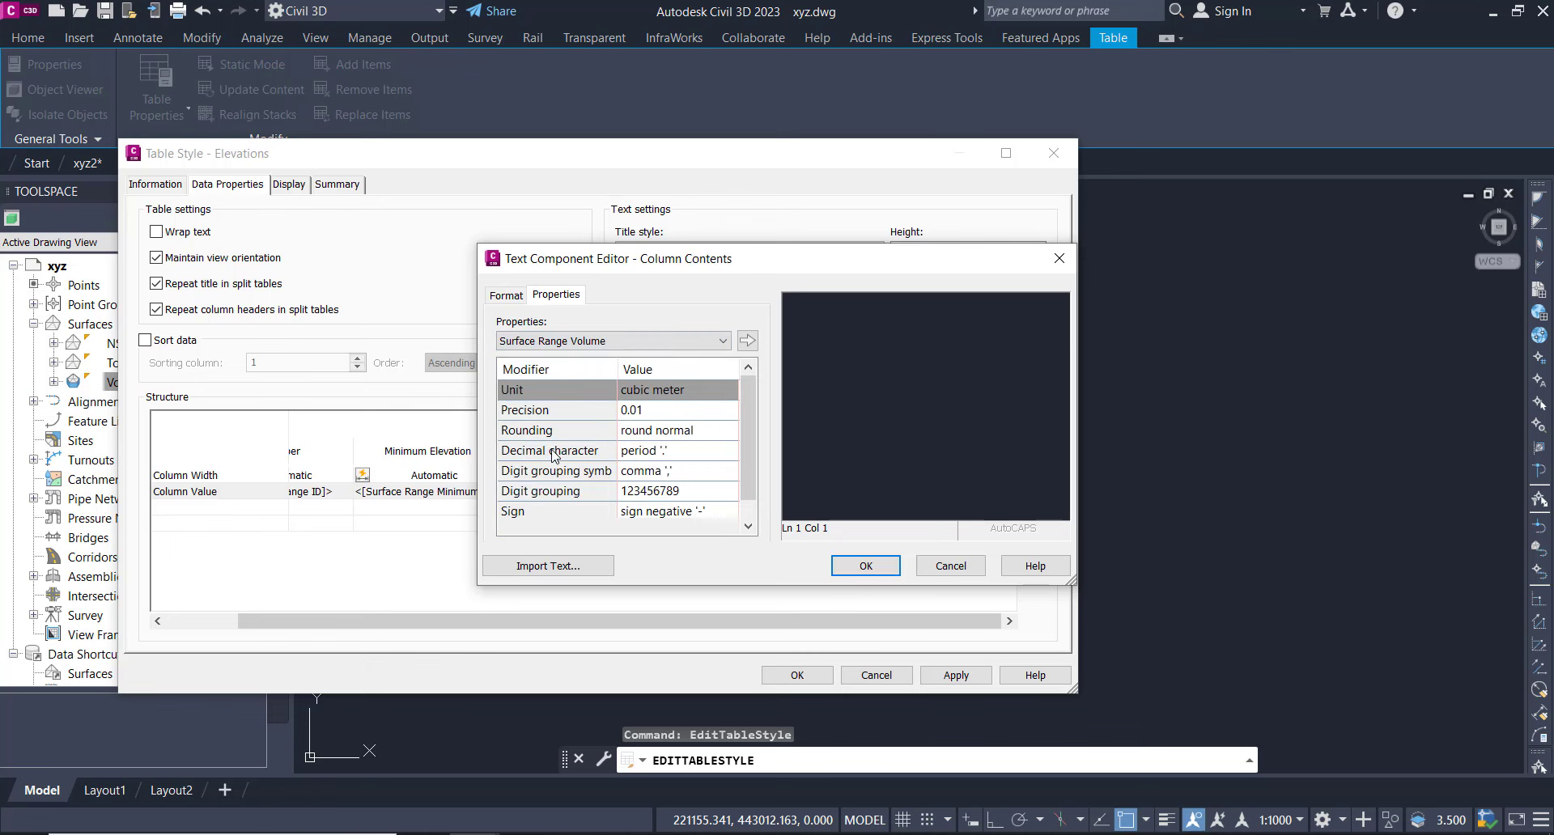
pyautogui.click(656, 413)
pyautogui.click(656, 414)
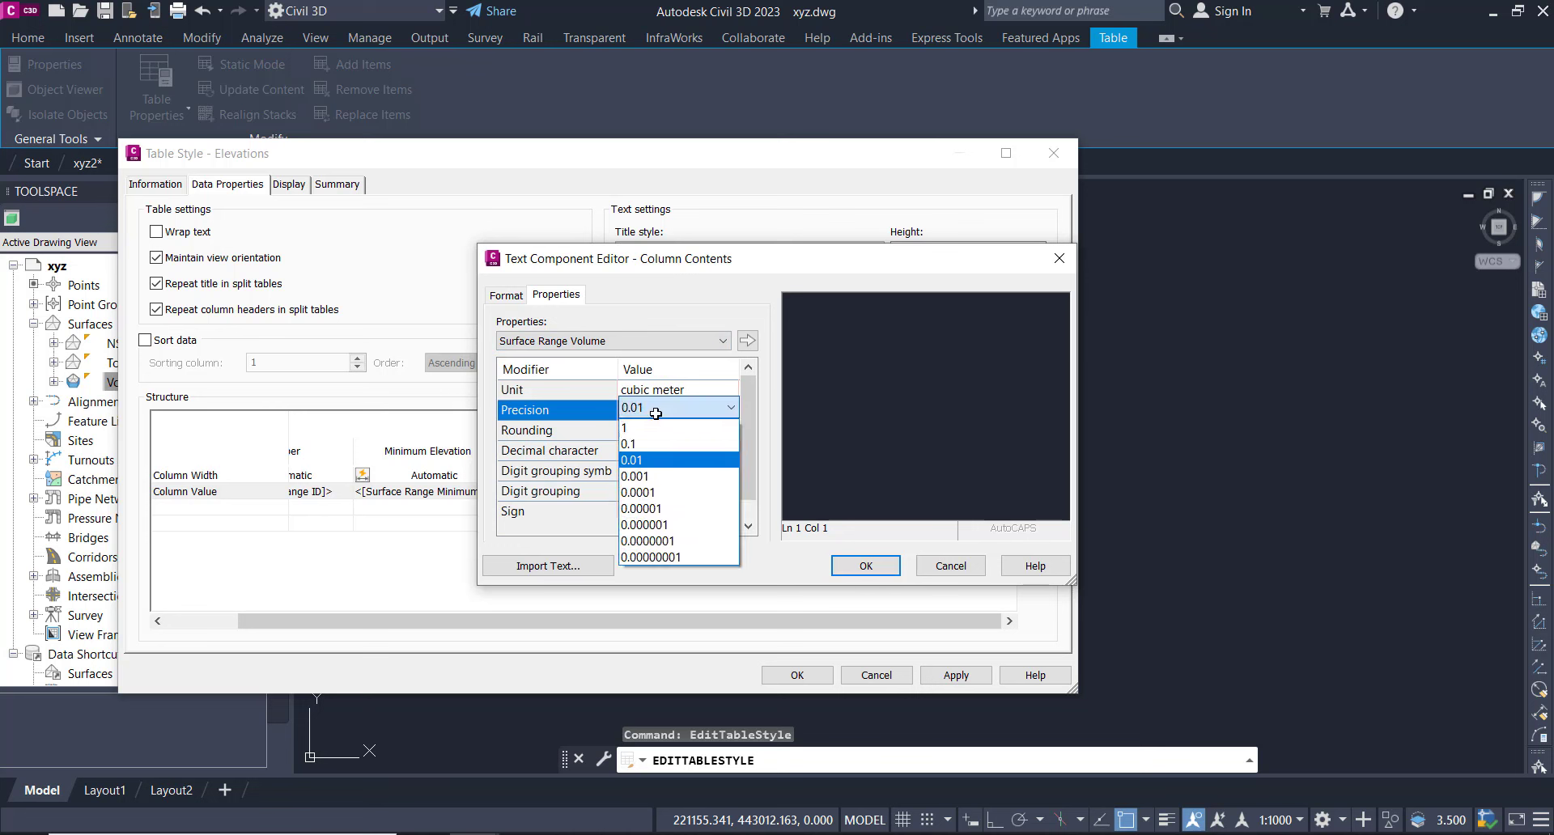
pyautogui.click(651, 476)
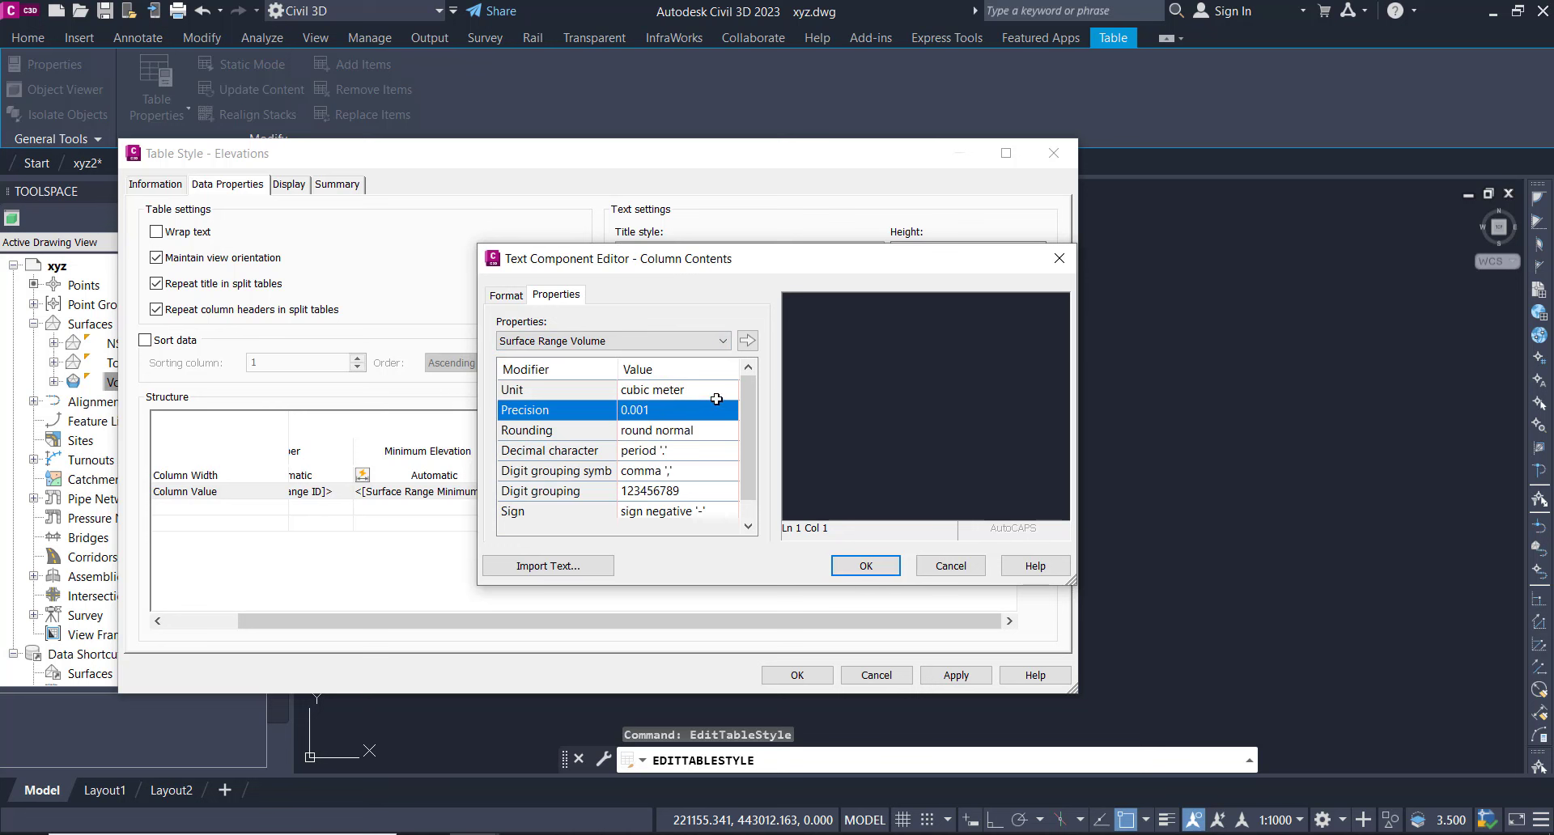
pyautogui.click(747, 341)
pyautogui.click(839, 568)
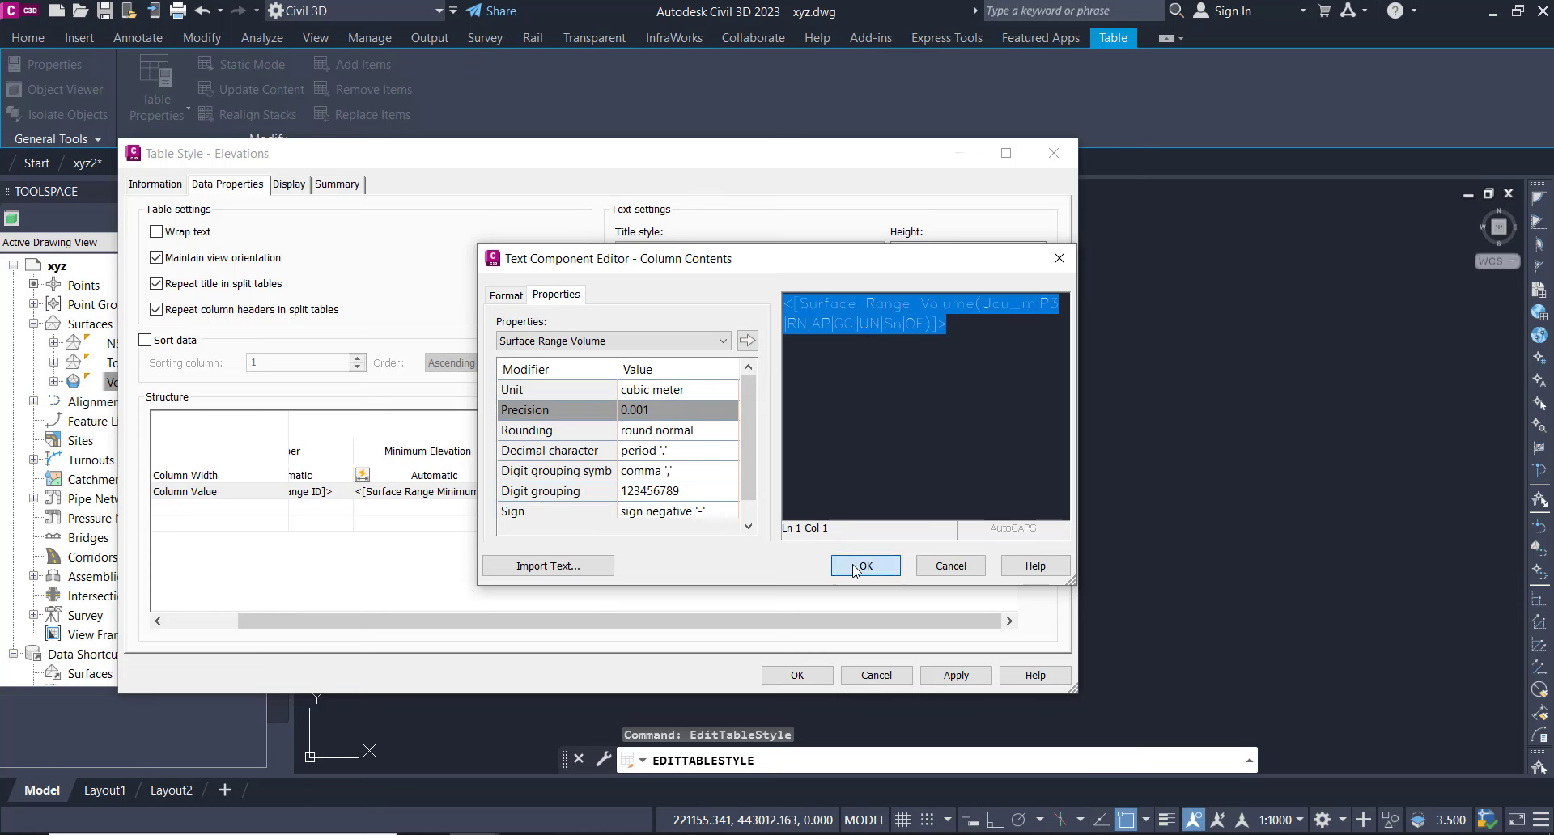
pyautogui.click(797, 675)
pyautogui.scroll(3, 1015, 316)
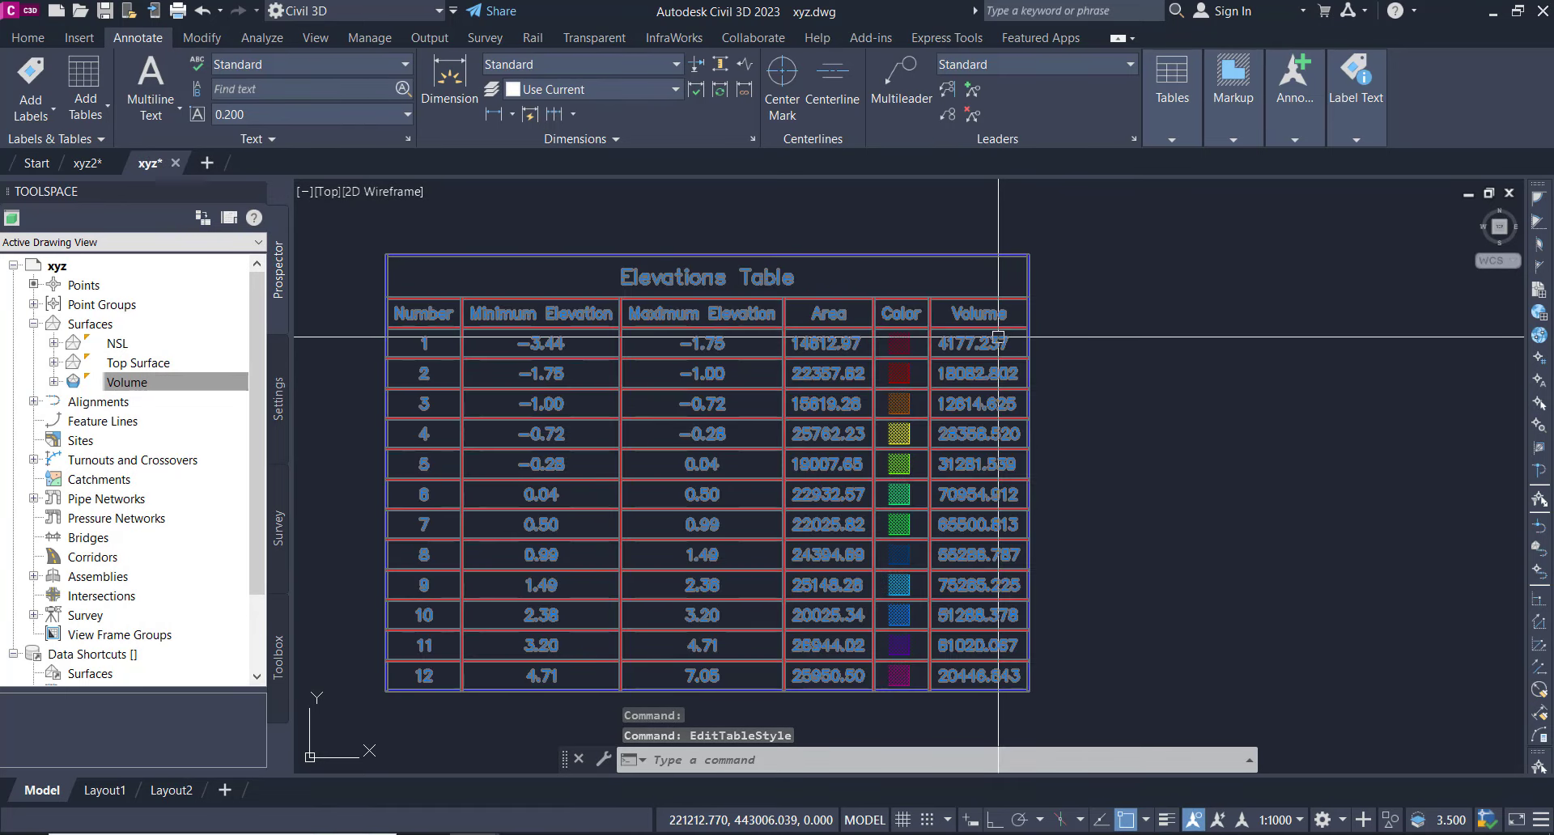
pyautogui.scroll(-2, 998, 336)
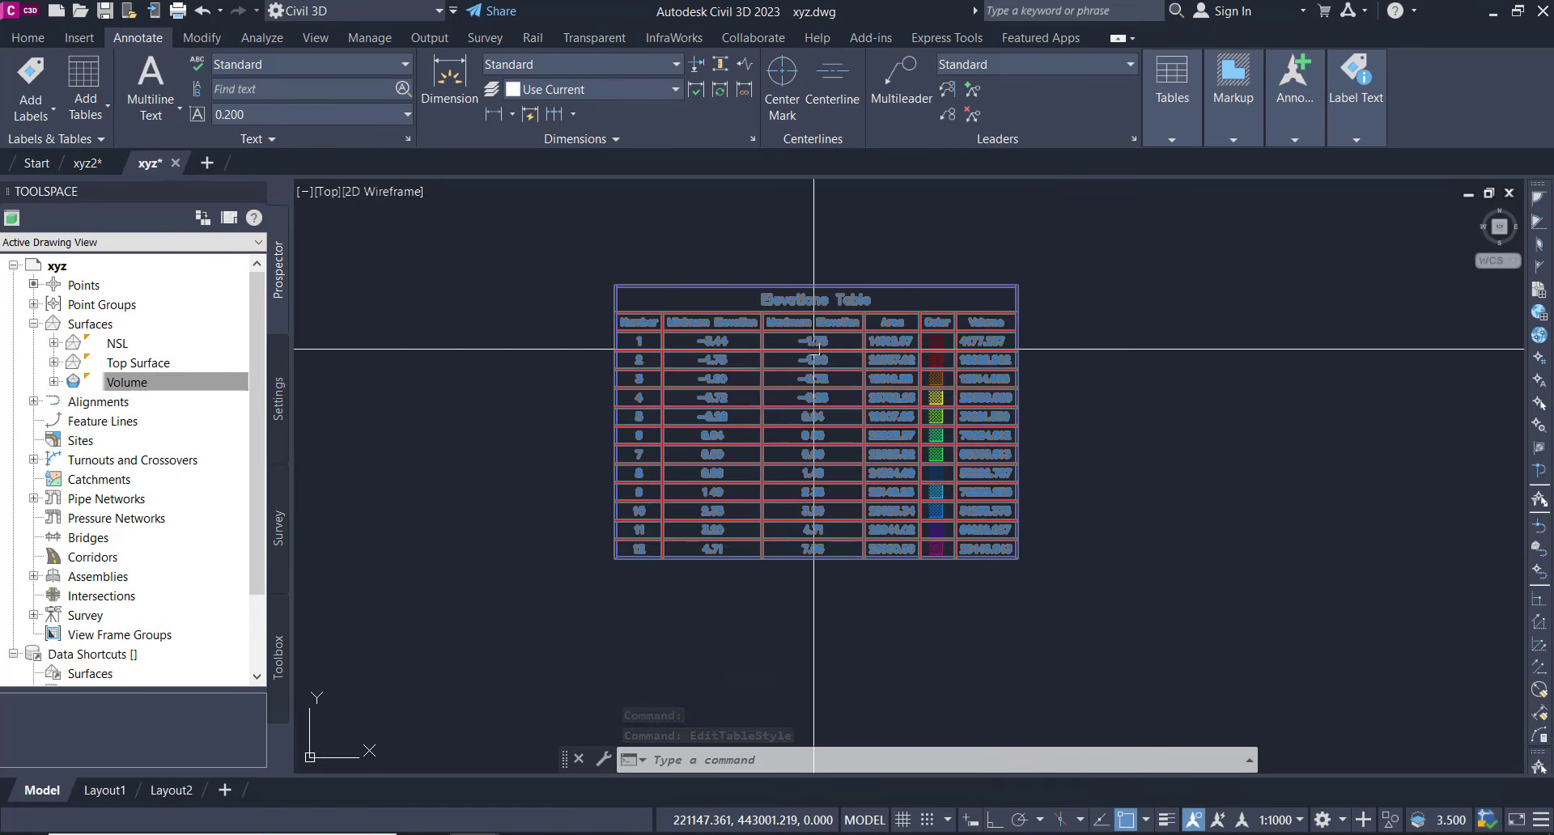
pyautogui.scroll(2, 792, 346)
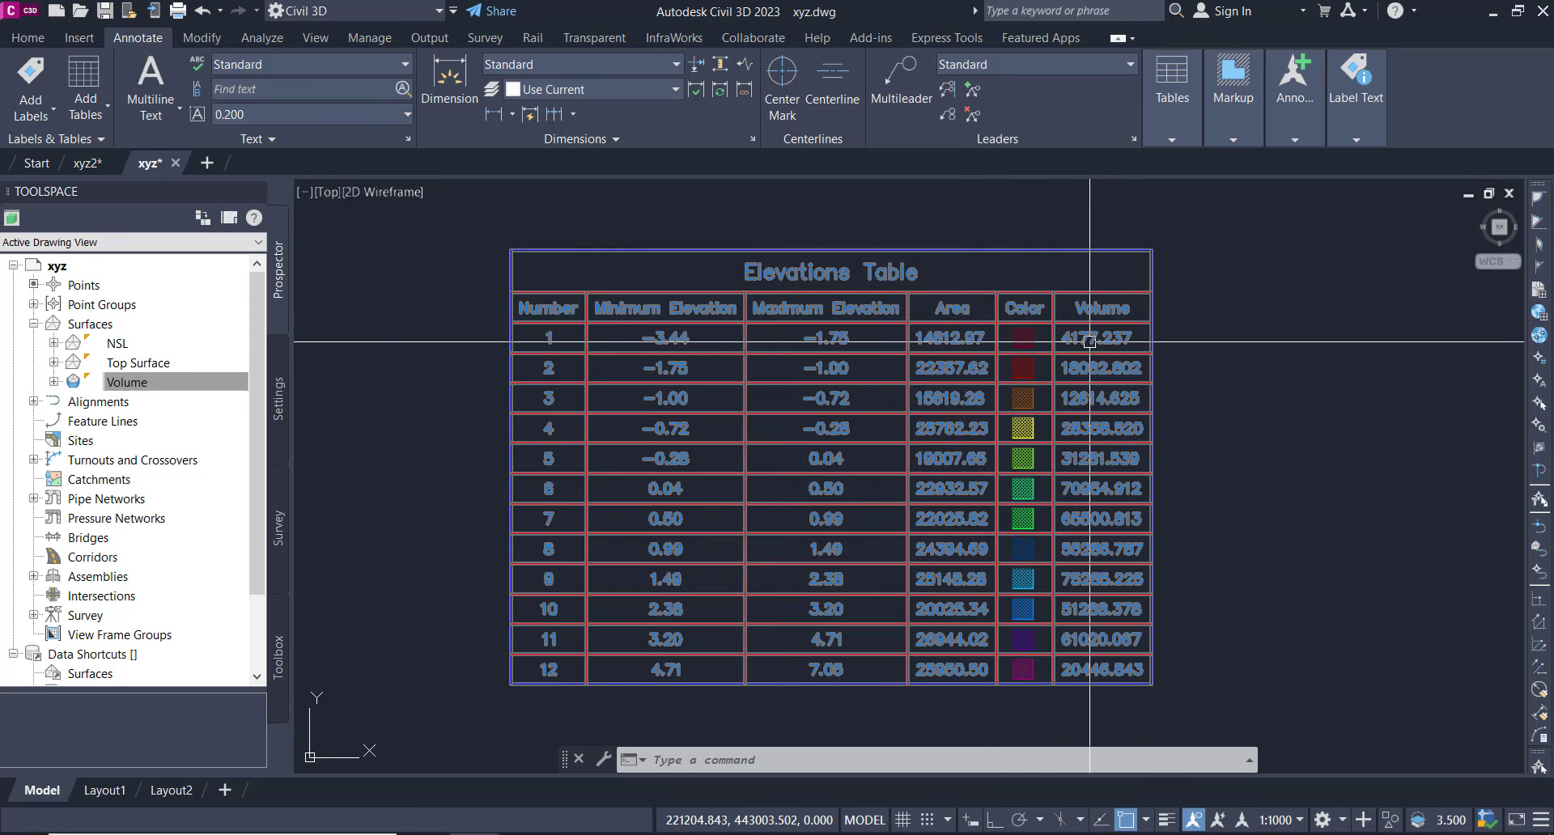
pyautogui.moveTo(1037, 341); pyautogui.dragTo(982, 332, button='middle')
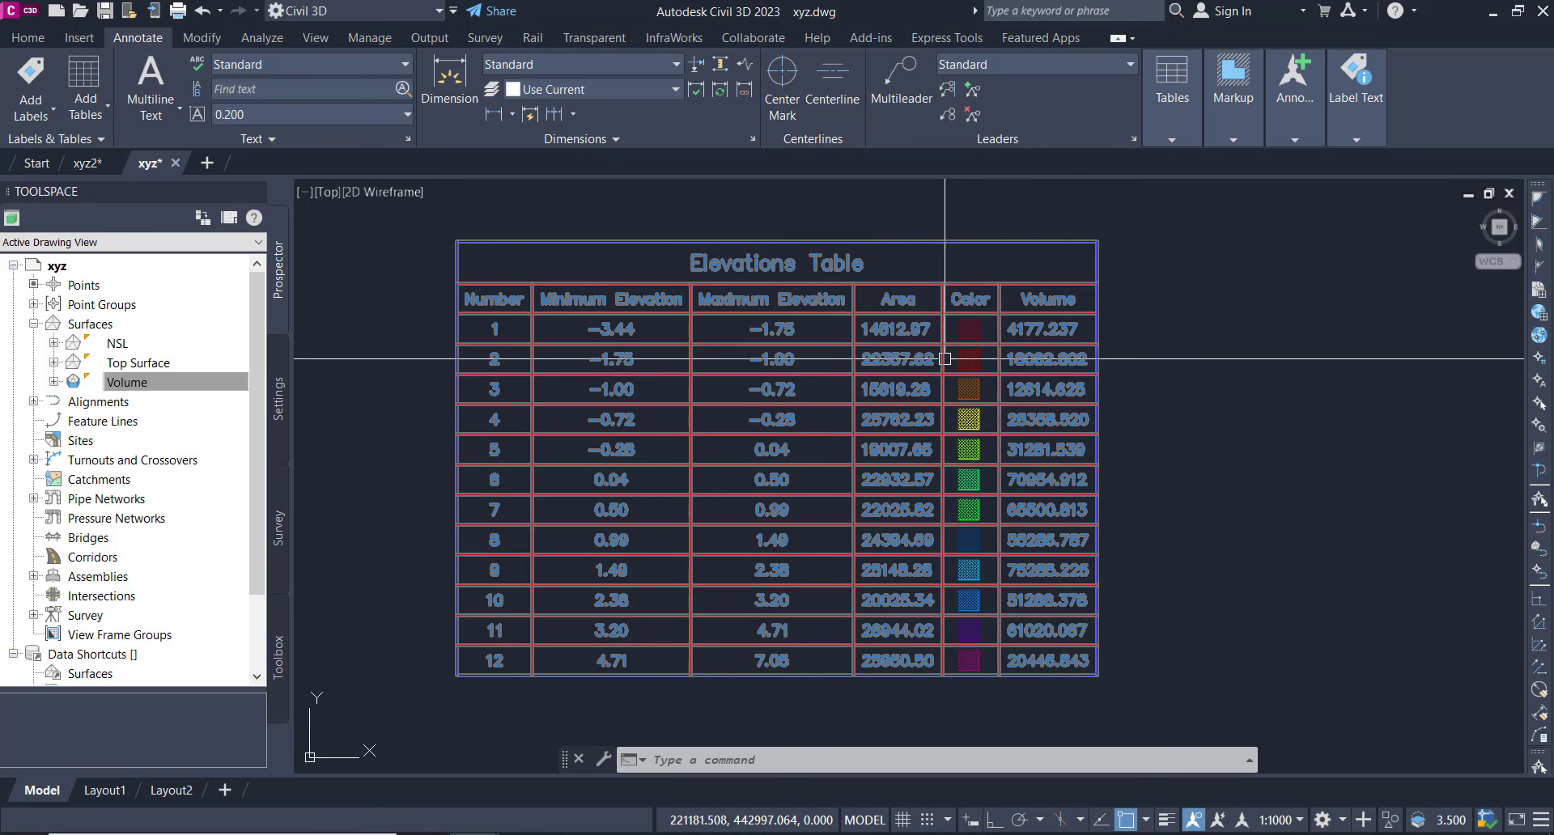
pyautogui.scroll(-2, 879, 356)
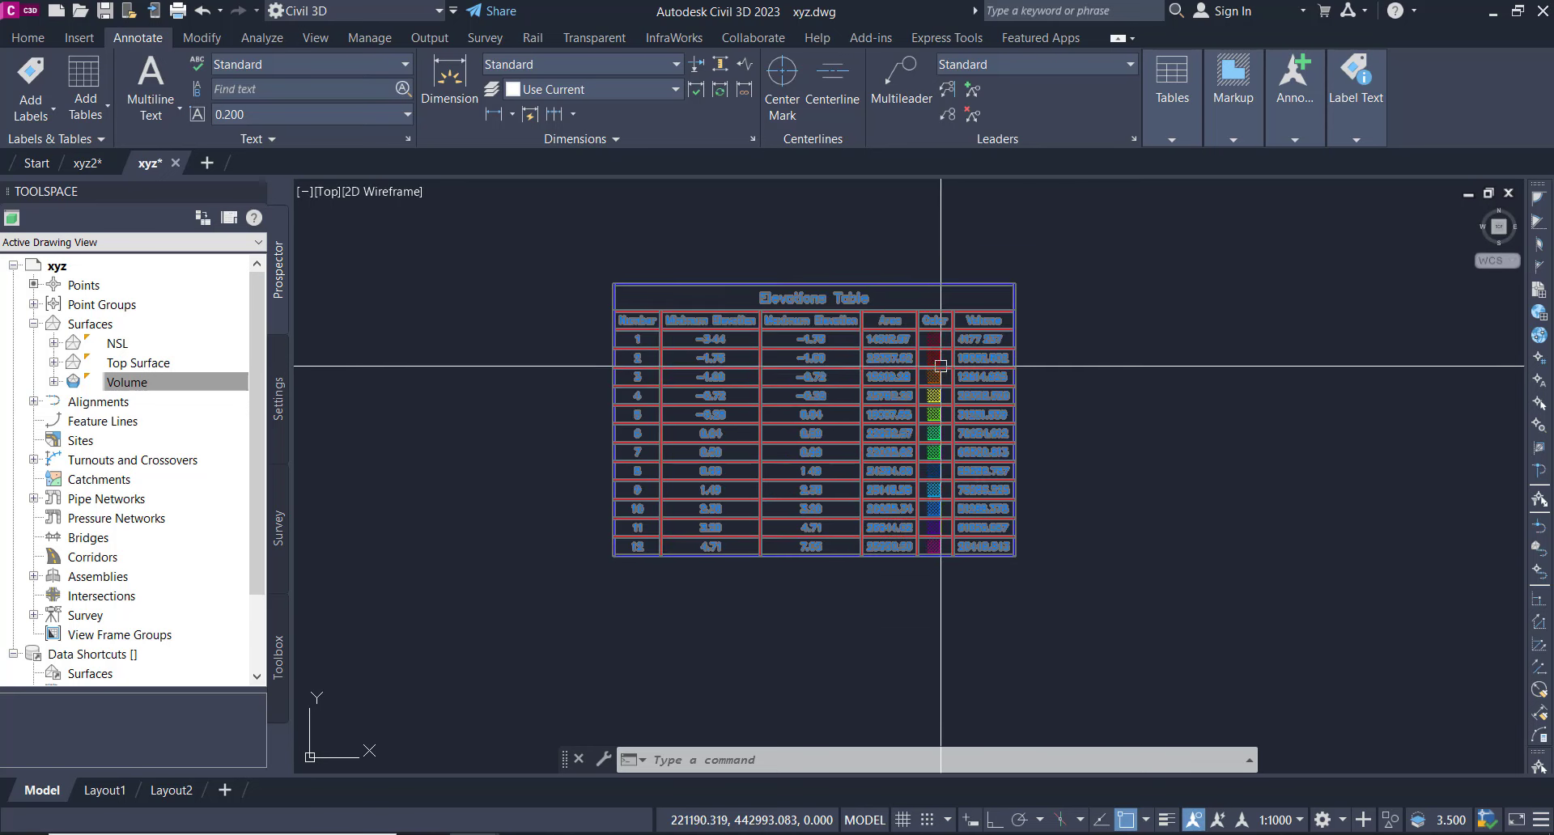
pyautogui.click(945, 312)
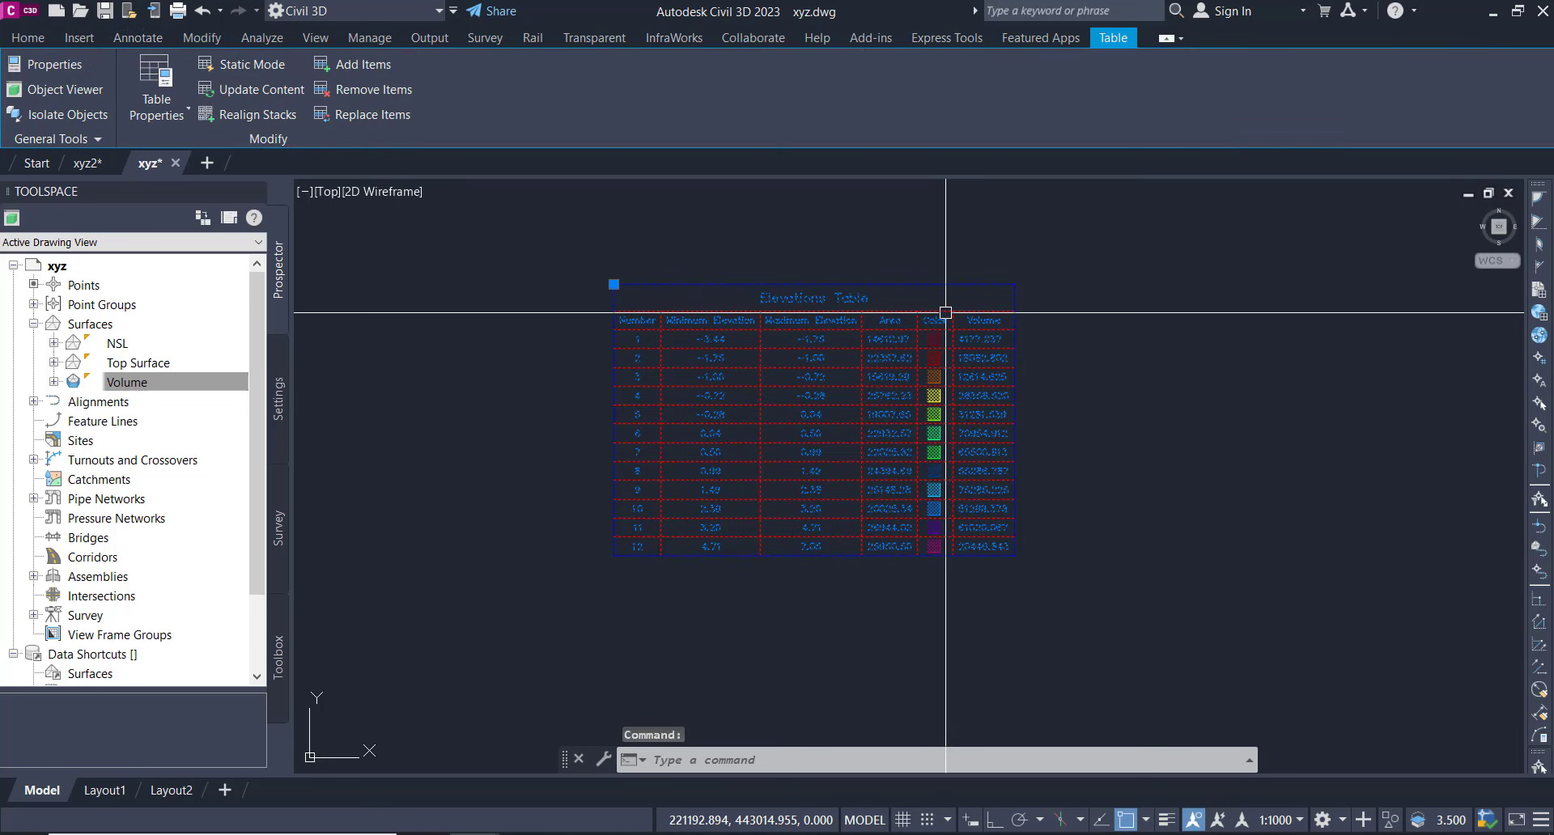
# In the Elevations table style, move the Volume column ahead of Color and apply
pyautogui.rightClick(945, 312)
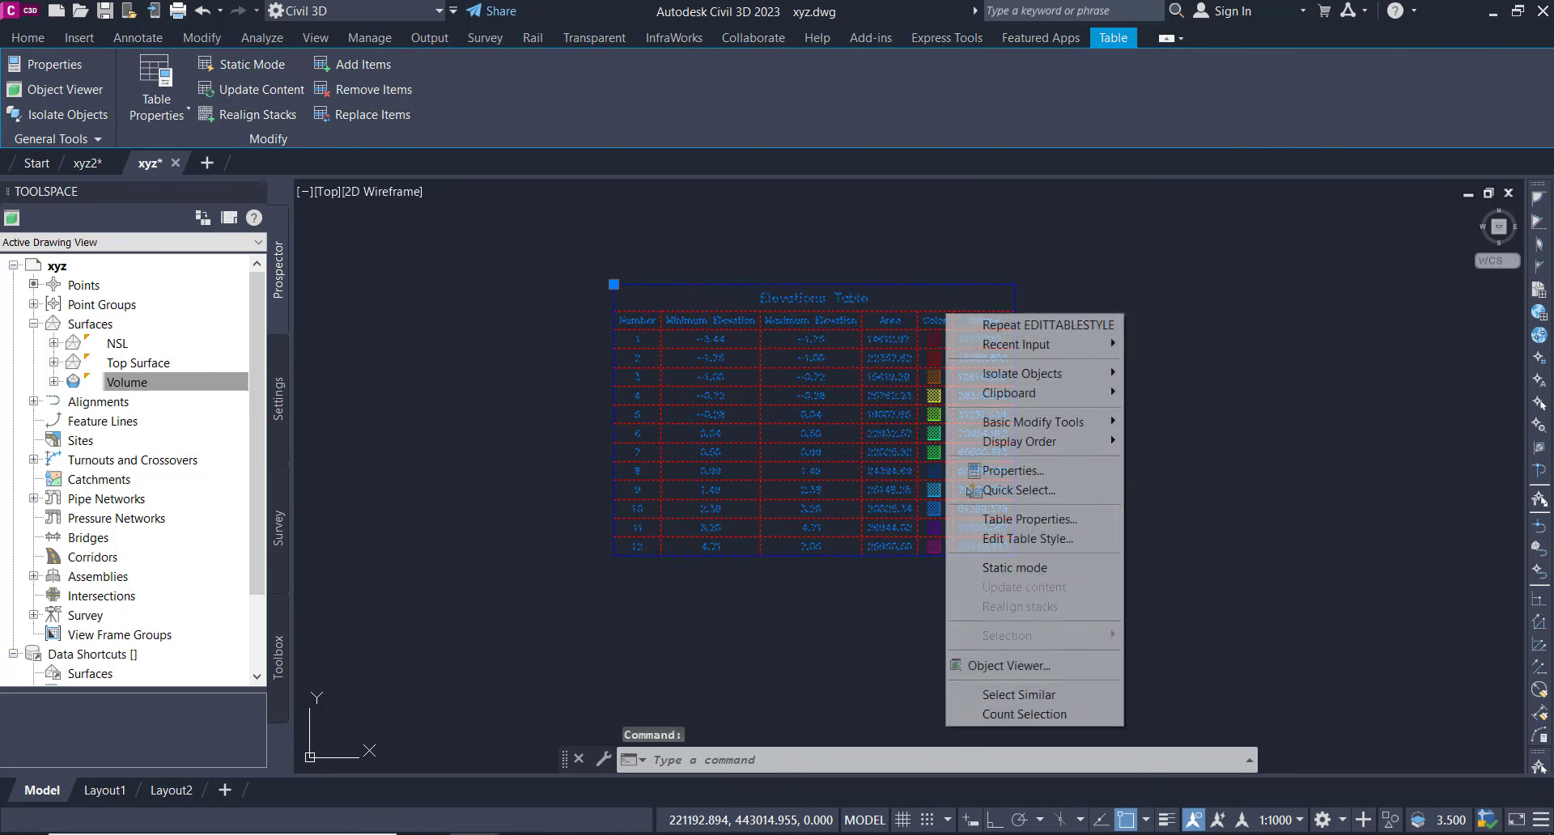
pyautogui.click(988, 541)
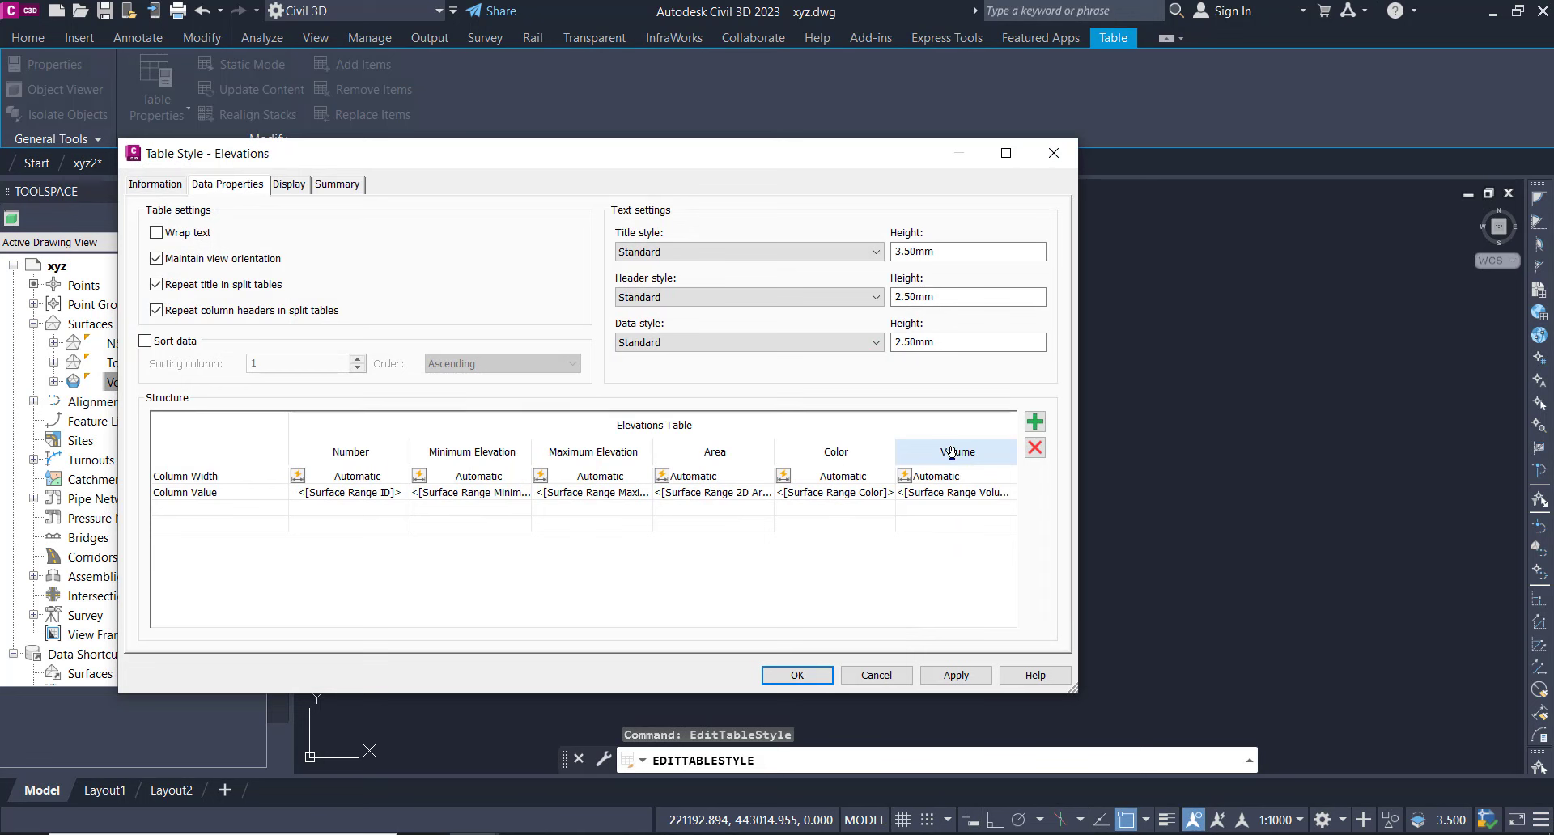
pyautogui.click(953, 453)
pyautogui.moveTo(921, 452); pyautogui.dragTo(790, 447)
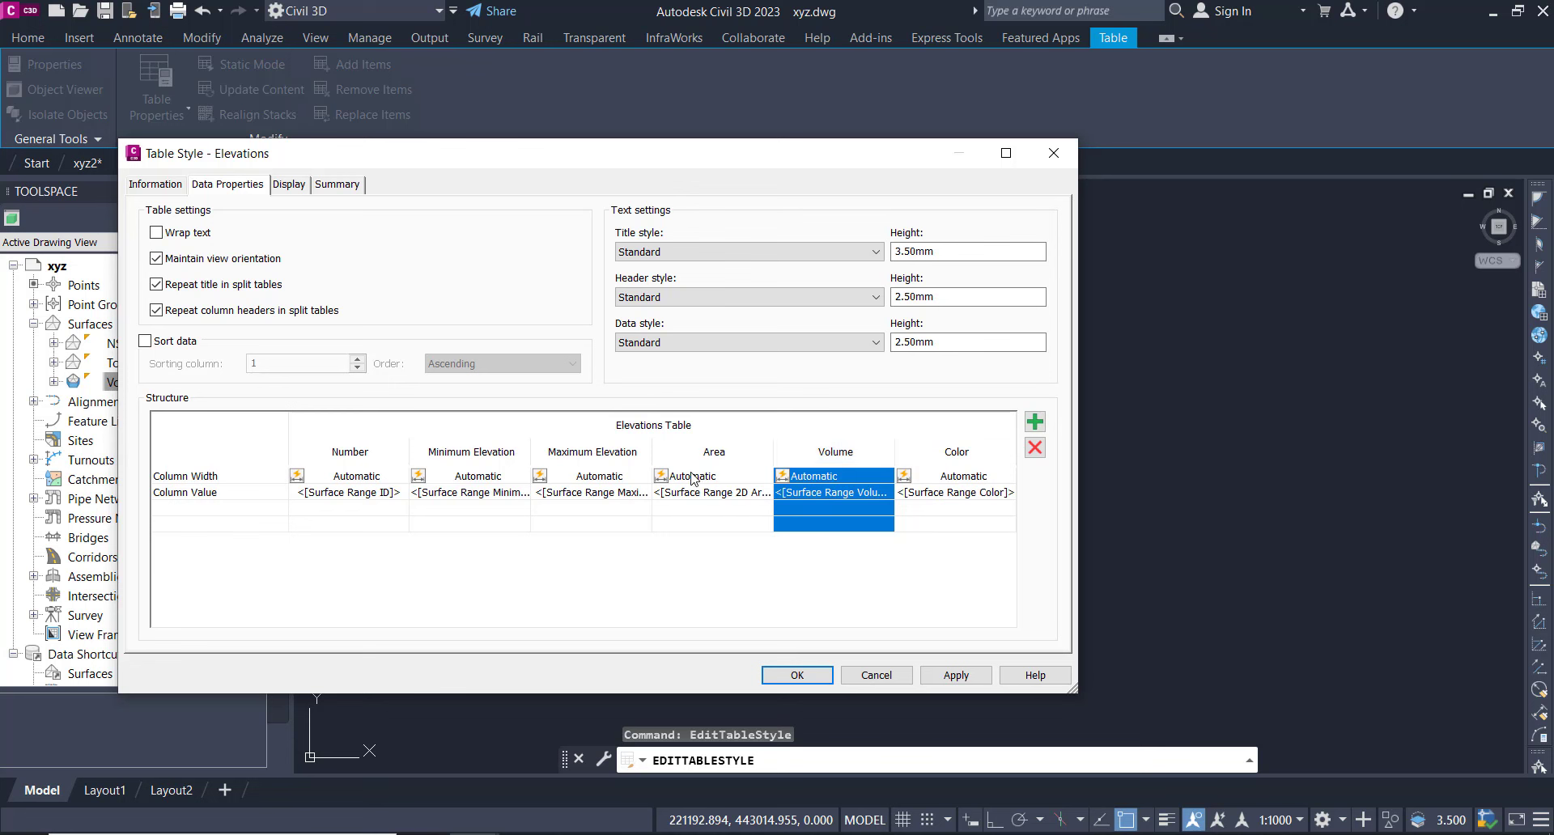
pyautogui.moveTo(812, 493); pyautogui.dragTo(936, 508)
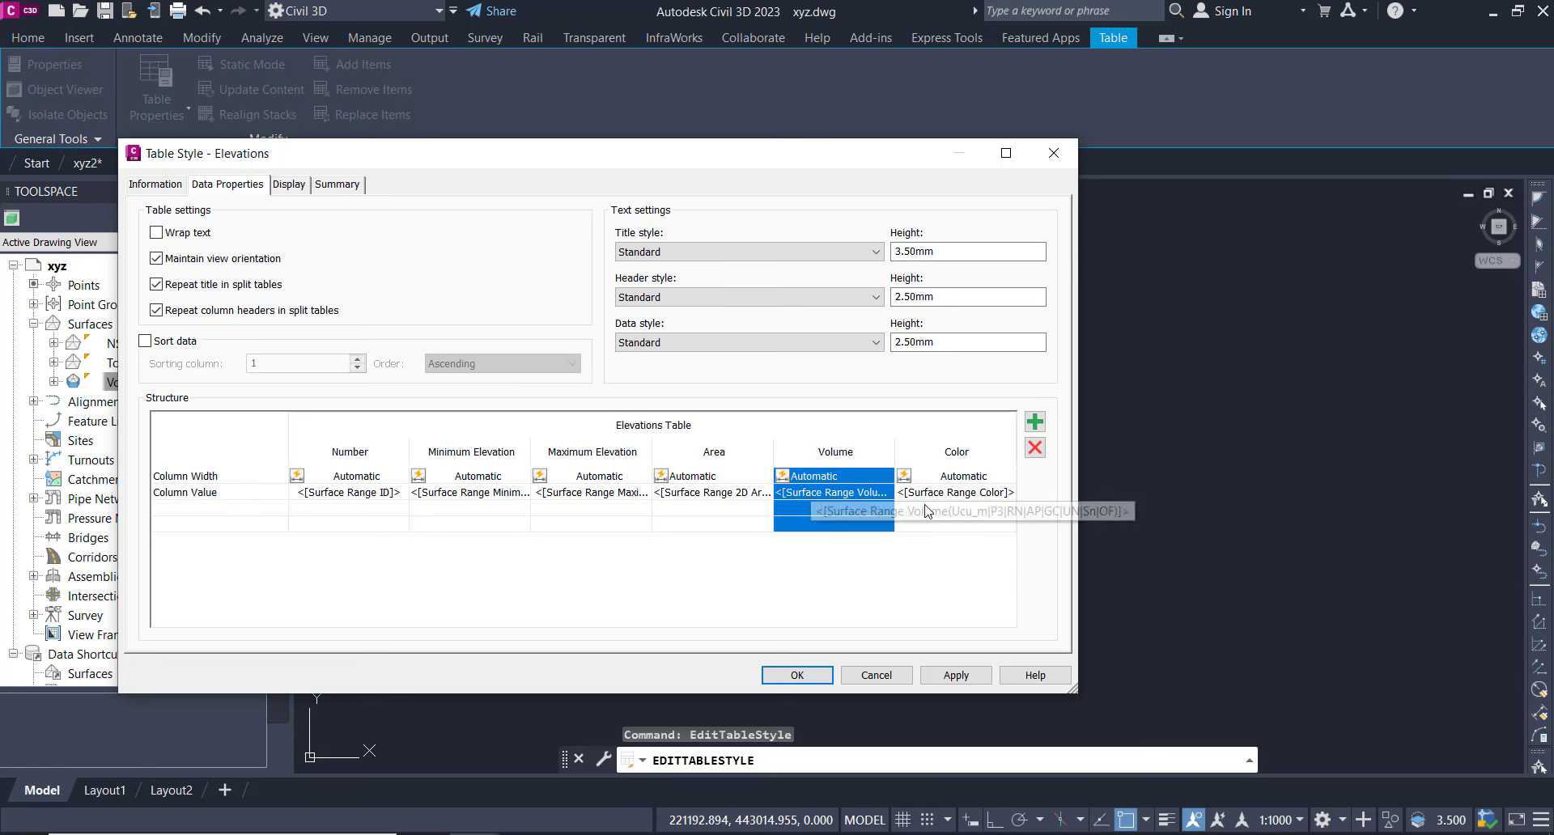
pyautogui.click(796, 675)
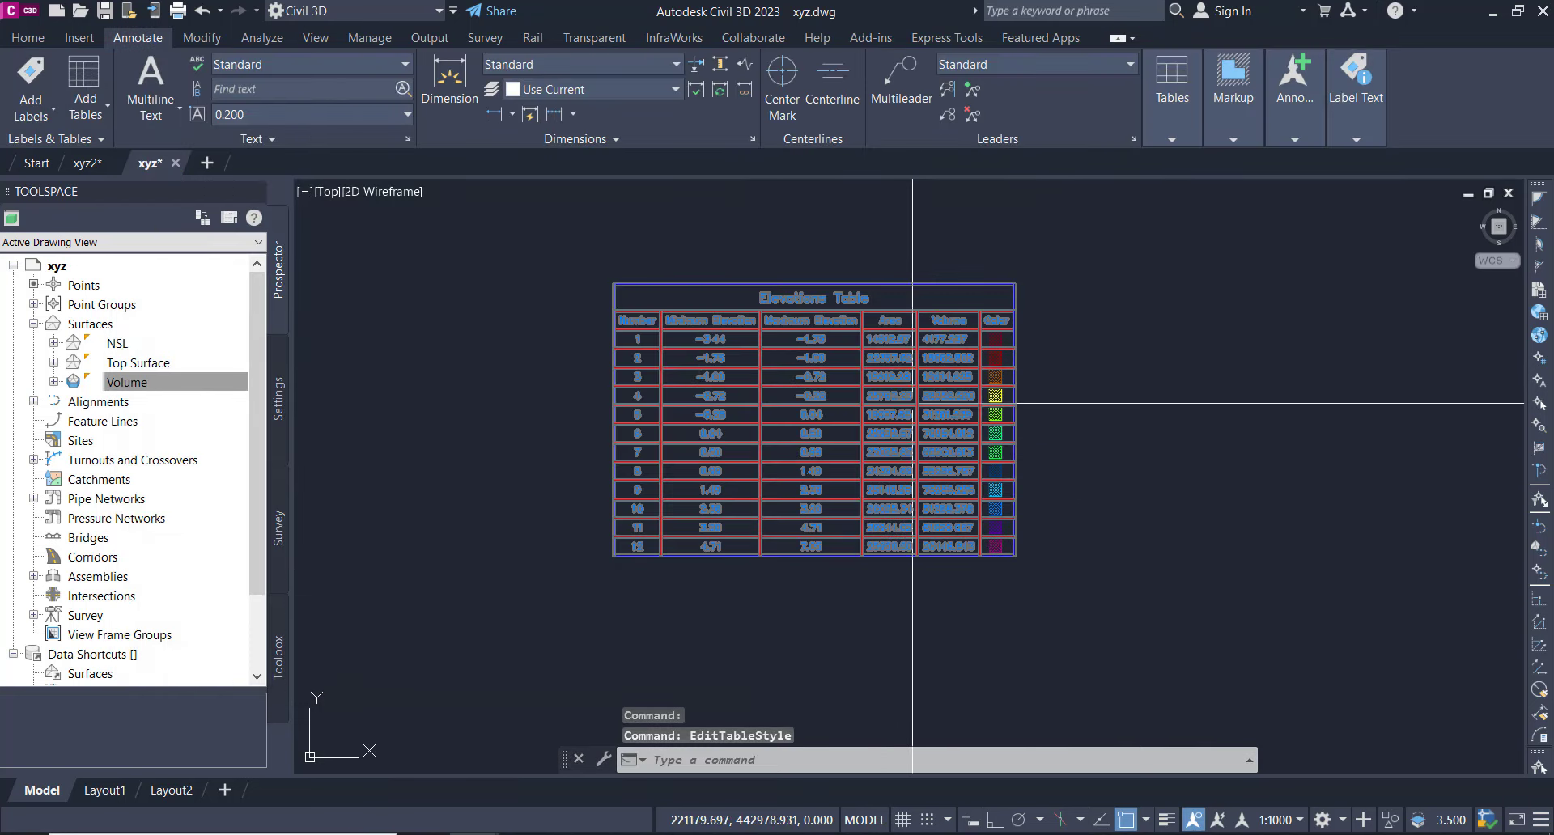
pyautogui.scroll(2, 696, 360)
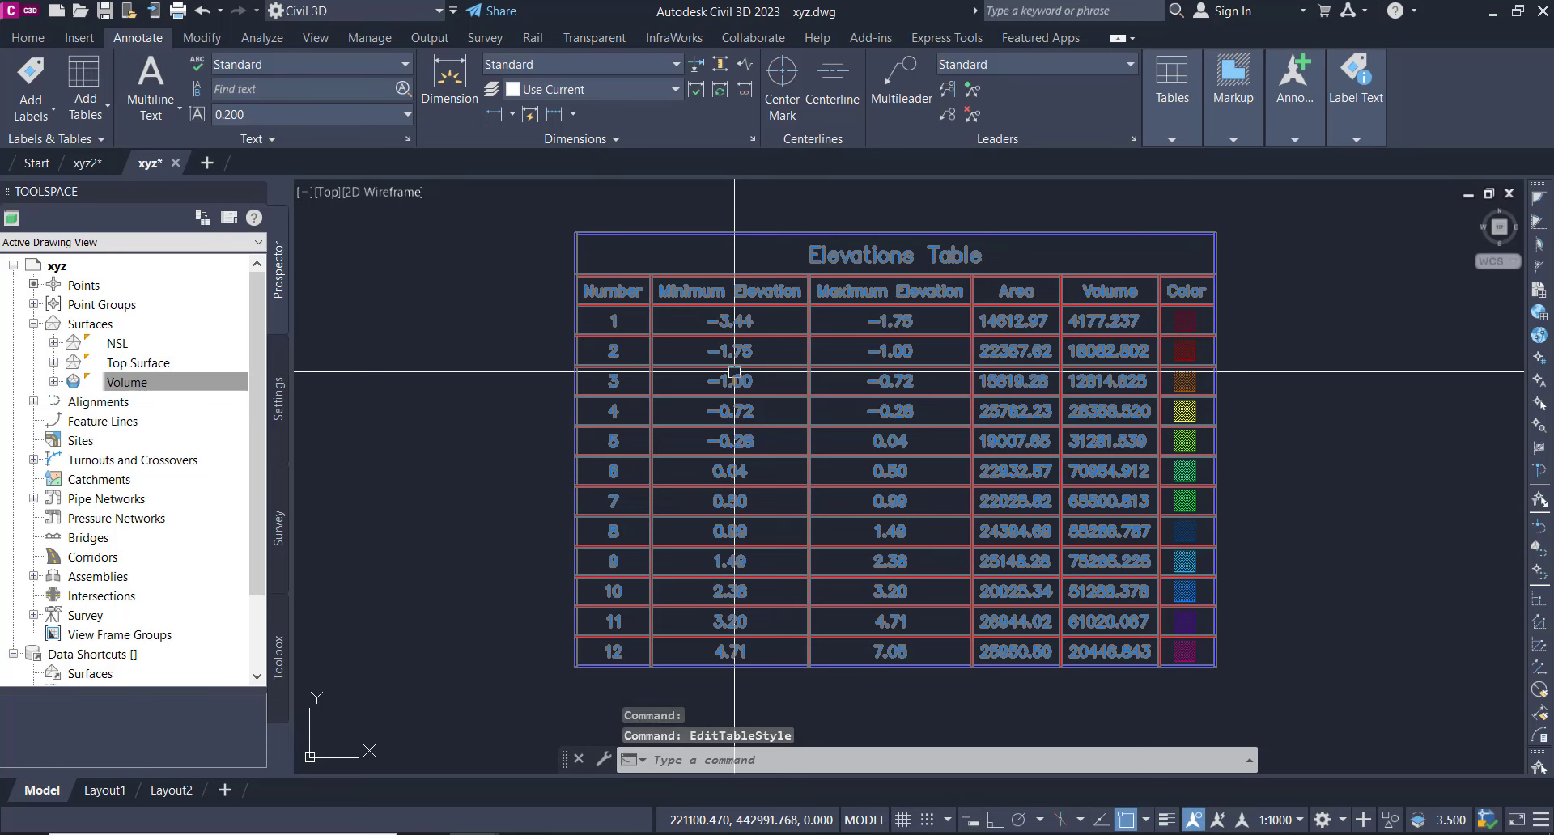
pyautogui.scroll(-2, 722, 363)
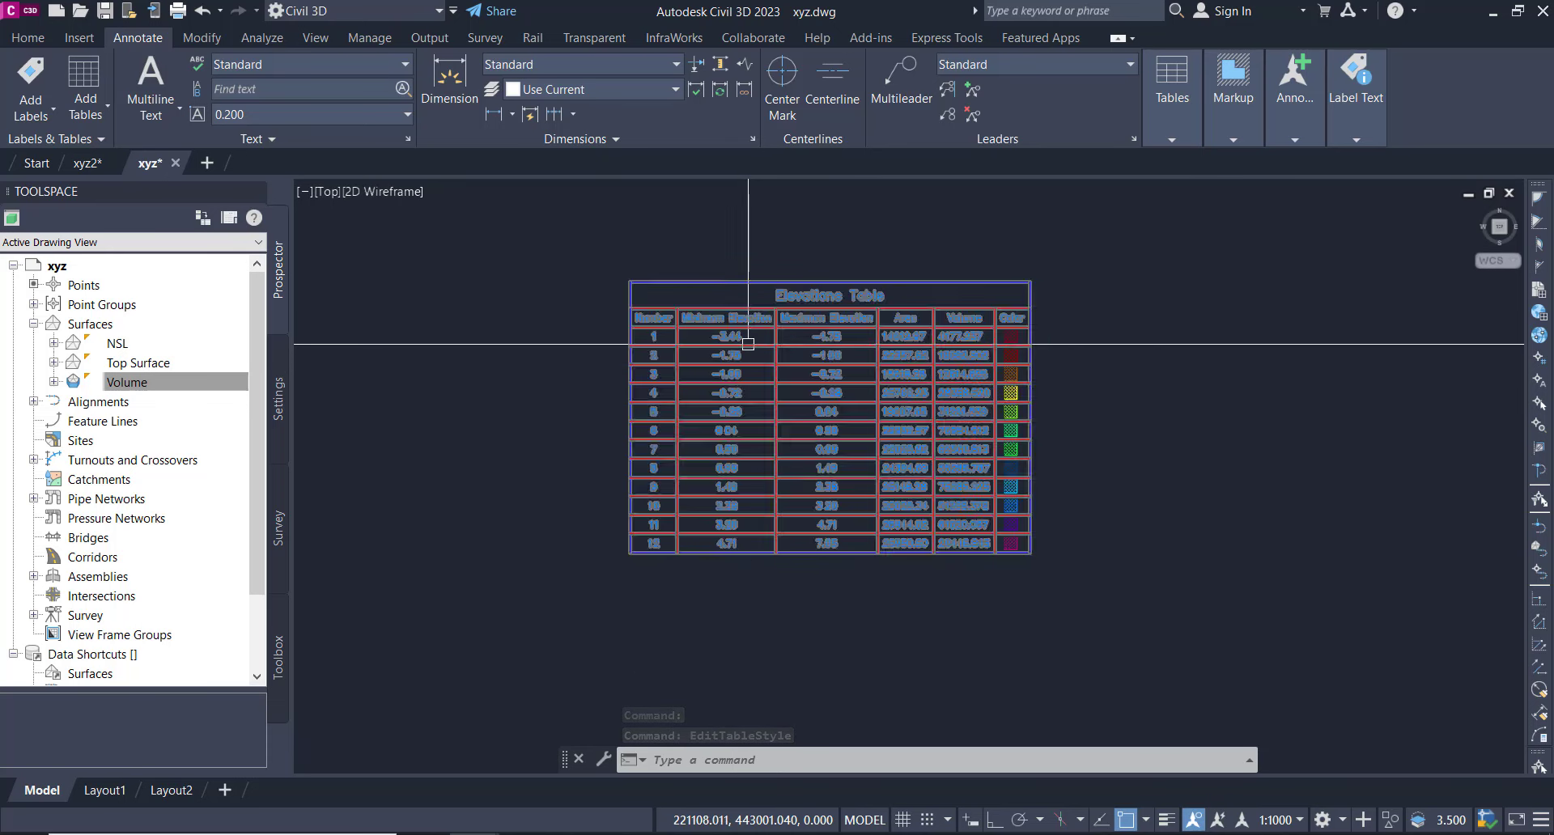
pyautogui.scroll(2, 748, 343)
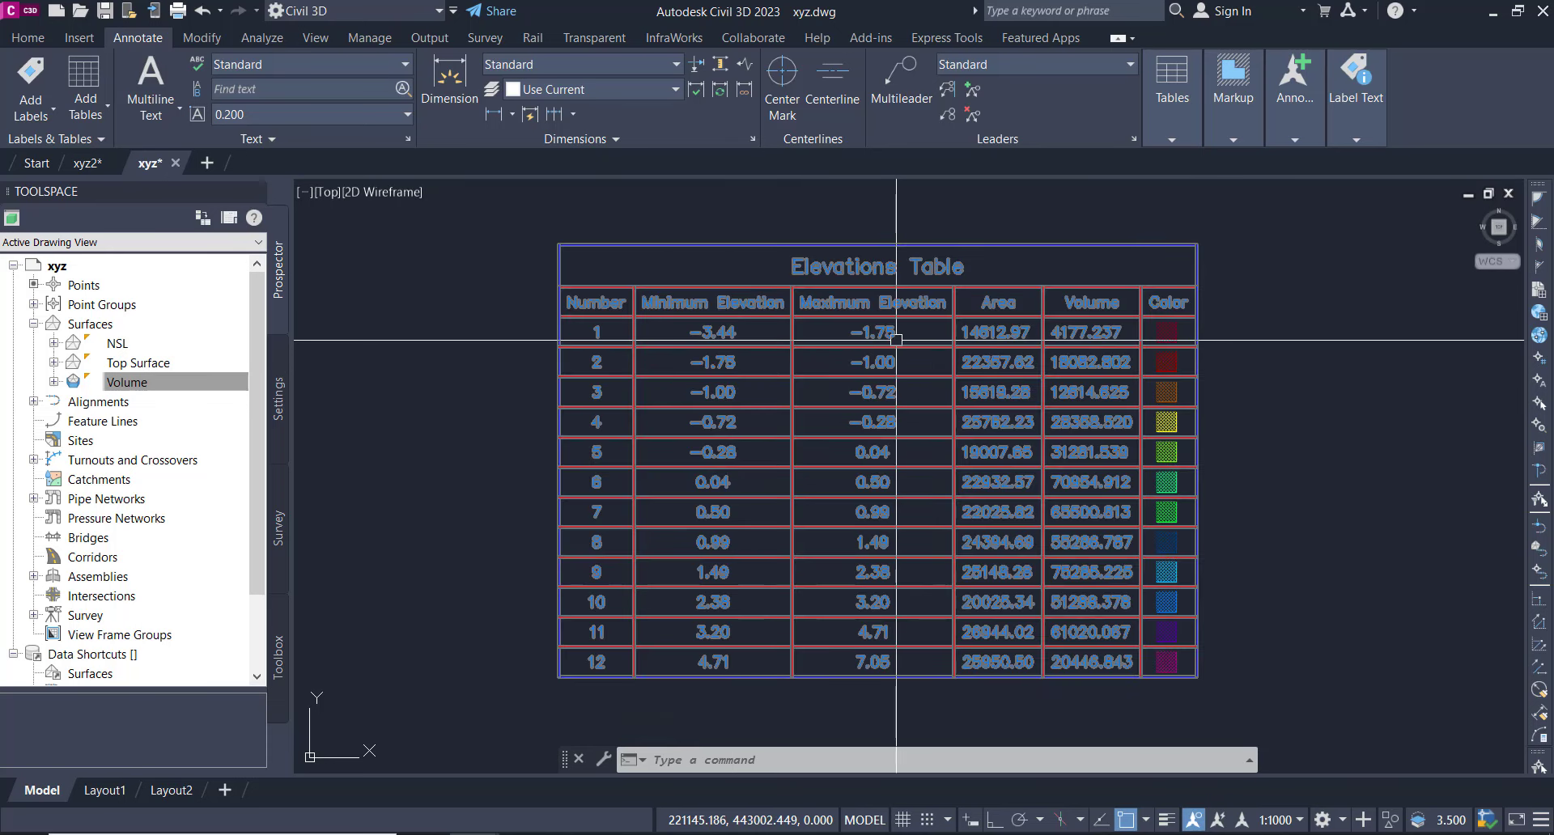
pyautogui.scroll(2, 1066, 338)
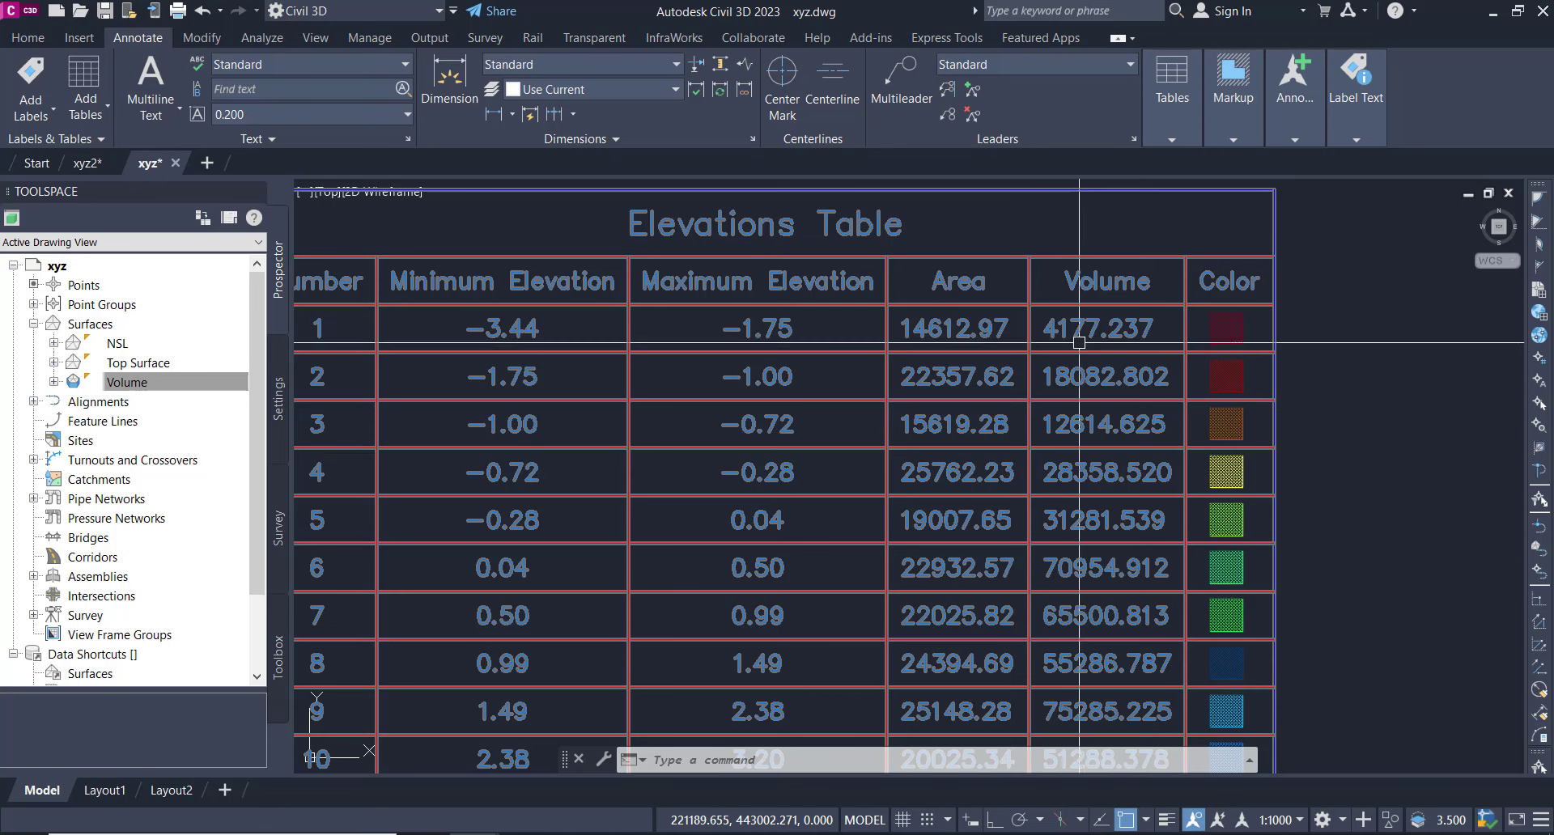
pyautogui.scroll(-2, 1091, 326)
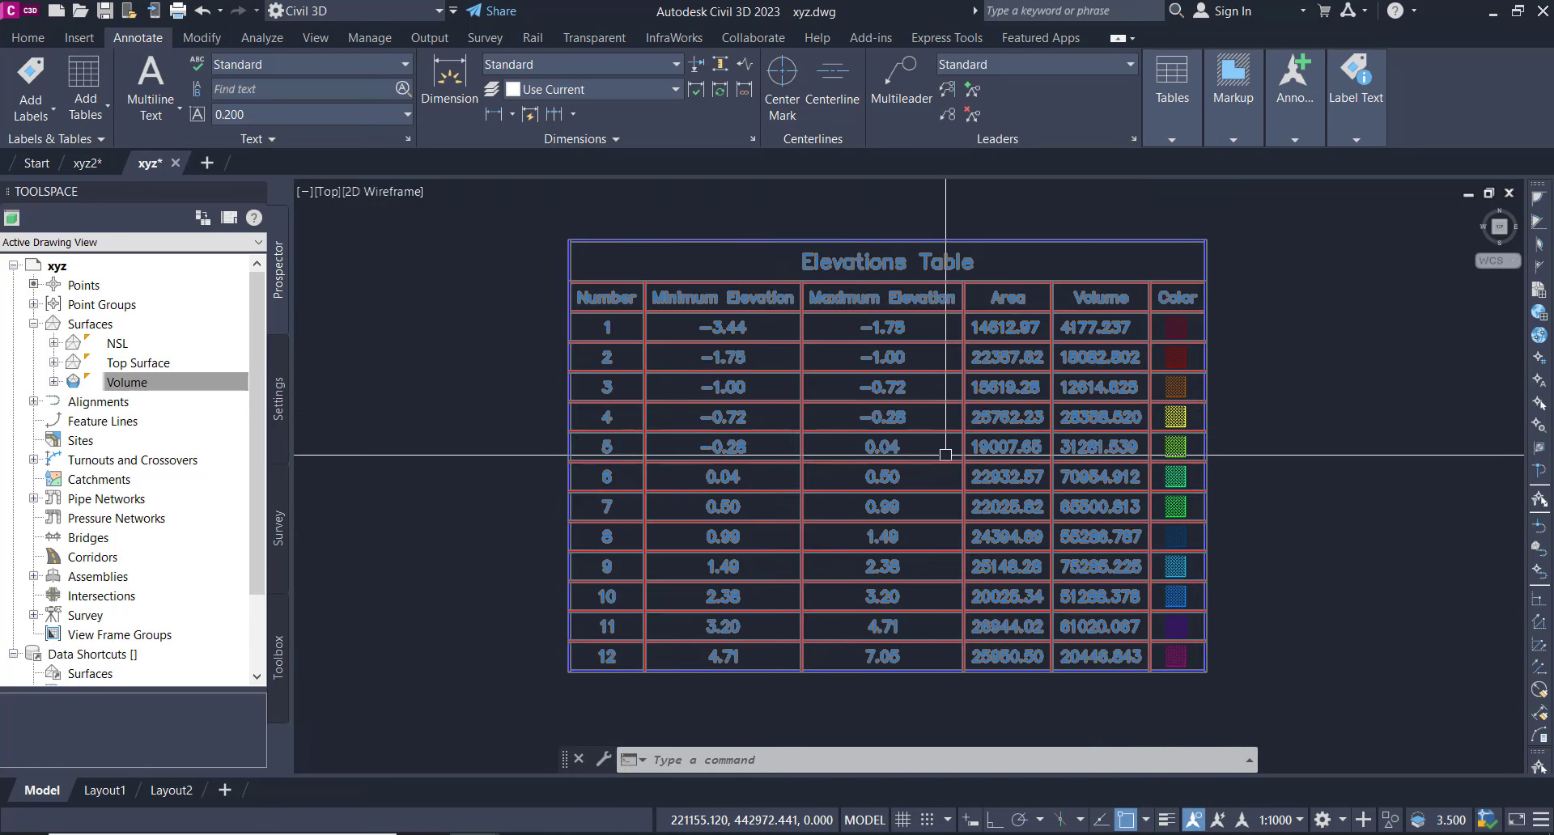
pyautogui.scroll(-4, 944, 443)
pyautogui.scroll(-5, 801, 434)
pyautogui.moveTo(802, 434)
pyautogui.mouseDown(button='middle')
pyautogui.moveTo(995, 422)
pyautogui.moveTo(901, 416)
pyautogui.mouseUp(button='middle')
pyautogui.scroll(3, 979, 424)
pyautogui.scroll(3, 979, 424)
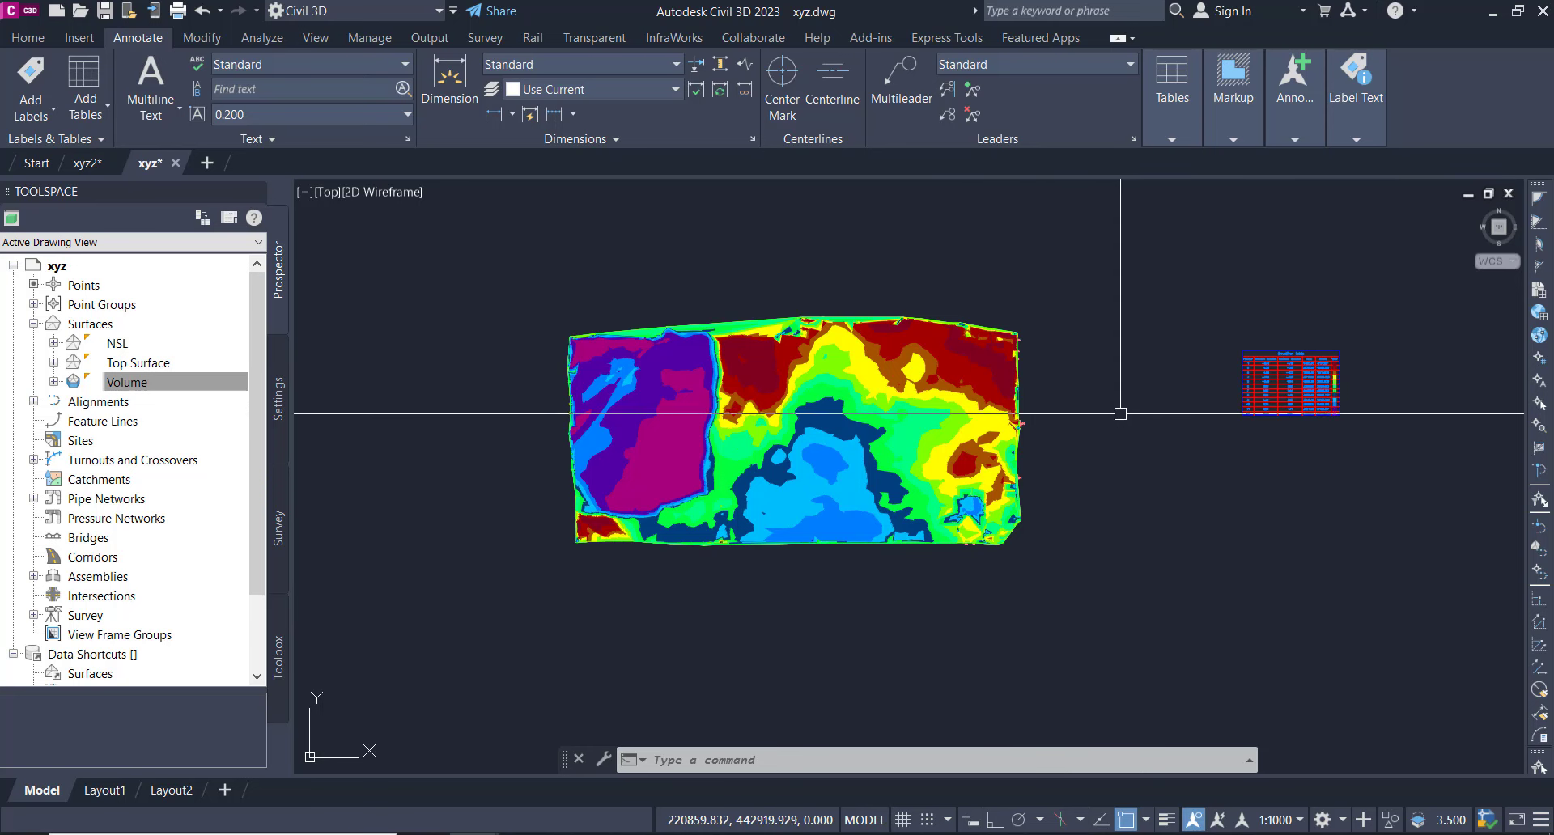
pyautogui.moveTo(1041, 416); pyautogui.dragTo(970, 412, button='middle')
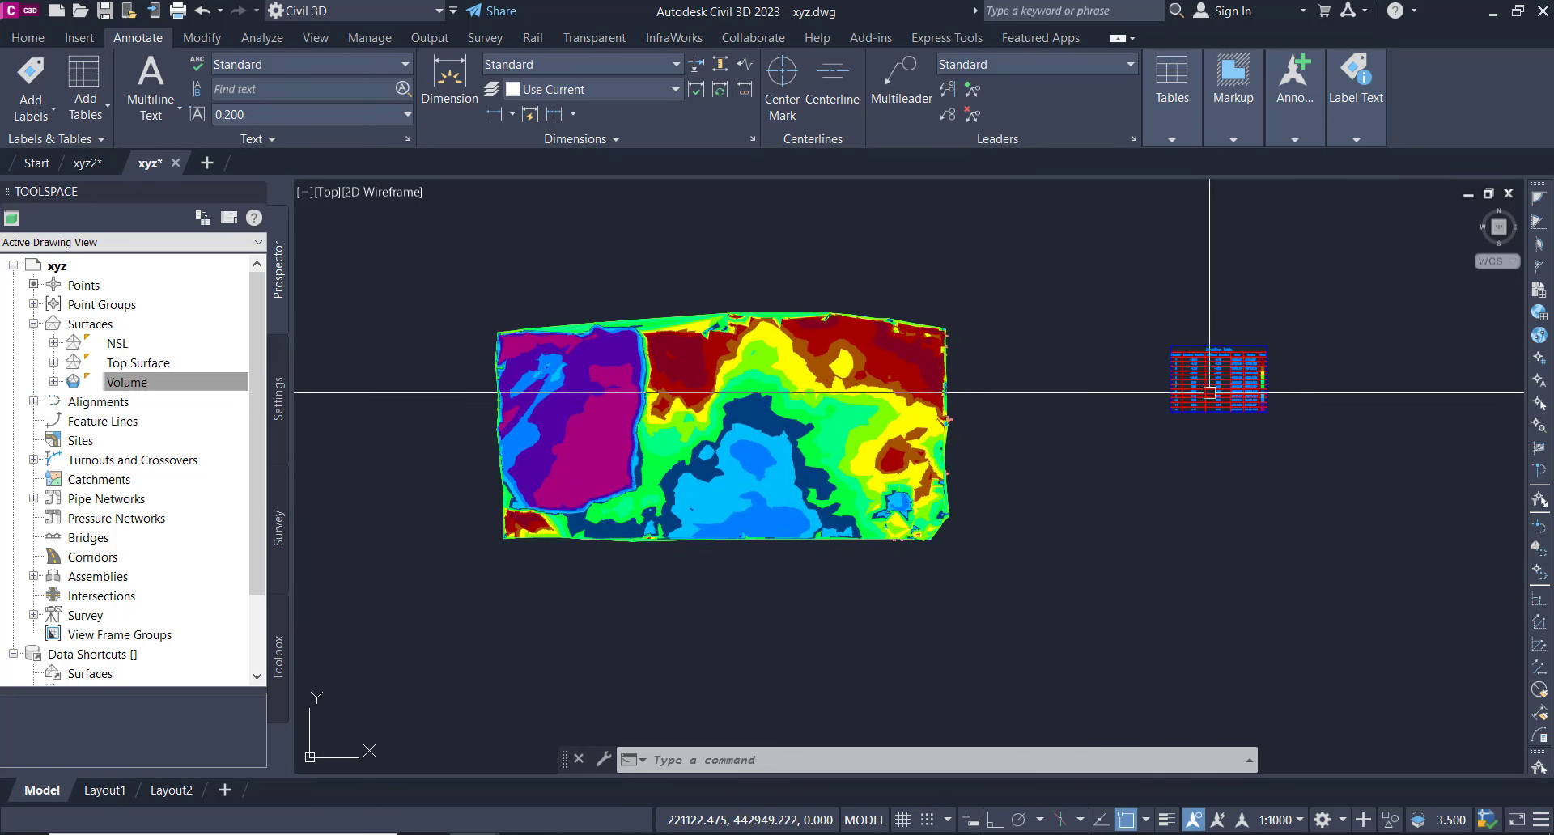
pyautogui.scroll(2, 1254, 375)
pyautogui.scroll(2, 1254, 375)
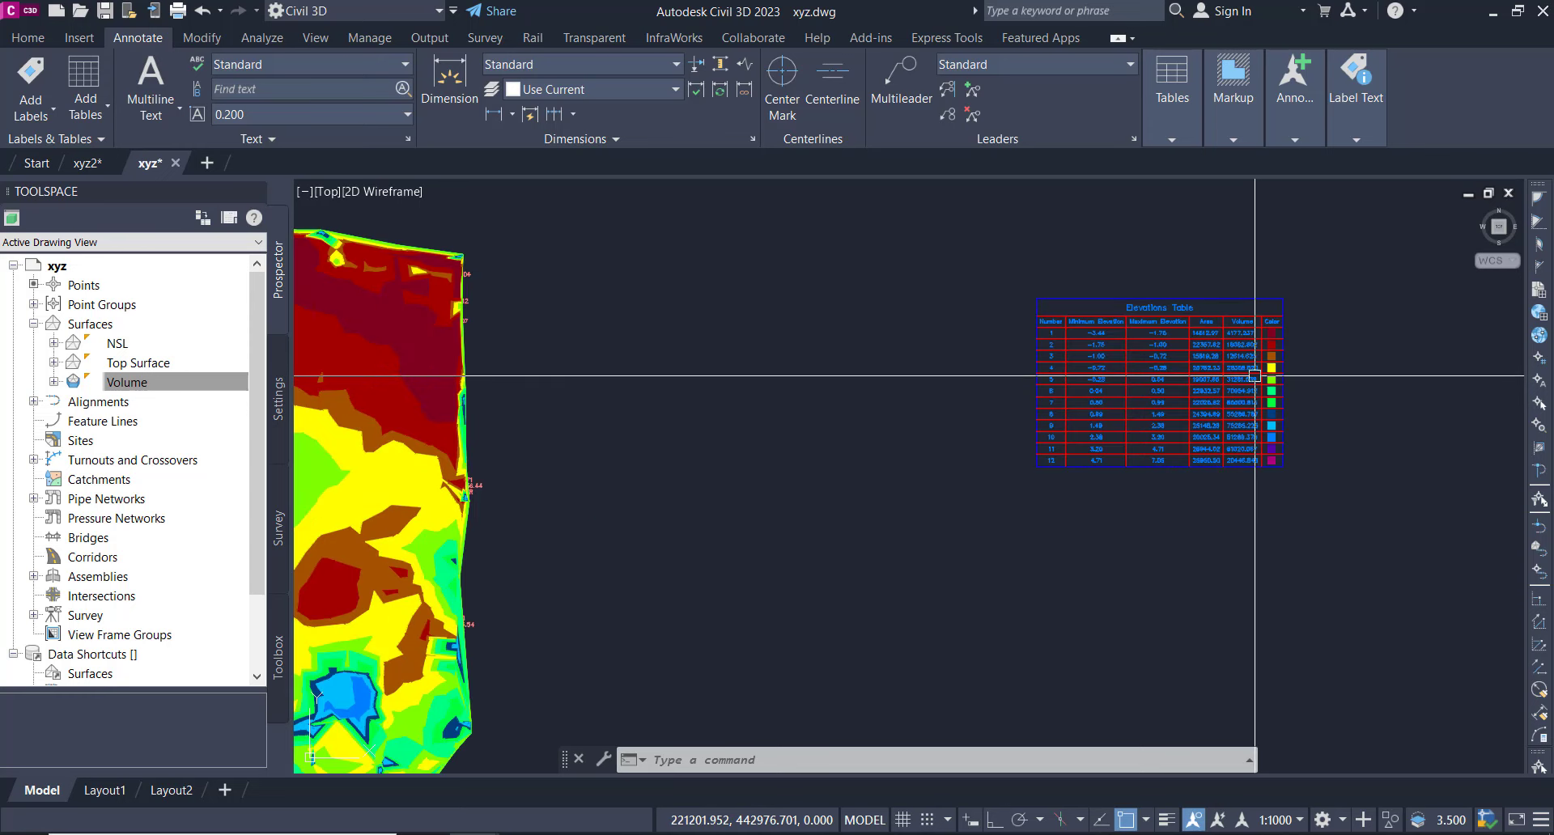
pyautogui.scroll(2, 1255, 376)
pyautogui.moveTo(1255, 374); pyautogui.dragTo(1071, 412, button='middle')
pyautogui.click(676, 243)
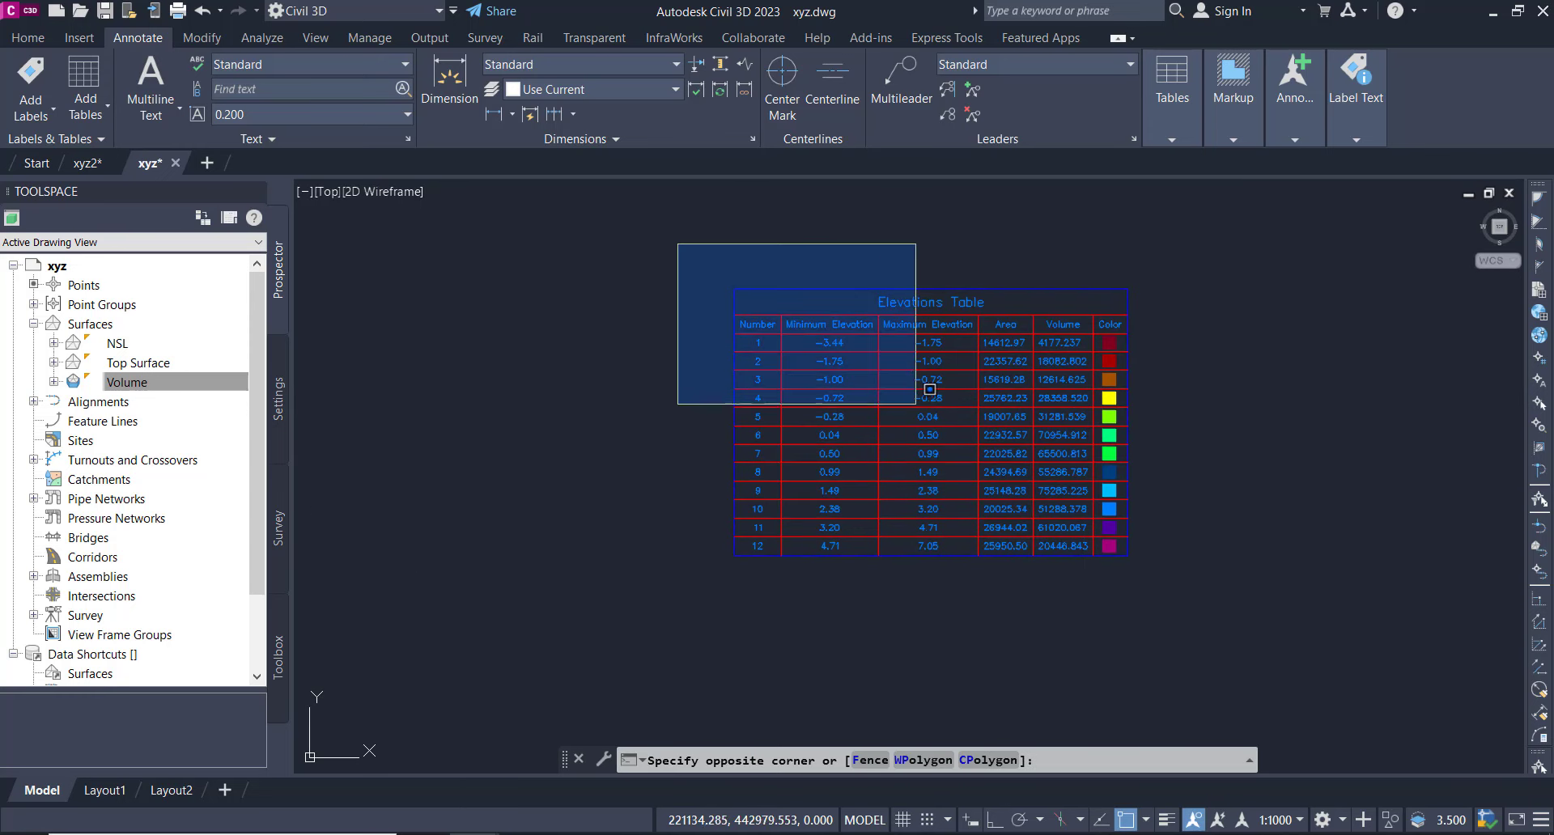
pyautogui.click(1178, 583)
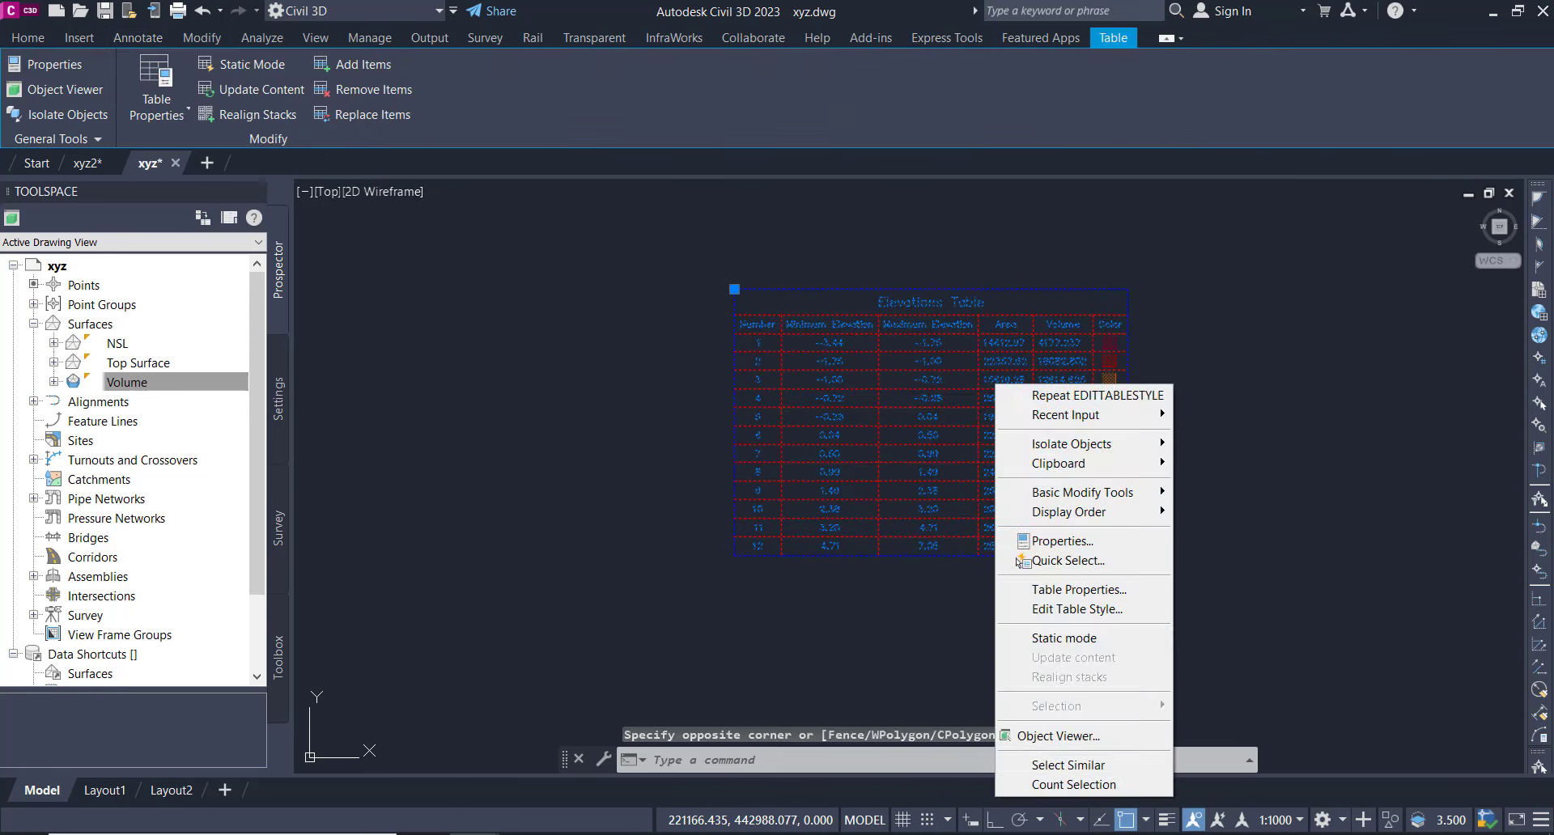
pyautogui.press('Escape')
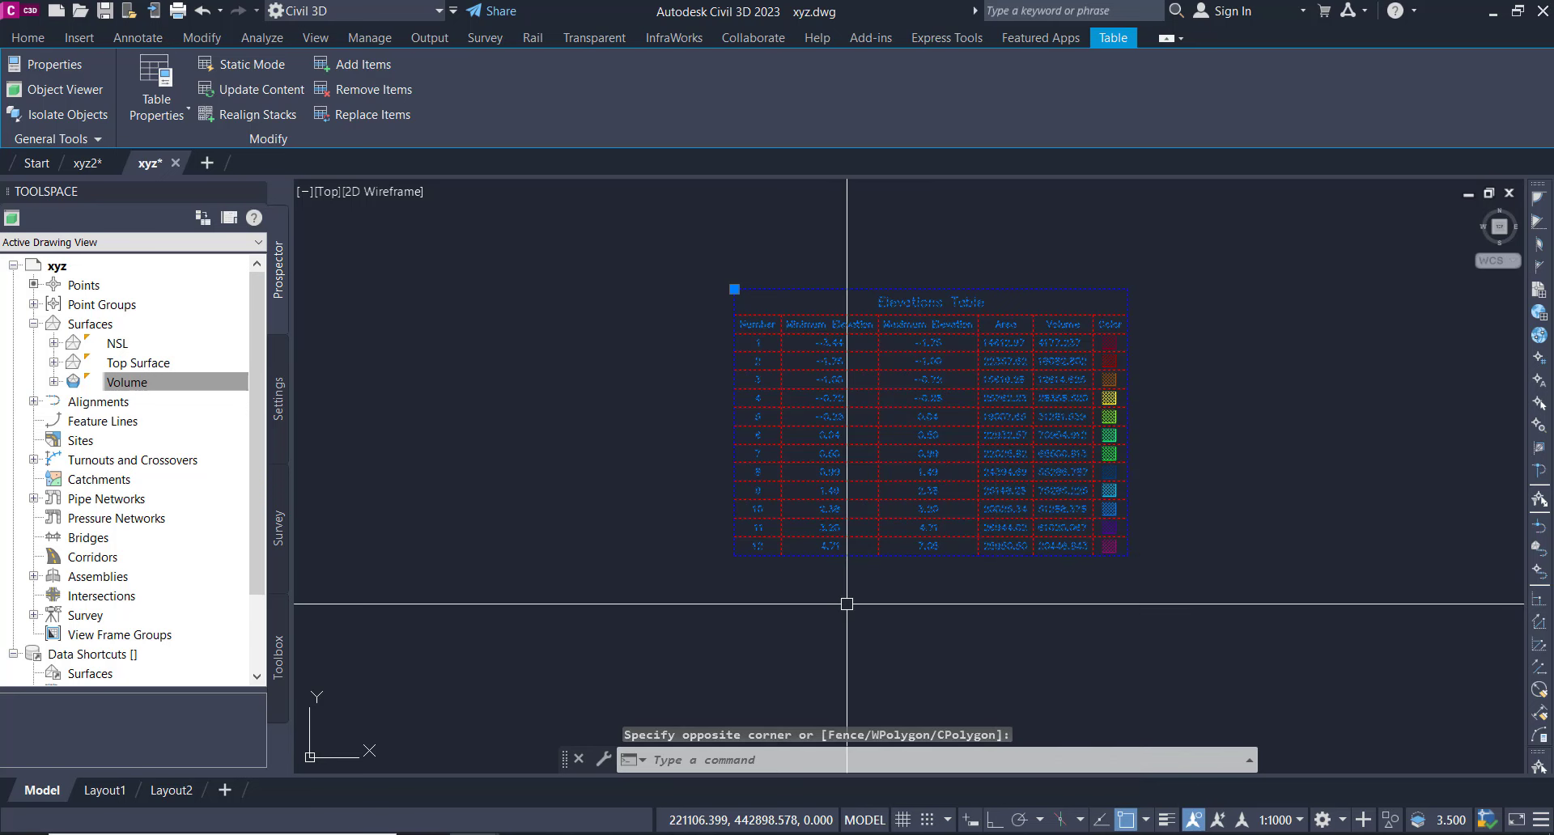
pyautogui.press('Escape')
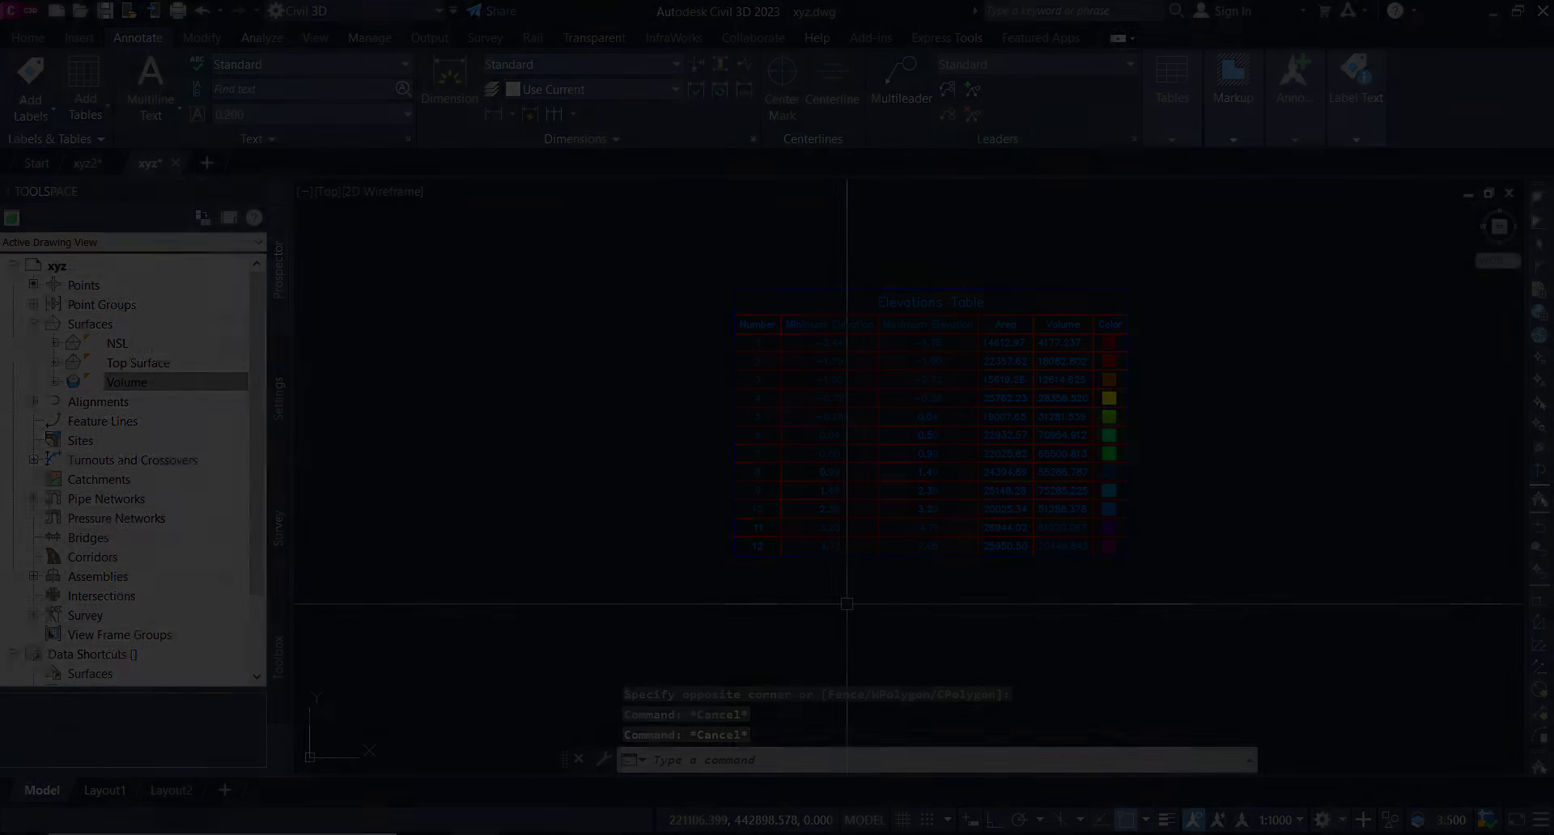